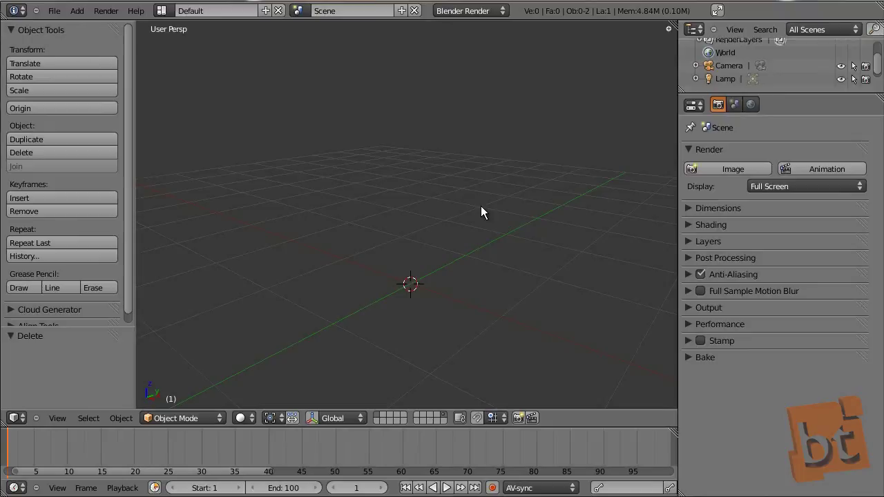
- Undo the deletion of the plane and try moving the plane as a whole object in Object Mode
{"action": "key", "text": "ctrl+z"}
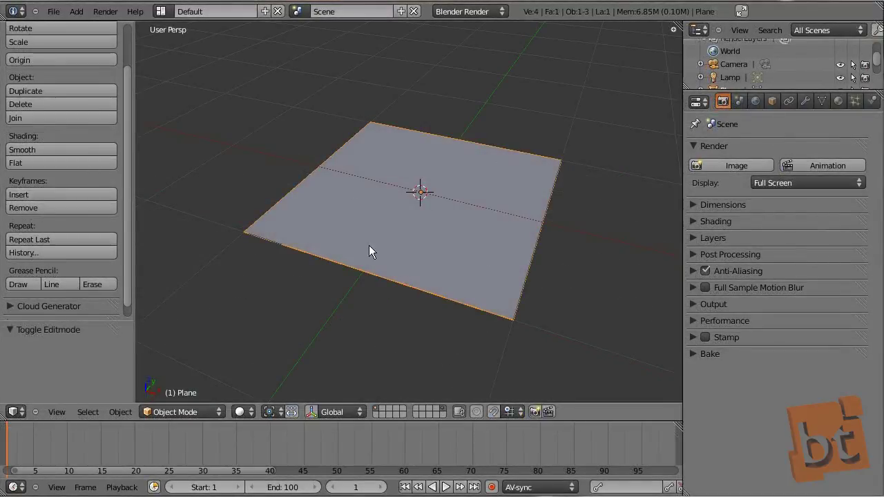
{"action": "key", "text": "shift+d"}
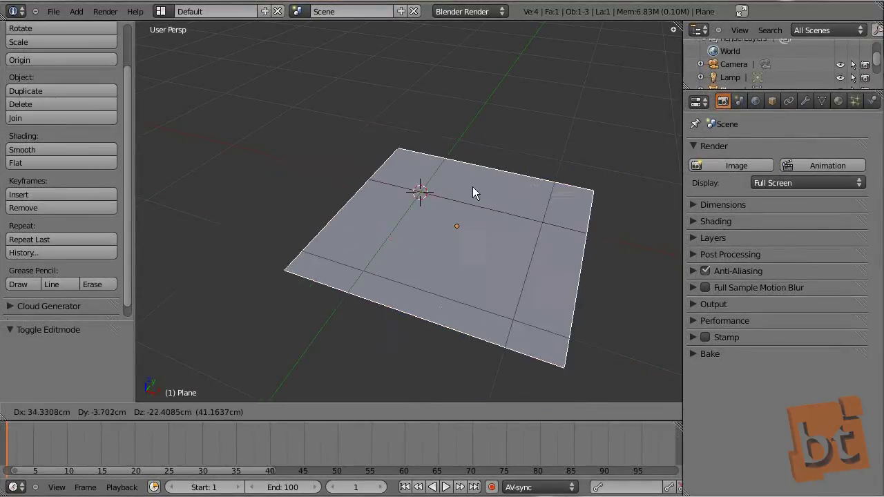
{"action": "right_click", "coordinate": [439, 194]}
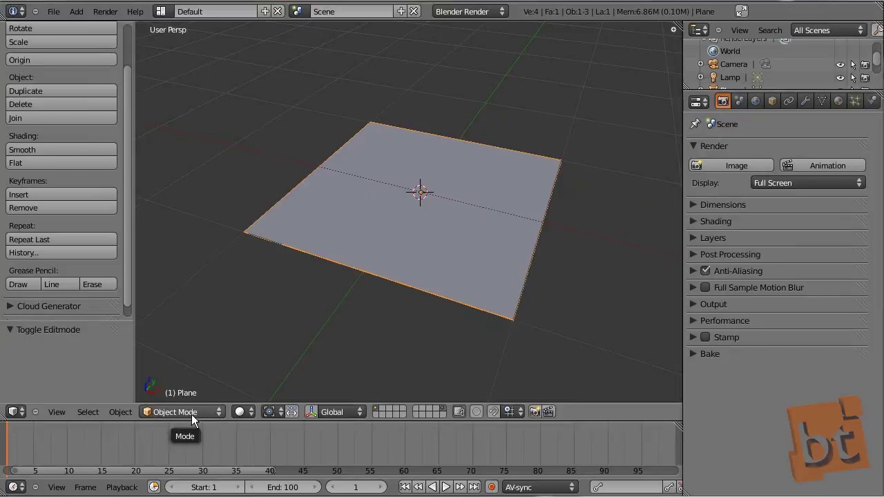
- Switch the plane to Edit Mode, select several corner vertices one at a time, and return to Object Mode
{"action": "left_click", "coordinate": [211, 412]}
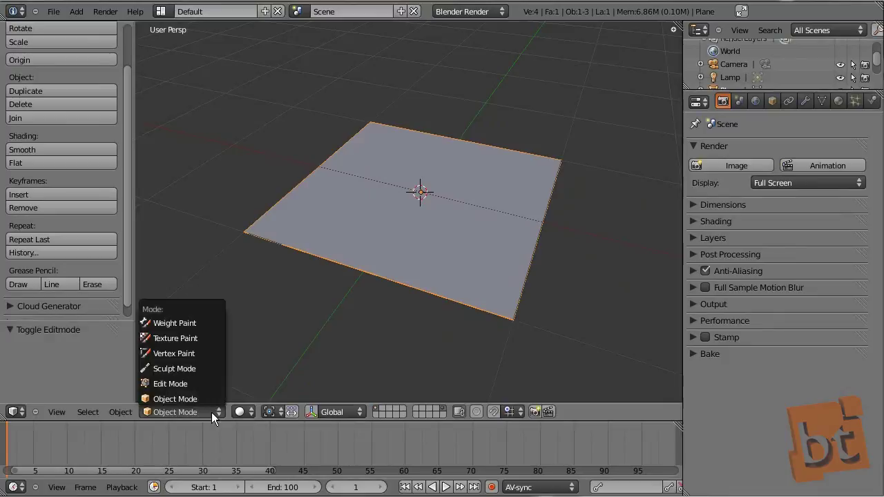
{"action": "left_click", "coordinate": [170, 384]}
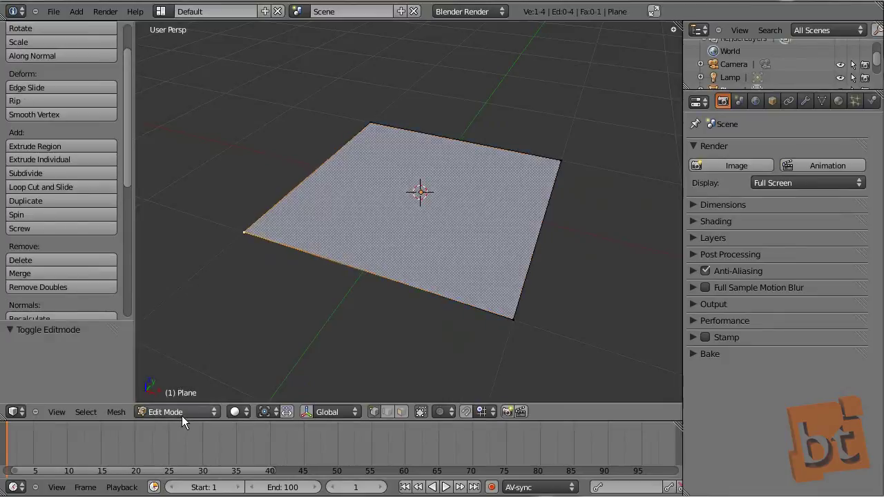
{"action": "right_click", "coordinate": [371, 125]}
{"action": "right_click", "coordinate": [559, 162]}
{"action": "right_click", "coordinate": [509, 303]}
{"action": "left_click", "coordinate": [201, 412]}
{"action": "left_click", "coordinate": [194, 401]}
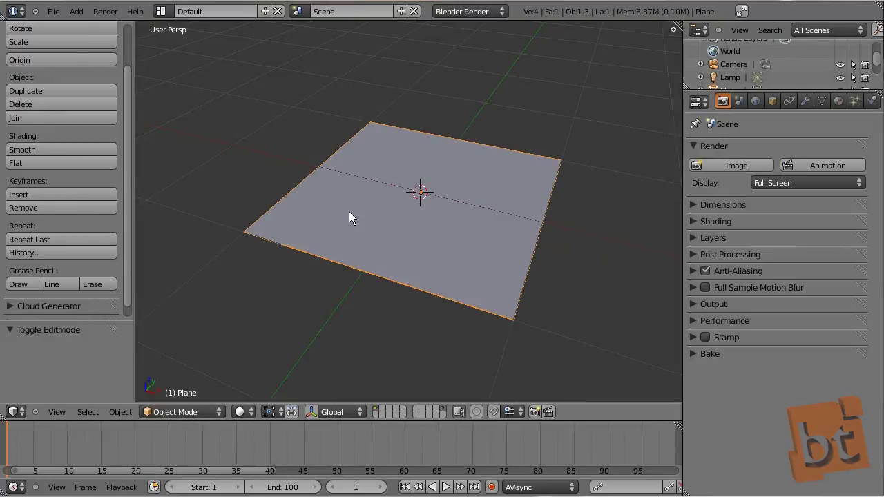
- Toggle into Edit Mode, pick three of the plane's corner vertices in turn, and toggle back to Object Mode
{"action": "key", "text": "Tab"}
{"action": "right_click", "coordinate": [245, 231]}
{"action": "right_click", "coordinate": [366, 131]}
{"action": "right_click", "coordinate": [575, 159]}
{"action": "key", "text": "Tab"}
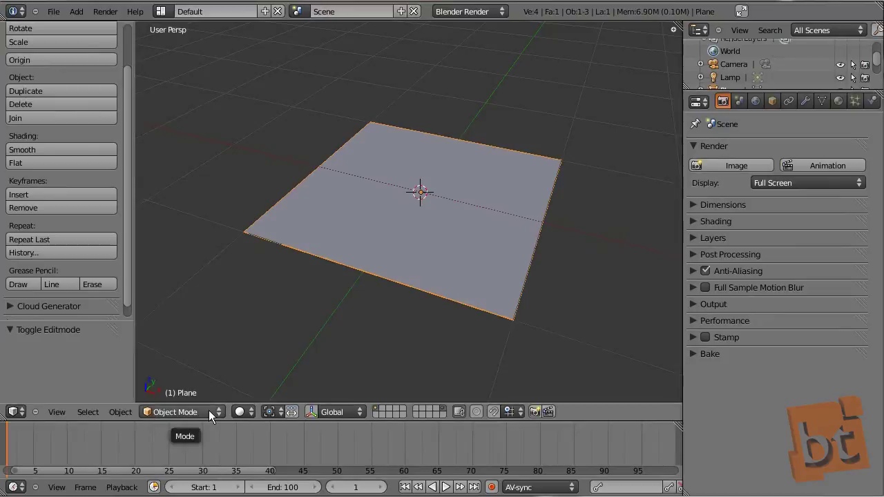
- Enter Edit Mode on the plane and select each of its corner vertices individually
{"action": "key", "text": "Tab"}
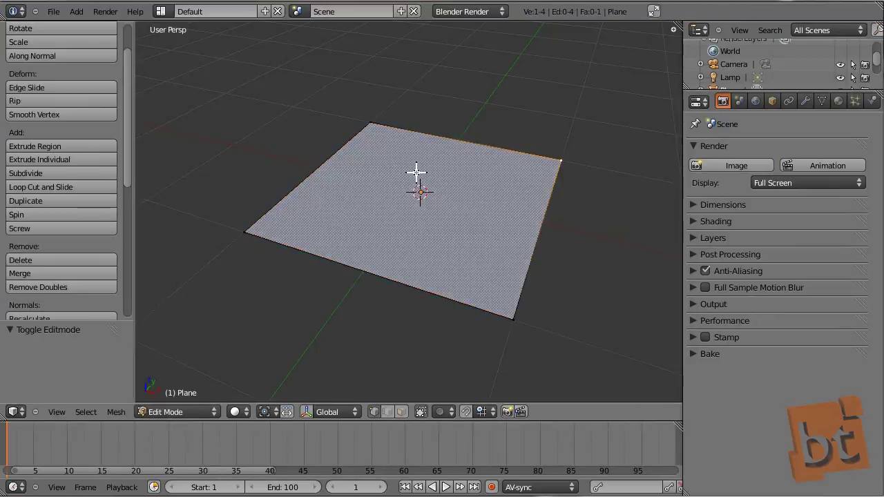
{"action": "right_click", "coordinate": [375, 119]}
{"action": "right_click", "coordinate": [560, 161]}
{"action": "right_click", "coordinate": [513, 318]}
{"action": "right_click", "coordinate": [256, 230]}
{"action": "right_click", "coordinate": [371, 121]}
{"action": "right_click", "coordinate": [556, 158]}
- Try the edge and face selection modes, then use edge selection to select the plane's four edges individually
{"action": "left_click", "coordinate": [387, 411]}
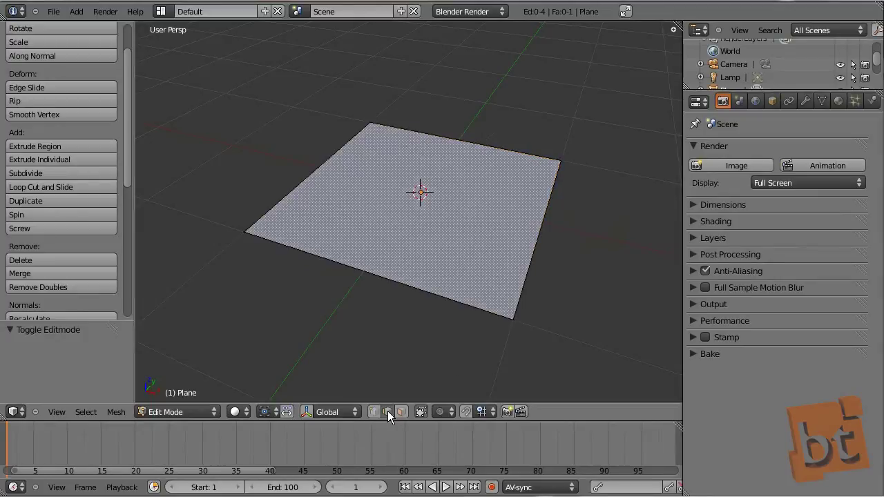
{"action": "left_click", "coordinate": [400, 412]}
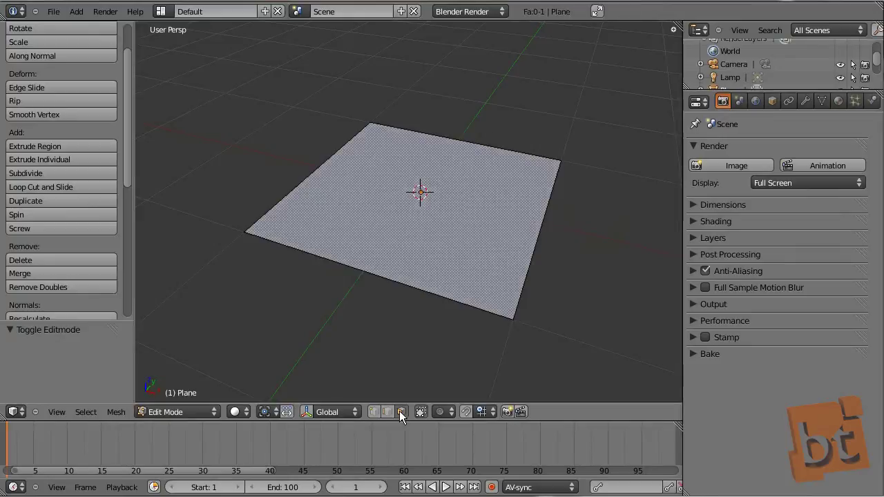
{"action": "left_click", "coordinate": [388, 411]}
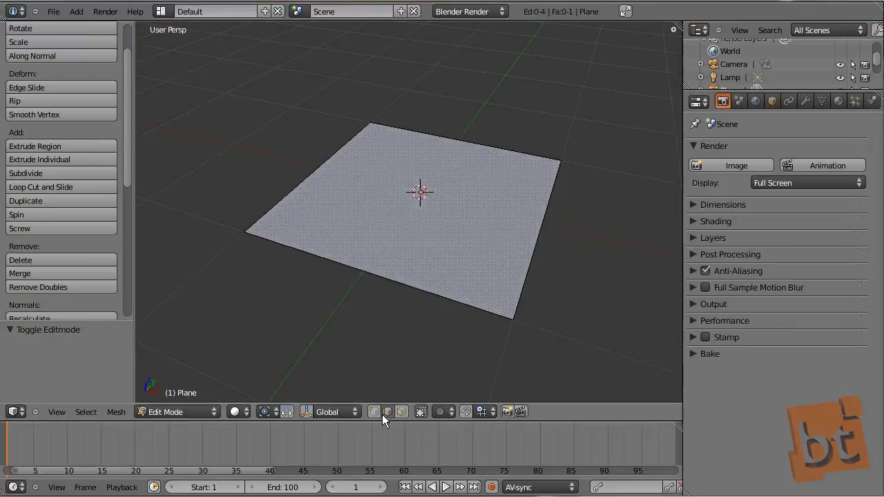
{"action": "right_click", "coordinate": [543, 216]}
{"action": "right_click", "coordinate": [504, 146]}
{"action": "right_click", "coordinate": [330, 154]}
{"action": "right_click", "coordinate": [342, 257]}
{"action": "right_click", "coordinate": [556, 205]}
{"action": "right_click", "coordinate": [472, 143]}
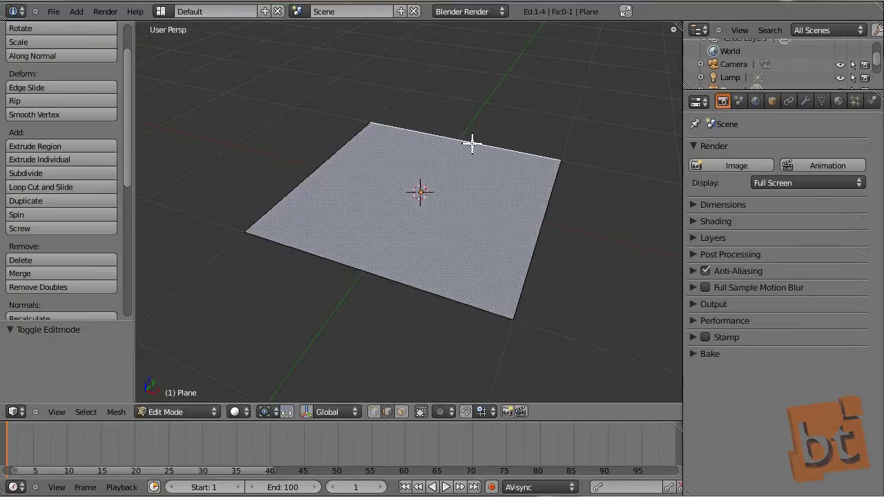
{"action": "right_click", "coordinate": [335, 158]}
{"action": "right_click", "coordinate": [366, 259]}
{"action": "right_click", "coordinate": [308, 182]}
{"action": "right_click", "coordinate": [458, 143]}
{"action": "right_click", "coordinate": [331, 158]}
{"action": "right_click", "coordinate": [341, 263]}
{"action": "right_click", "coordinate": [559, 211]}
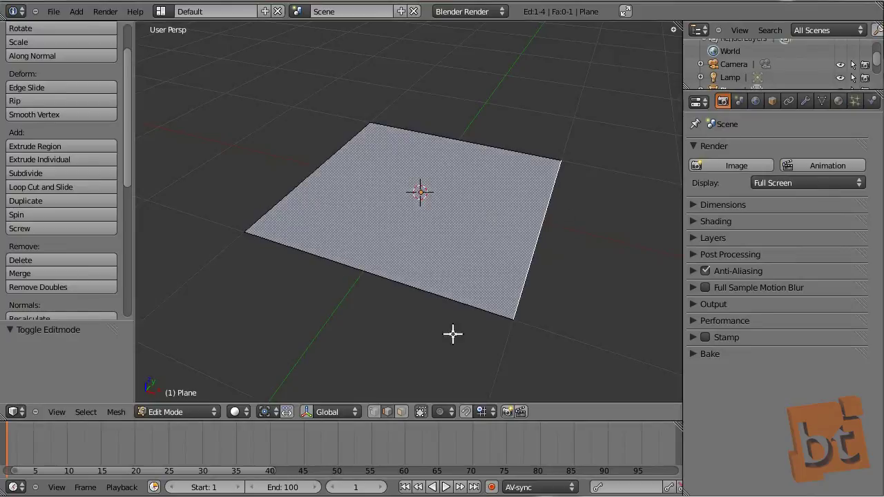
- Return to vertex selection mode and select two adjacent corner vertices of the plane one at a time
{"action": "left_click", "coordinate": [374, 412]}
{"action": "right_click", "coordinate": [246, 232]}
{"action": "right_click", "coordinate": [367, 130]}
{"action": "right_click", "coordinate": [254, 229]}
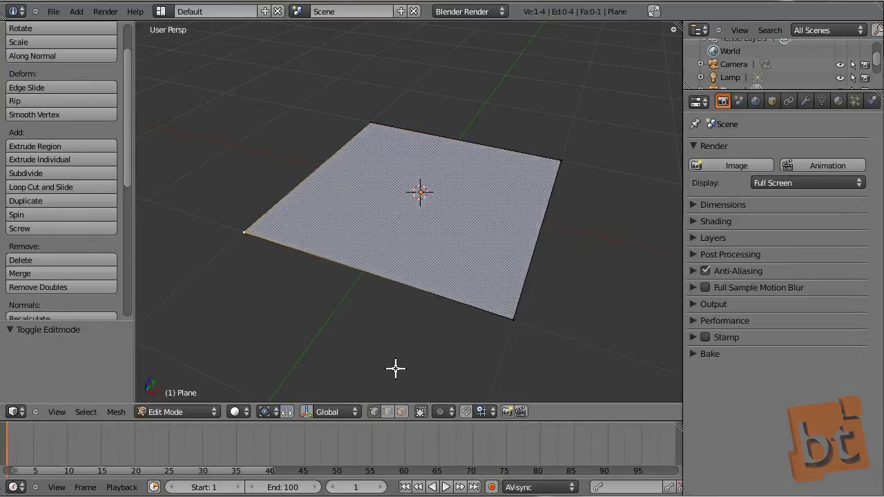
- Enable edge selection alongside vertex selection and select both corner vertices and edges of the plane
{"action": "left_click", "coordinate": [387, 412]}
{"action": "right_click", "coordinate": [254, 235]}
{"action": "right_click", "coordinate": [246, 231]}
{"action": "right_click", "coordinate": [547, 217], "text": "shift"}
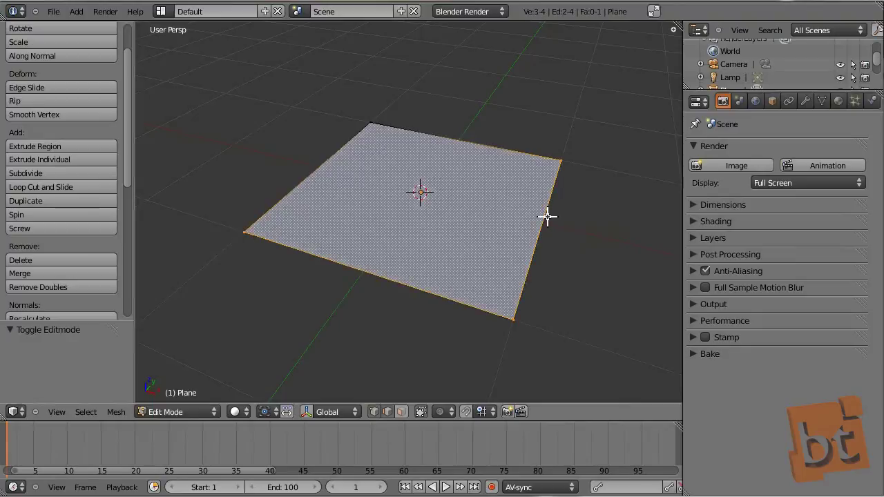
{"action": "right_click", "coordinate": [483, 143]}
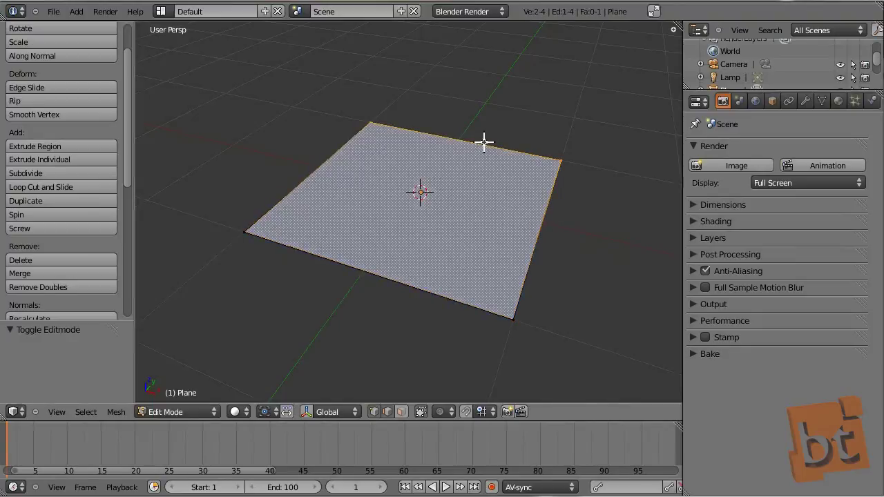
{"action": "right_click", "coordinate": [335, 173]}
{"action": "right_click", "coordinate": [347, 254]}
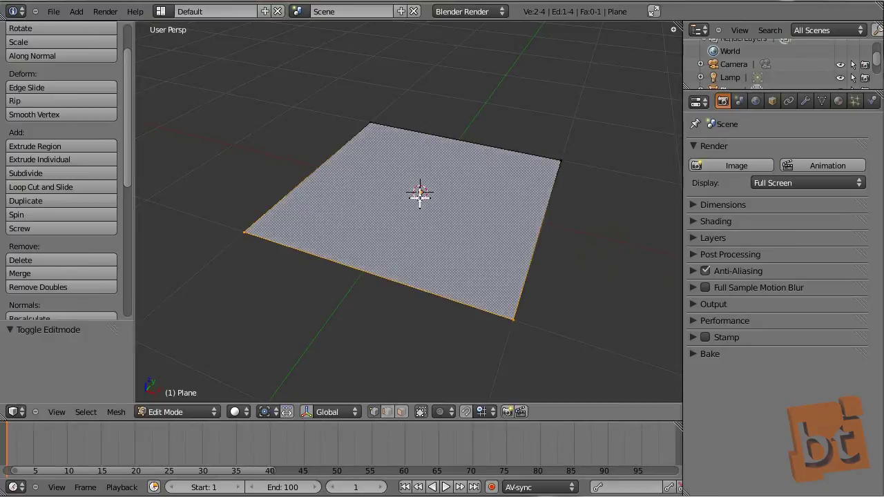
- Set the mesh select mode to Vertex only and select three of the plane's corners one by one
{"action": "key", "text": "ctrl+Tab"}
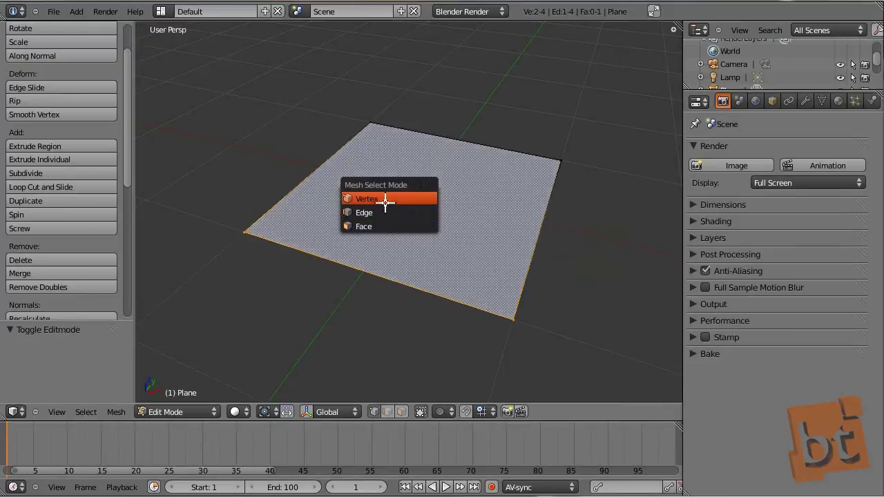
{"action": "left_click", "coordinate": [394, 199]}
{"action": "right_click", "coordinate": [364, 119]}
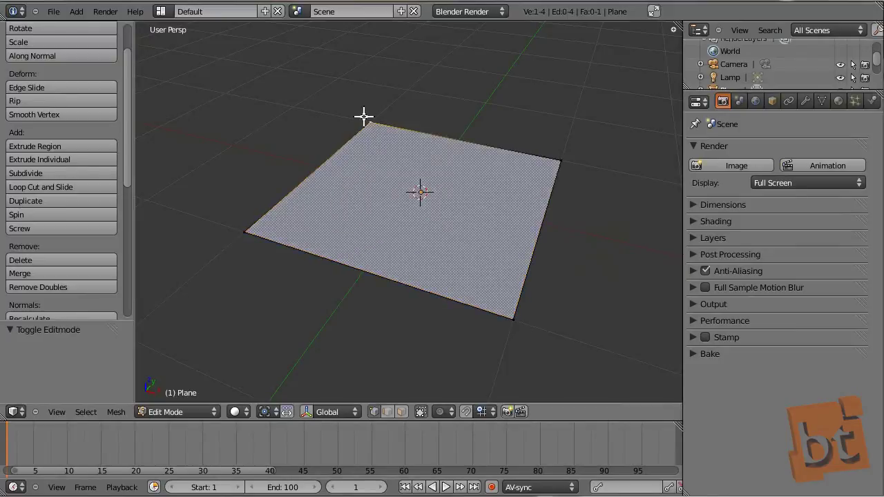
{"action": "right_click", "coordinate": [248, 225]}
{"action": "right_click", "coordinate": [368, 127]}
{"action": "right_click", "coordinate": [560, 161]}
- Set the mesh select mode to Edge and select two adjacent edges of the plane one after the other
{"action": "key", "text": "ctrl+Tab"}
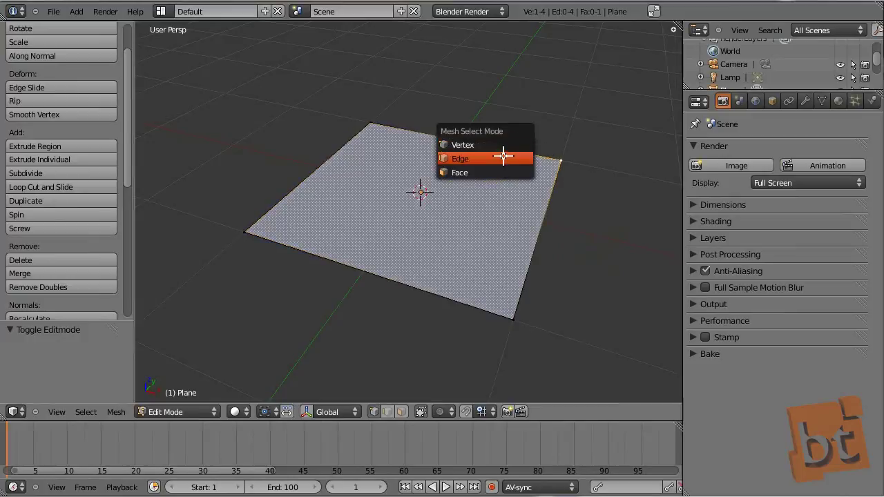
{"action": "left_click", "coordinate": [503, 154]}
{"action": "right_click", "coordinate": [481, 148]}
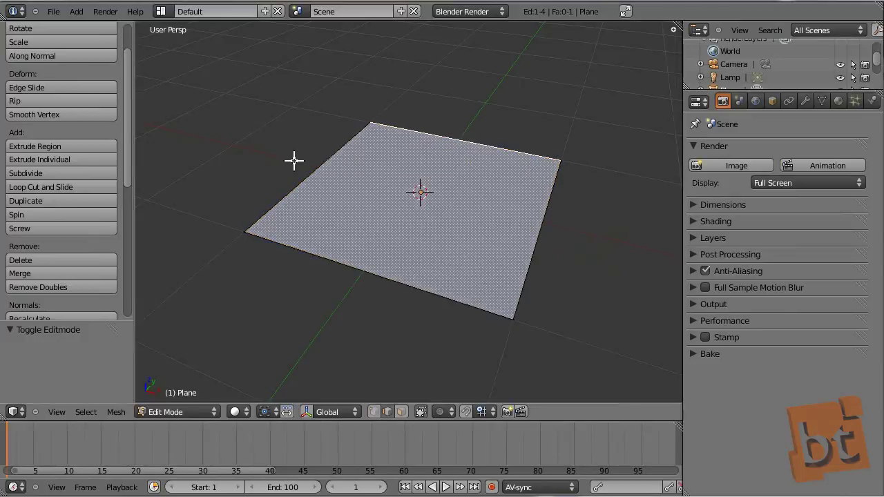
{"action": "right_click", "coordinate": [552, 223]}
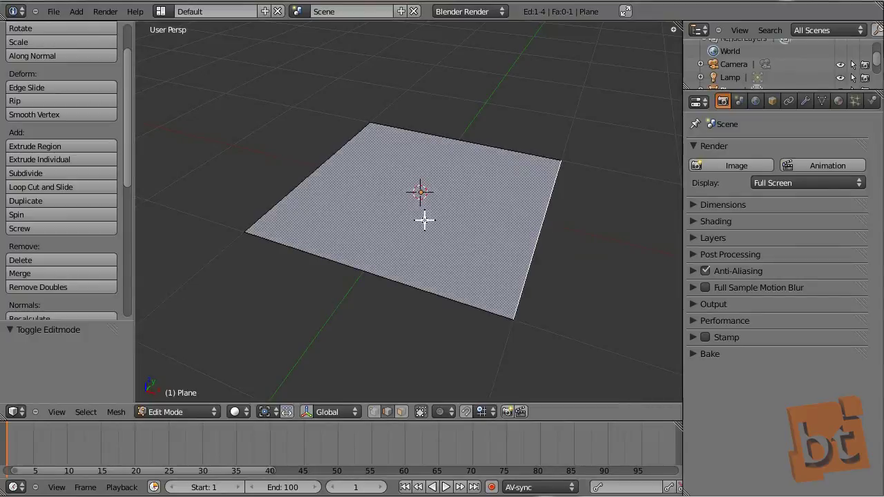
- Set the mesh select mode back to Vertex and deselect the whole mesh
{"action": "key", "text": "ctrl+Tab"}
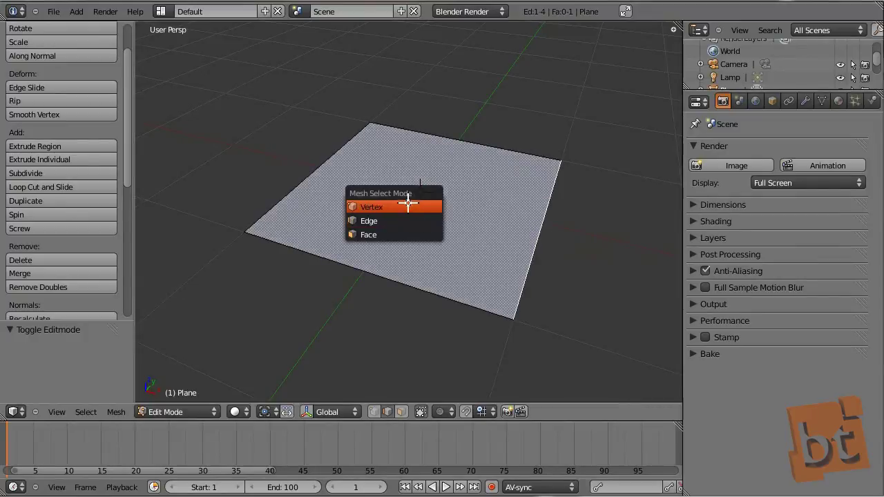
{"action": "left_click", "coordinate": [410, 203]}
{"action": "key", "text": "a"}
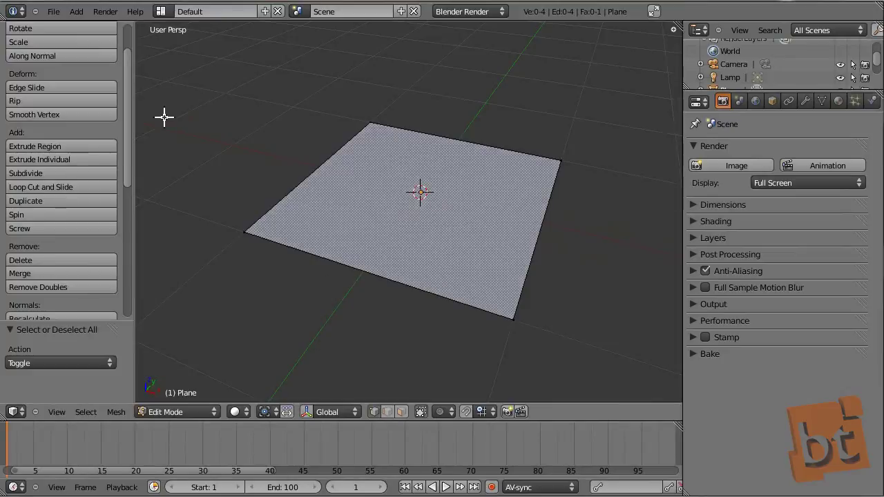
- Examine the available mesh tools, from the transform, deform and add groups through to the mesh options
{"action": "left_click_drag", "start_coordinate": [128, 95], "coordinate": [128, 63]}
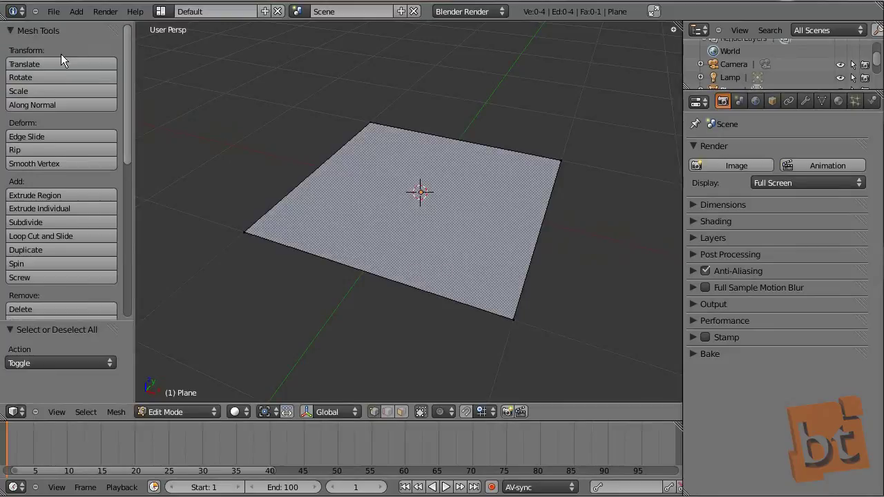
{"action": "scroll", "coordinate": [78, 187], "scroll_direction": "down", "scroll_amount": 3}
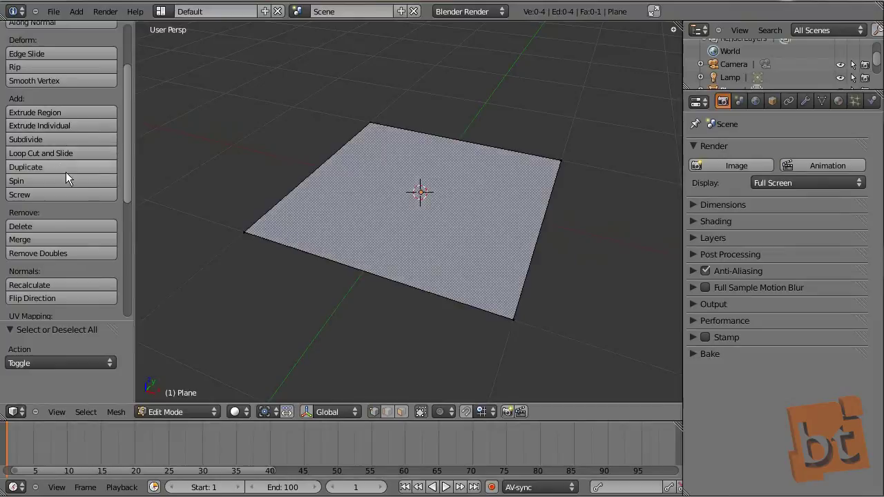
{"action": "scroll", "coordinate": [36, 178], "scroll_direction": "down", "scroll_amount": 4}
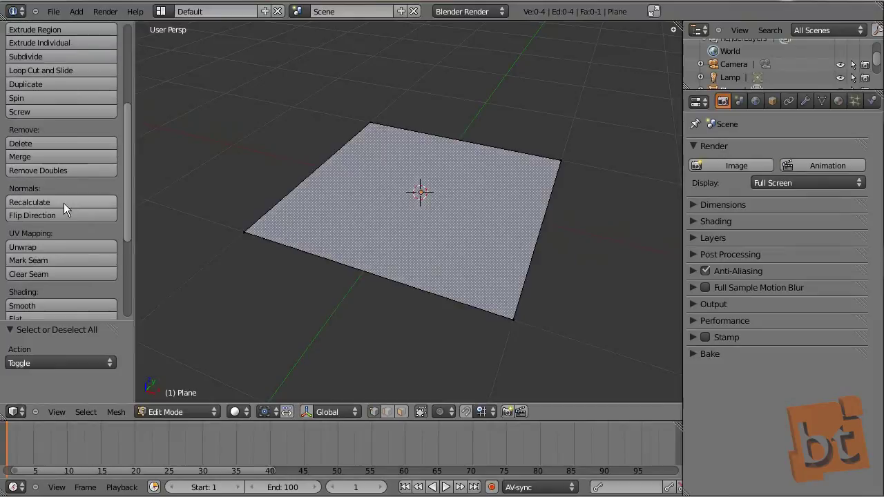
{"action": "scroll", "coordinate": [64, 209], "scroll_direction": "down", "scroll_amount": 1}
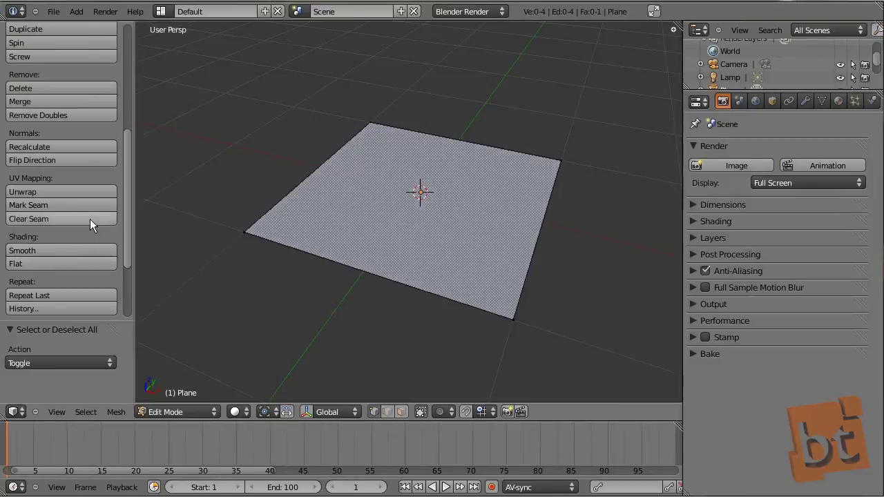
{"action": "scroll", "coordinate": [127, 218], "scroll_direction": "down", "scroll_amount": 3}
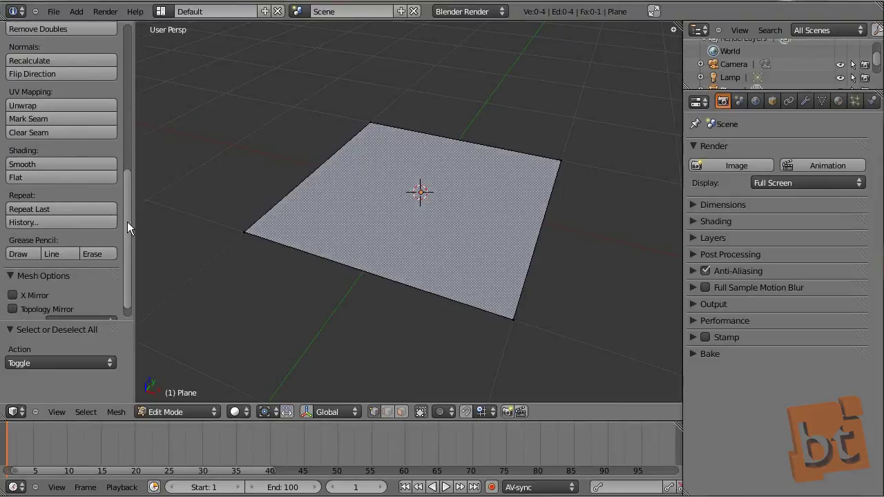
{"action": "scroll", "coordinate": [127, 221], "scroll_direction": "up", "scroll_amount": 4}
{"action": "left_click_drag", "start_coordinate": [127, 174], "coordinate": [125, 96]}
{"action": "scroll", "coordinate": [127, 113], "scroll_direction": "down", "scroll_amount": 2}
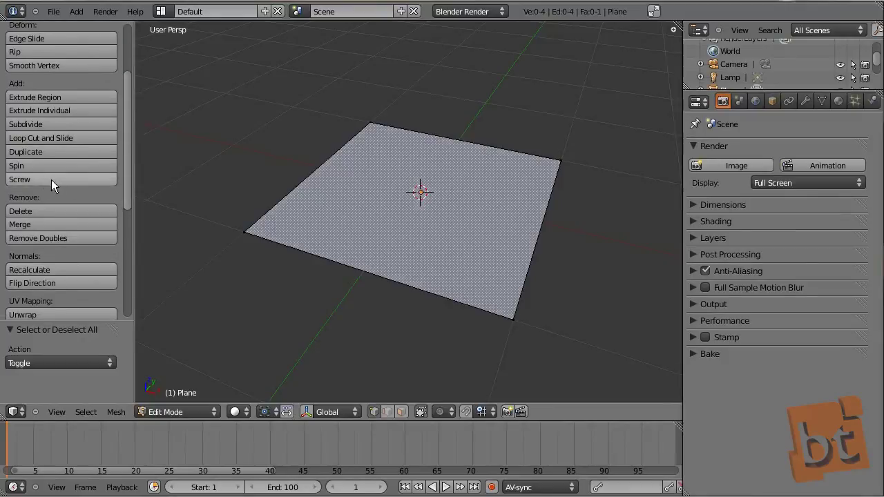
{"action": "left_click_drag", "start_coordinate": [128, 130], "coordinate": [126, 110]}
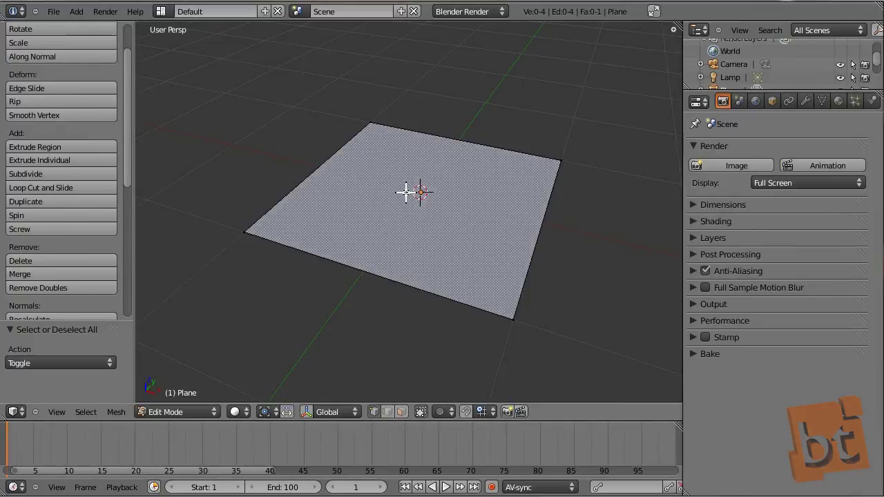
- Set the mesh select mode to Face and select the plane's single face
{"action": "key", "text": "ctrl+Tab"}
{"action": "left_click", "coordinate": [391, 219]}
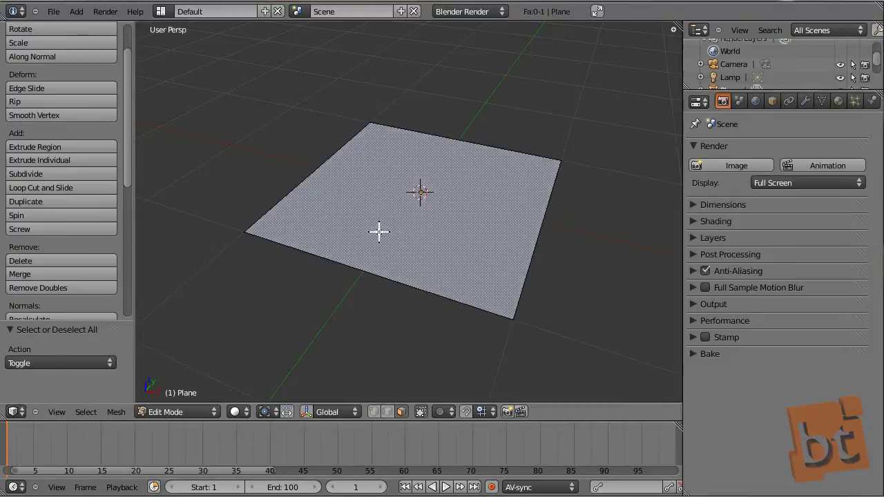
{"action": "right_click", "coordinate": [429, 191]}
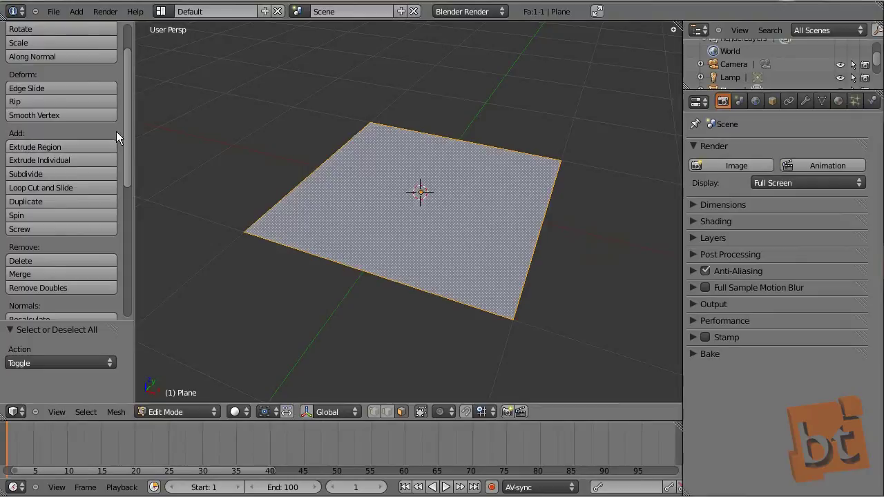
- Examine the Specials, Edges, Faces and Vertices commands available for the selected face
{"action": "scroll", "coordinate": [130, 116], "scroll_direction": "down", "scroll_amount": 2}
{"action": "scroll", "coordinate": [130, 120], "scroll_direction": "down", "scroll_amount": 2}
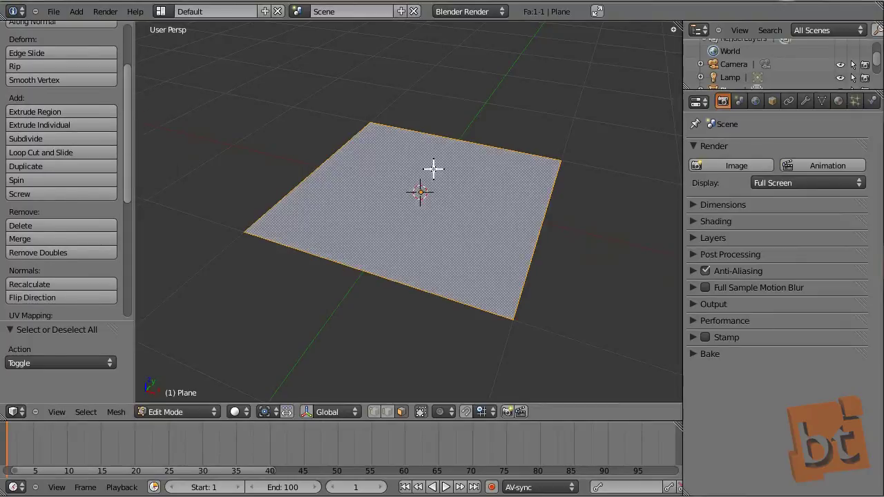
{"action": "key", "text": "w"}
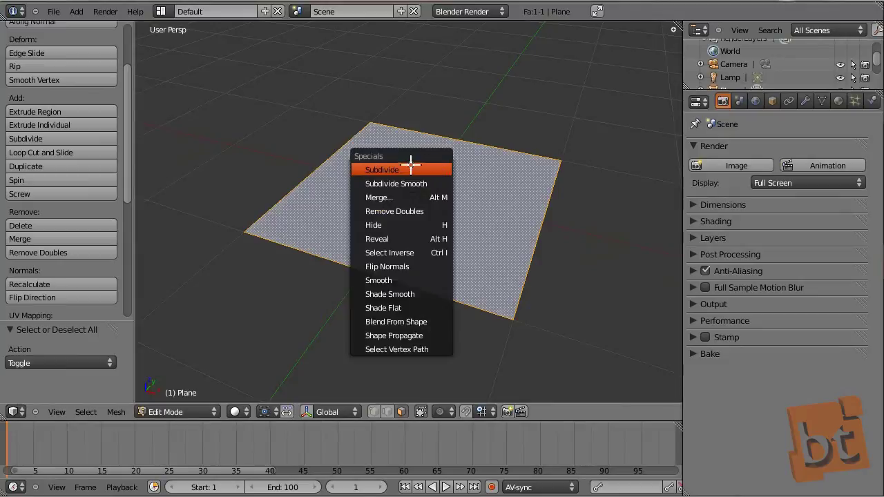
{"action": "key", "text": "Escape"}
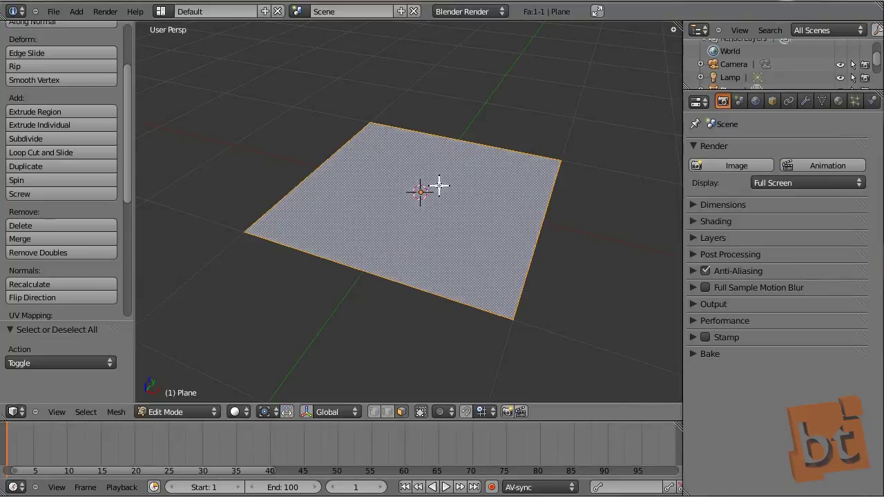
{"action": "key", "text": "w"}
{"action": "key", "text": "ctrl+e"}
{"action": "key", "text": "ctrl+f"}
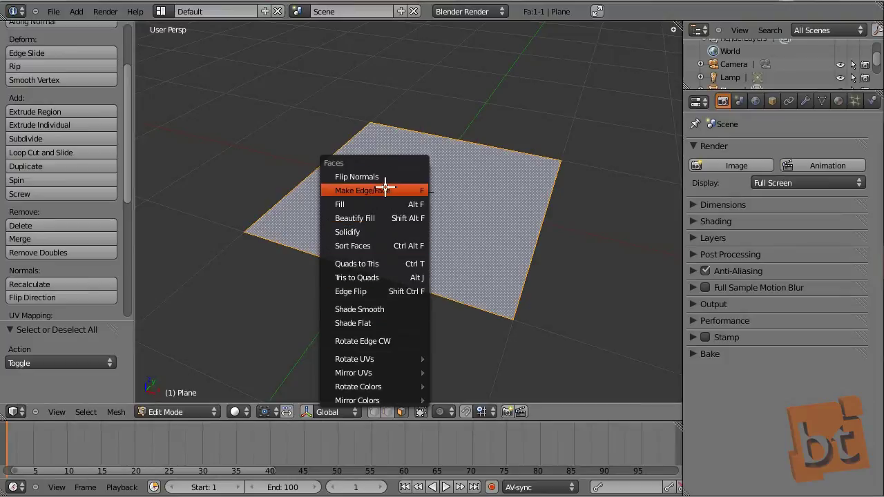
{"action": "key", "text": "ctrl+v"}
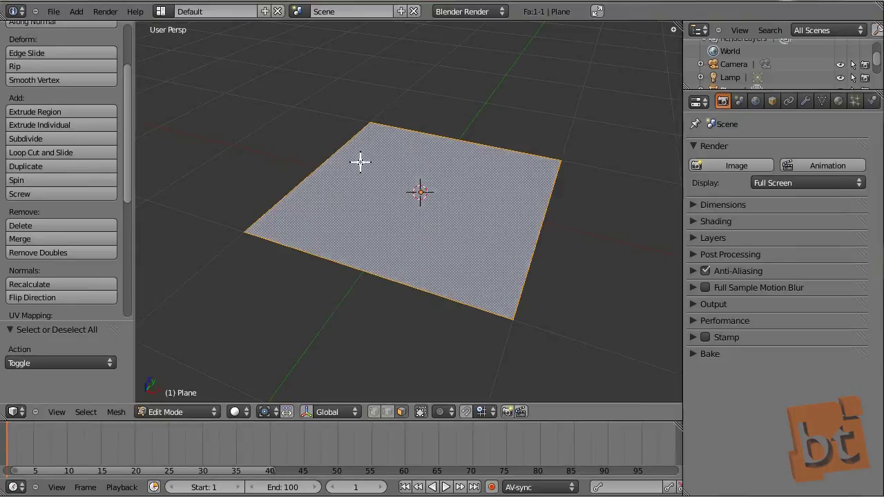
- Examine the general mesh commands, including the normals, edges and vertices groups
{"action": "left_click", "coordinate": [116, 412]}
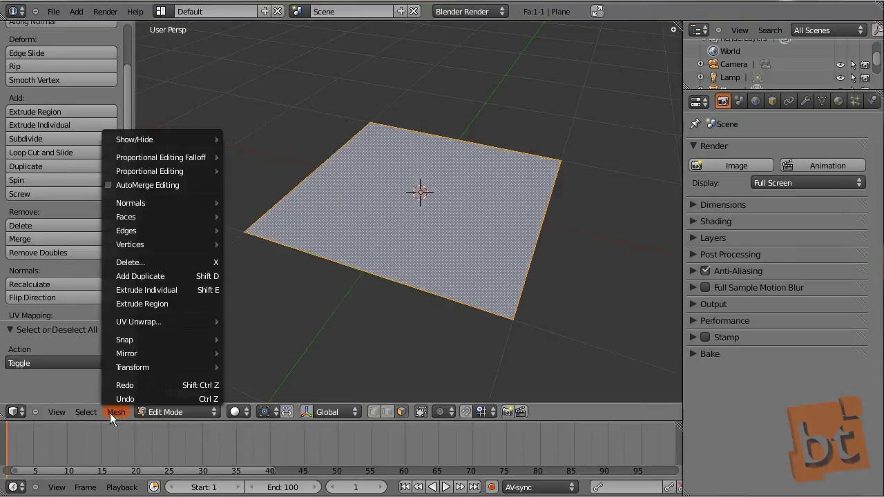
{"action": "left_click", "coordinate": [119, 414]}
{"action": "left_click", "coordinate": [119, 414]}
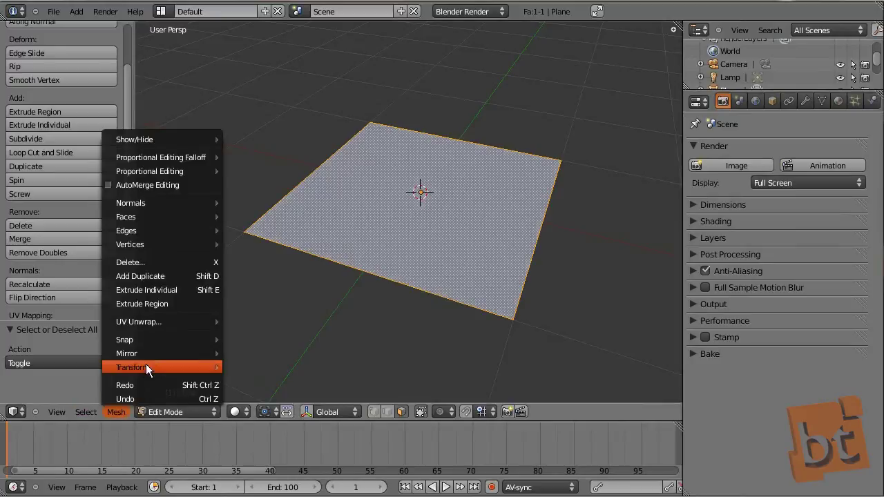
{"action": "mouse_move", "coordinate": [180, 202]}
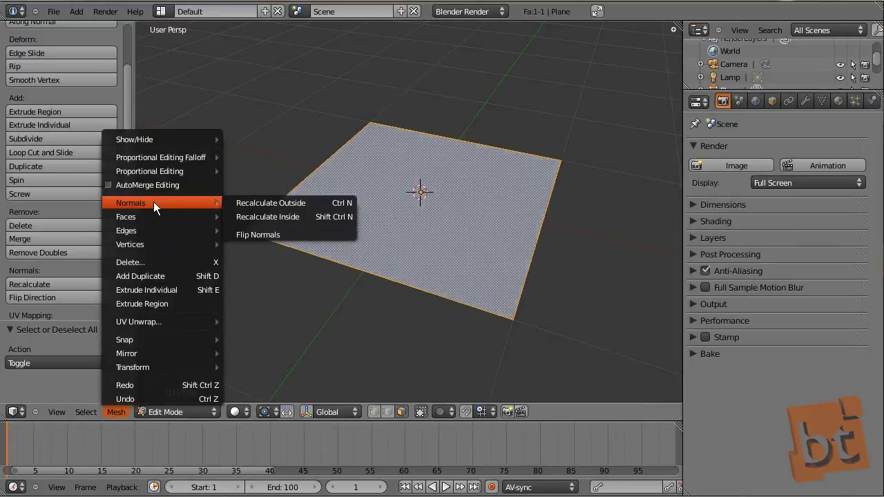
{"action": "mouse_move", "coordinate": [156, 230]}
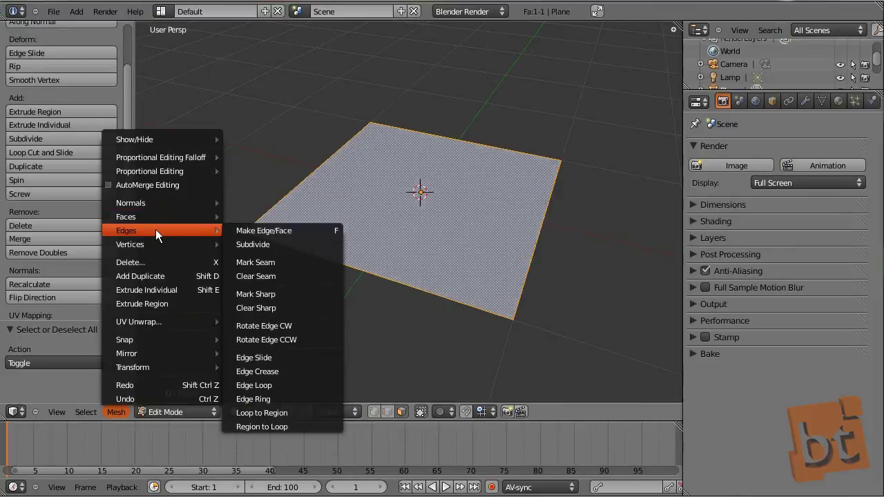
{"action": "mouse_move", "coordinate": [135, 245]}
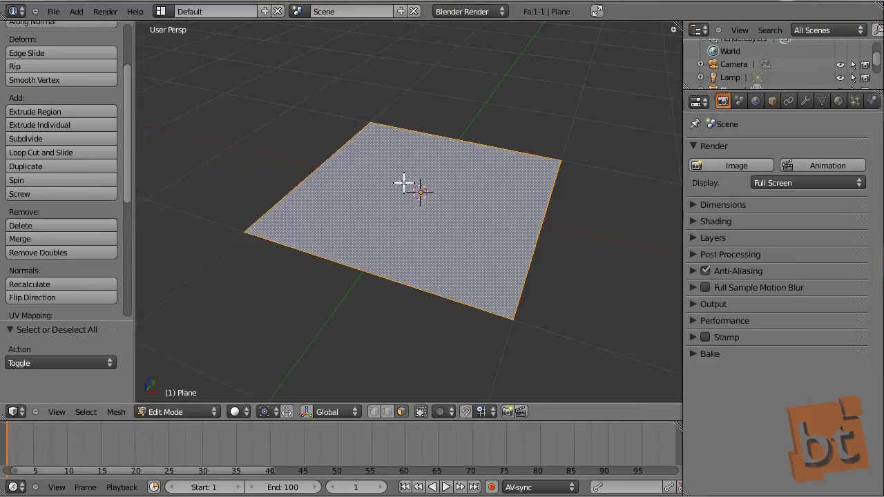
- Subdivide the plane's face and raise the number of cuts to 10
{"action": "left_click", "coordinate": [58, 140]}
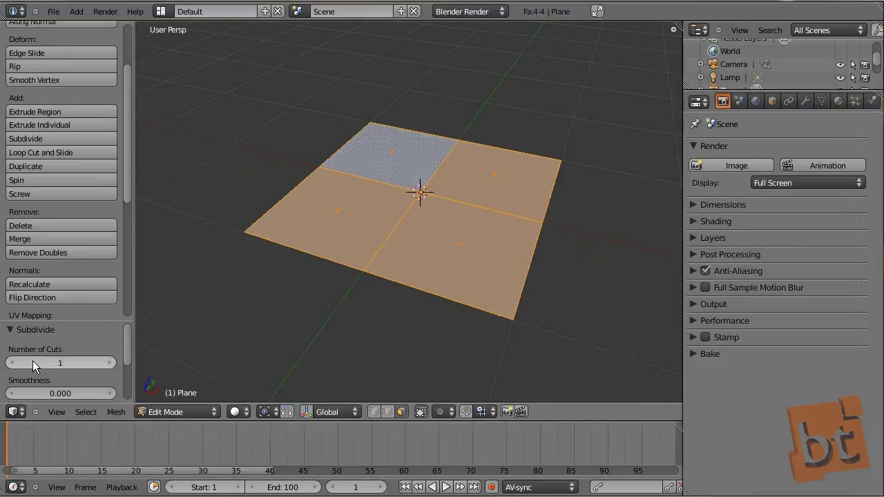
{"action": "left_click_drag", "start_coordinate": [129, 343], "coordinate": [129, 355]}
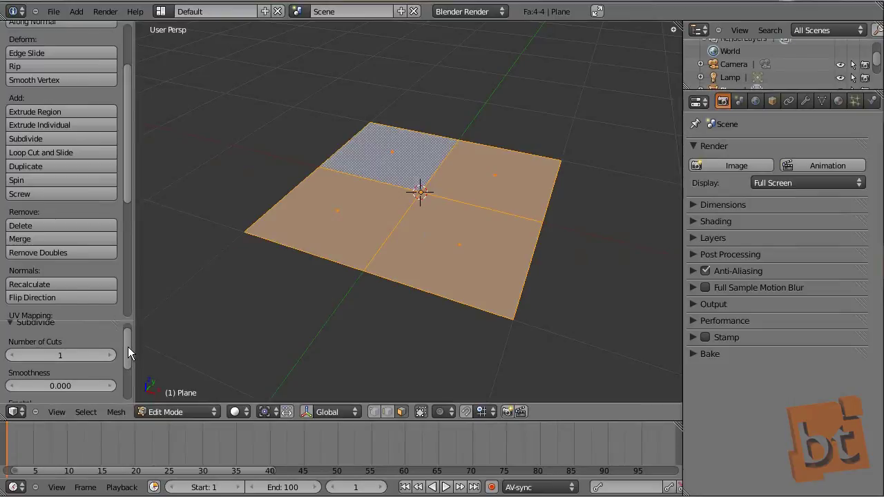
{"action": "left_click", "coordinate": [111, 356]}
{"action": "left_click", "coordinate": [111, 356]}
{"action": "left_click", "coordinate": [111, 355]}
{"action": "left_click", "coordinate": [111, 356]}
{"action": "left_click", "coordinate": [111, 356]}
{"action": "left_click", "coordinate": [111, 355]}
{"action": "left_click", "coordinate": [110, 355]}
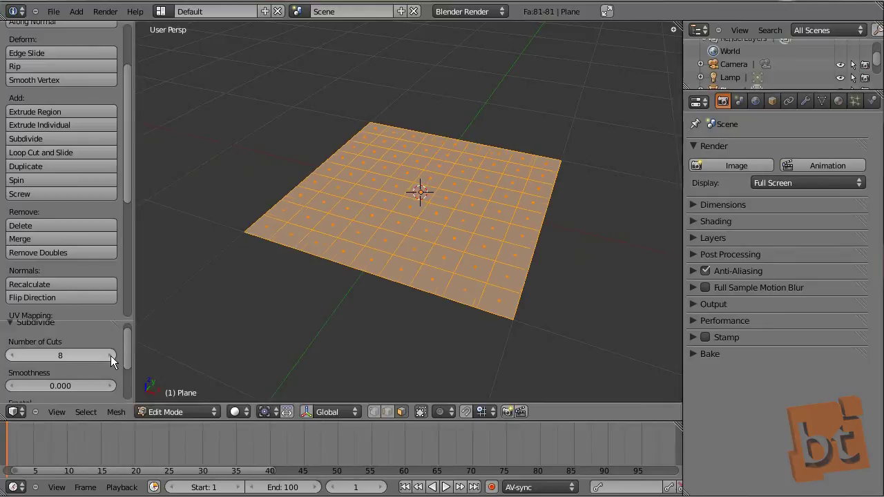
{"action": "left_click", "coordinate": [110, 356]}
{"action": "left_click", "coordinate": [110, 355]}
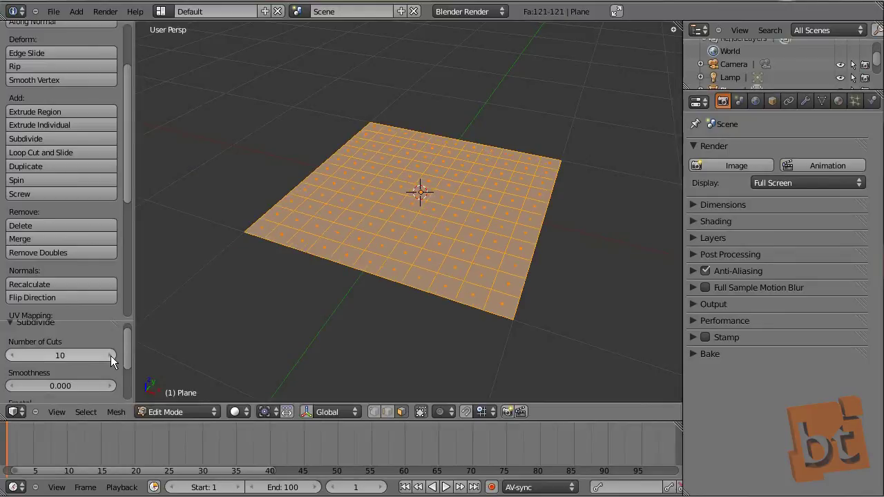
- Reduce the subdivision's number of cuts to 4
{"action": "left_click", "coordinate": [12, 355]}
{"action": "left_click", "coordinate": [12, 355]}
{"action": "left_click", "coordinate": [13, 356]}
{"action": "left_click", "coordinate": [12, 355]}
{"action": "left_click", "coordinate": [13, 355]}
{"action": "left_click", "coordinate": [12, 356]}
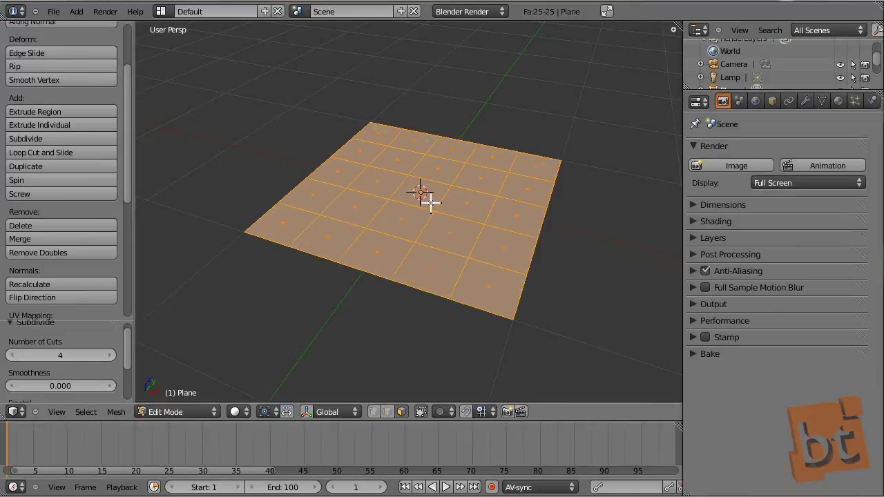
- Deselect the whole mesh, set the mesh select mode to Vertex and select a vertex near the plane's centre
{"action": "key", "text": "a"}
{"action": "mouse_move", "coordinate": [506, 203]}
{"action": "middle_mouse_down"}
{"action": "mouse_move", "coordinate": [506, 213]}
{"action": "mouse_move", "coordinate": [507, 205]}
{"action": "middle_mouse_up"}
{"action": "key", "text": "ctrl+Tab"}
{"action": "key", "text": "1"}
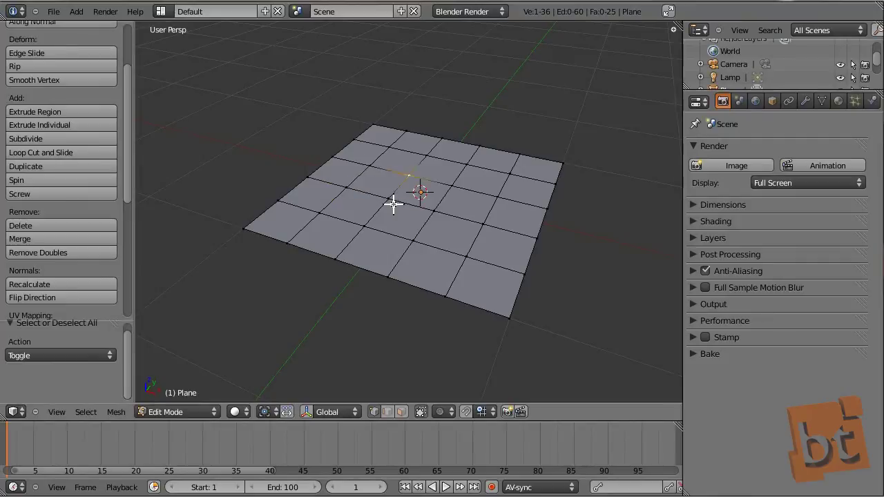
- Set the mesh select mode to Edge and select a single inner edge near the plane's centre
{"action": "key", "text": "ctrl+Tab"}
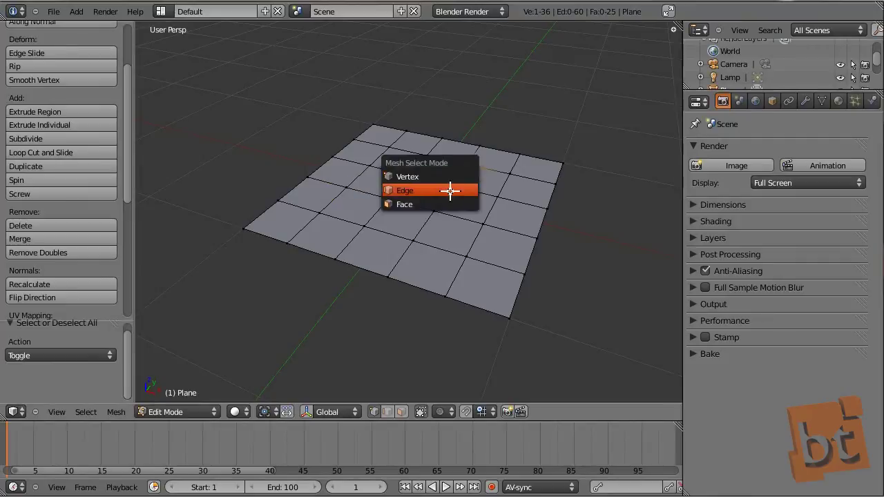
{"action": "left_click", "coordinate": [450, 191]}
{"action": "right_click", "coordinate": [460, 173]}
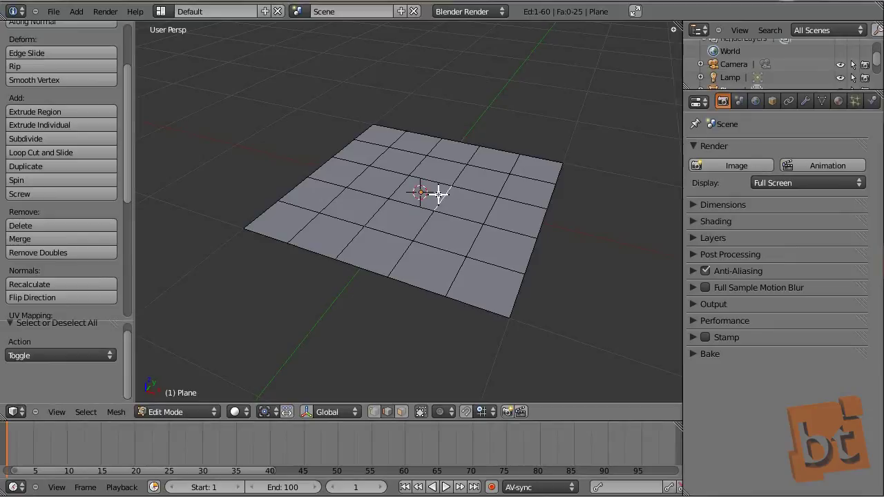
- Set the mesh select mode to Face and select the central 3 by 3 block of faces, starting from the centre face
{"action": "key", "text": "ctrl+Tab"}
{"action": "left_click", "coordinate": [430, 211]}
{"action": "right_click", "coordinate": [424, 202]}
{"action": "right_click", "coordinate": [423, 191]}
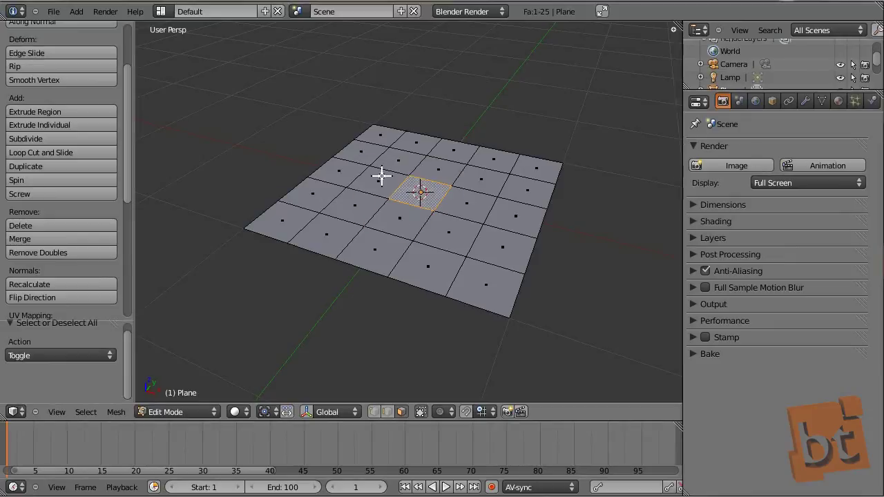
{"action": "right_click", "coordinate": [383, 180], "text": "shift"}
{"action": "right_click", "coordinate": [359, 199], "text": "shift"}
{"action": "right_click", "coordinate": [404, 217], "text": "shift"}
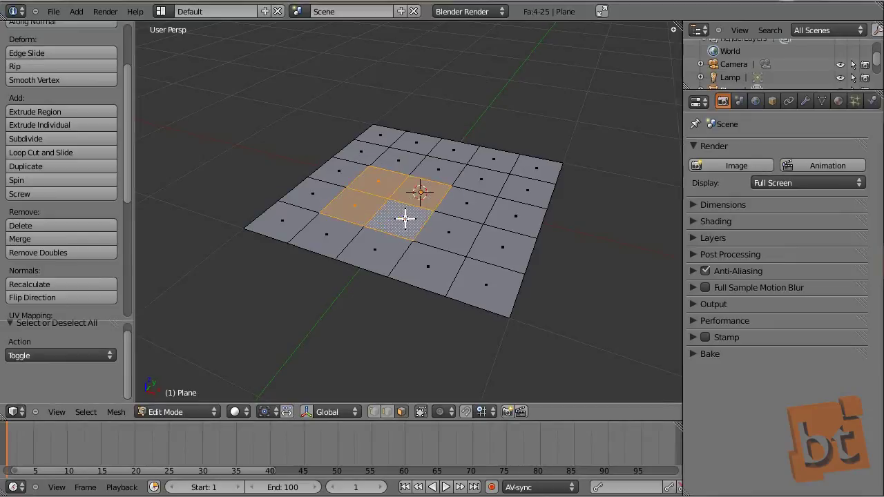
{"action": "right_click", "coordinate": [449, 232], "text": "shift"}
{"action": "right_click", "coordinate": [464, 195], "text": "shift"}
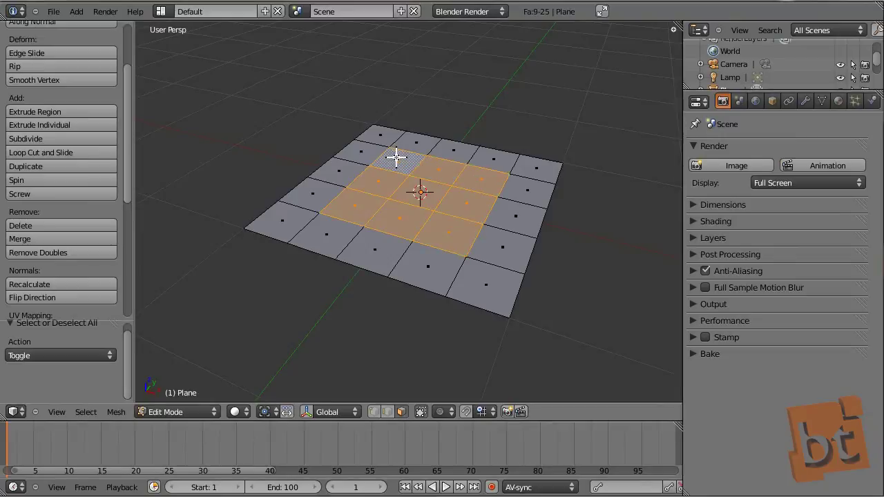
- Select individual faces around the centre one at a time, ending with only the central face selected
{"action": "right_click", "coordinate": [379, 179]}
{"action": "right_click", "coordinate": [393, 160]}
{"action": "right_click", "coordinate": [376, 182]}
{"action": "right_click", "coordinate": [432, 181]}
{"action": "right_click", "coordinate": [402, 164]}
{"action": "right_click", "coordinate": [380, 181]}
{"action": "right_click", "coordinate": [422, 193]}
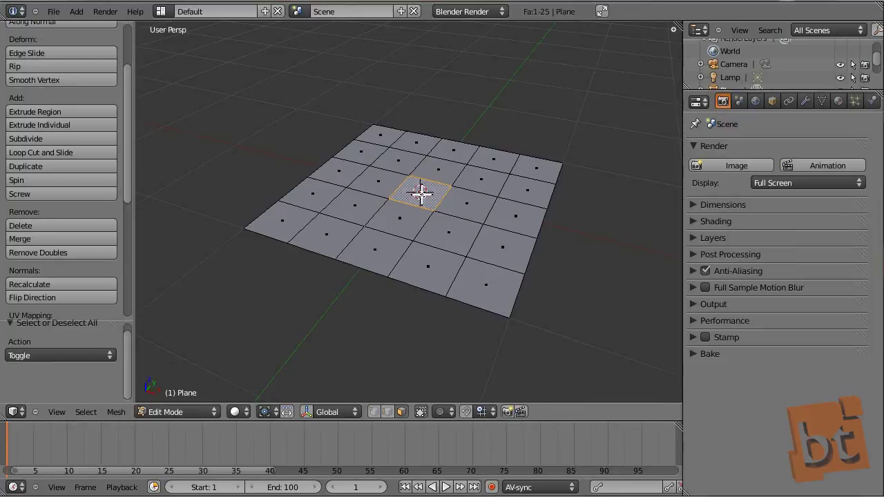
- Box-select the faces from the plane's far corner up to its centre, and deselect the whole mesh
{"action": "key", "text": "b"}
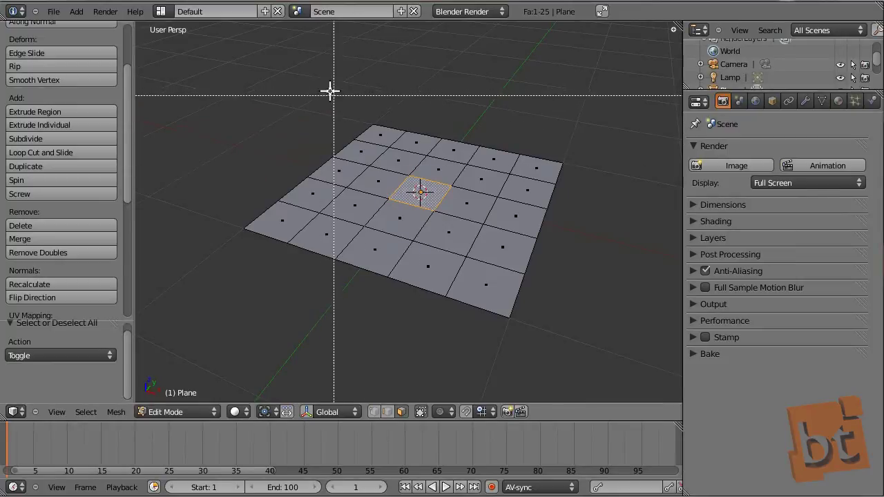
{"action": "left_click_drag", "start_coordinate": [312, 81], "coordinate": [454, 188]}
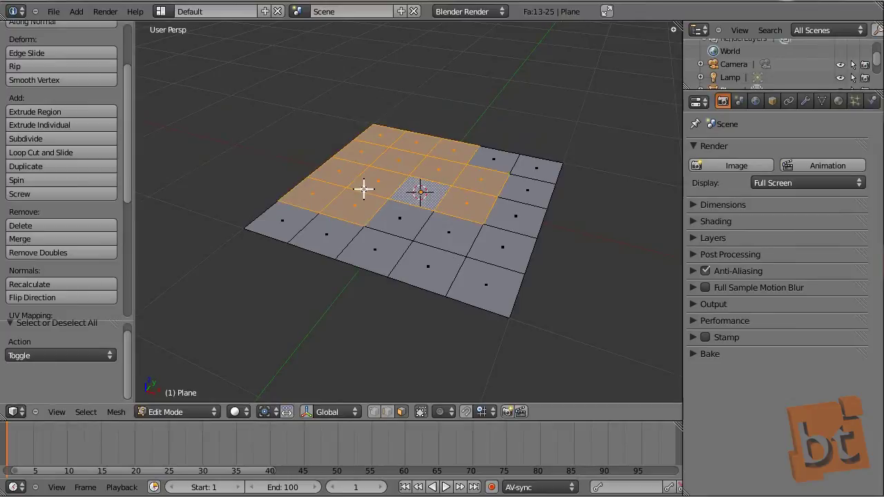
{"action": "key", "text": "a"}
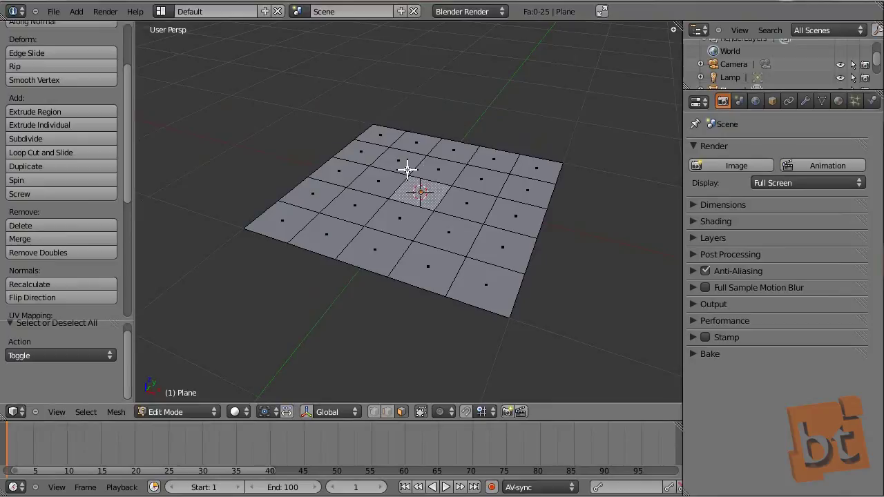
- Try different radii for Circle Select and paint a selection over the faces along the plane's far side
{"action": "key", "text": "c"}
{"action": "scroll", "coordinate": [397, 167], "scroll_direction": "down", "scroll_amount": 2}
{"action": "scroll", "coordinate": [397, 167], "scroll_direction": "down", "scroll_amount": 5}
{"action": "scroll", "coordinate": [397, 168], "scroll_direction": "up", "scroll_amount": 5}
{"action": "scroll", "coordinate": [397, 167], "scroll_direction": "up", "scroll_amount": 3}
{"action": "mouse_move", "coordinate": [419, 136]}
{"action": "left_mouse_down"}
{"action": "mouse_move", "coordinate": [355, 187]}
{"action": "mouse_move", "coordinate": [363, 168]}
{"action": "mouse_move", "coordinate": [305, 216]}
{"action": "mouse_move", "coordinate": [302, 231]}
{"action": "mouse_move", "coordinate": [374, 245]}
{"action": "mouse_move", "coordinate": [446, 148]}
{"action": "mouse_move", "coordinate": [483, 157]}
{"action": "mouse_move", "coordinate": [407, 265]}
{"action": "mouse_move", "coordinate": [460, 285]}
{"action": "mouse_move", "coordinate": [519, 164]}
{"action": "left_mouse_up"}
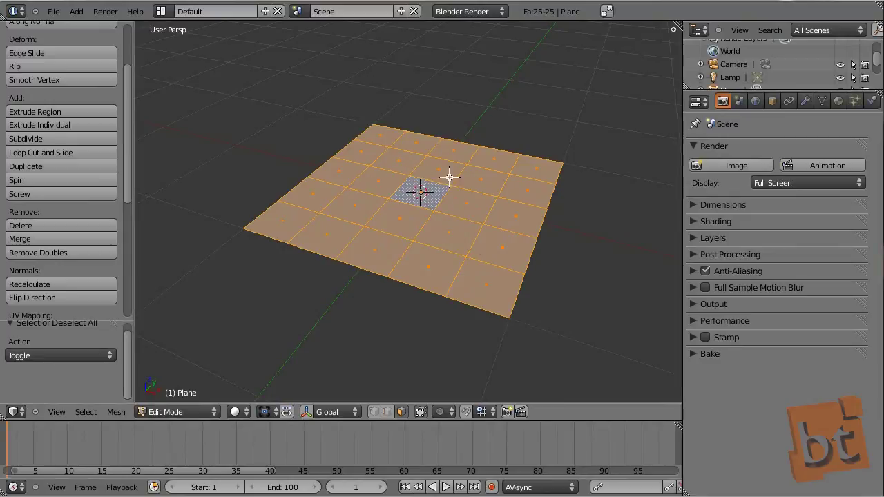
- Clear the face selection, lasso-select the three adjacent columns of faces on the plane's left side, and clear the selection again
{"action": "key", "text": "a"}
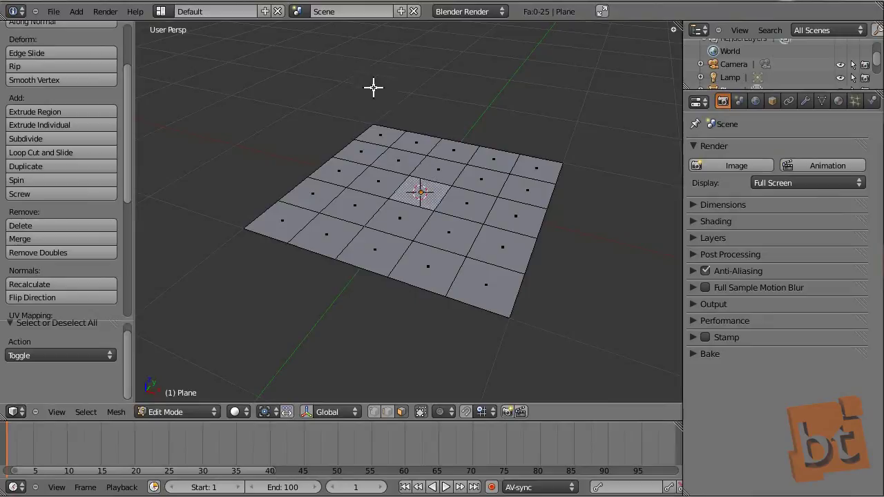
{"action": "mouse_move", "coordinate": [350, 60]}
{"action": "left_mouse_down", "text": "ctrl"}
{"action": "mouse_move", "coordinate": [404, 81]}
{"action": "mouse_move", "coordinate": [447, 79]}
{"action": "mouse_move", "coordinate": [475, 111]}
{"action": "mouse_move", "coordinate": [476, 137]}
{"action": "mouse_move", "coordinate": [392, 257]}
{"action": "mouse_move", "coordinate": [328, 281]}
{"action": "mouse_move", "coordinate": [219, 240]}
{"action": "mouse_move", "coordinate": [223, 172]}
{"action": "mouse_move", "coordinate": [298, 130]}
{"action": "left_mouse_up", "text": "ctrl"}
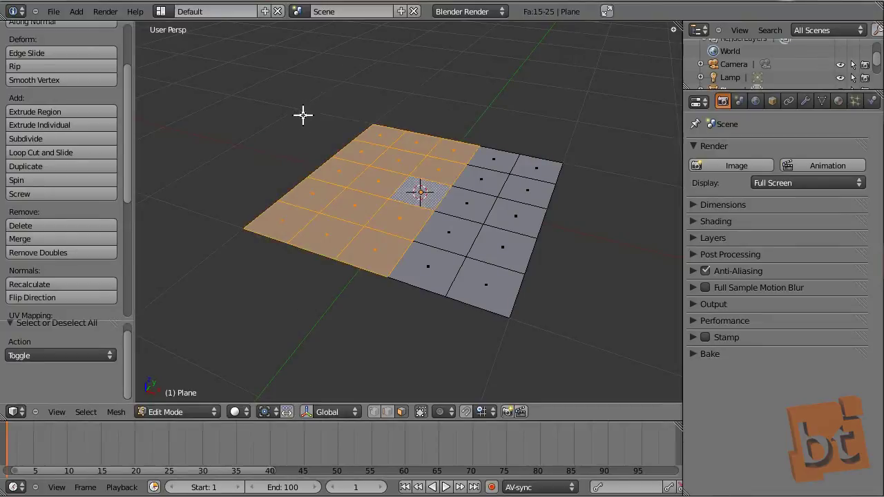
{"action": "key", "text": "a"}
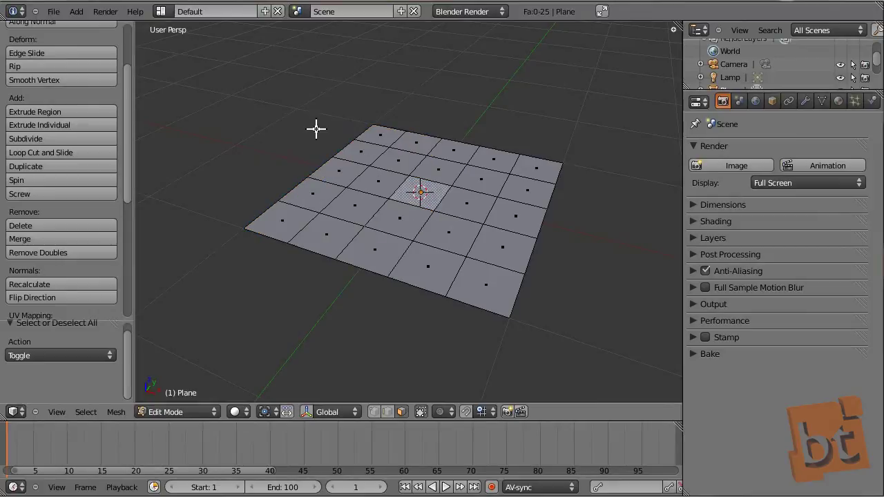
- Set the mesh select mode to Vertex and alternately select two adjacent inner vertices near the far corner
{"action": "key", "text": "ctrl+Tab"}
{"action": "left_click", "coordinate": [308, 101]}
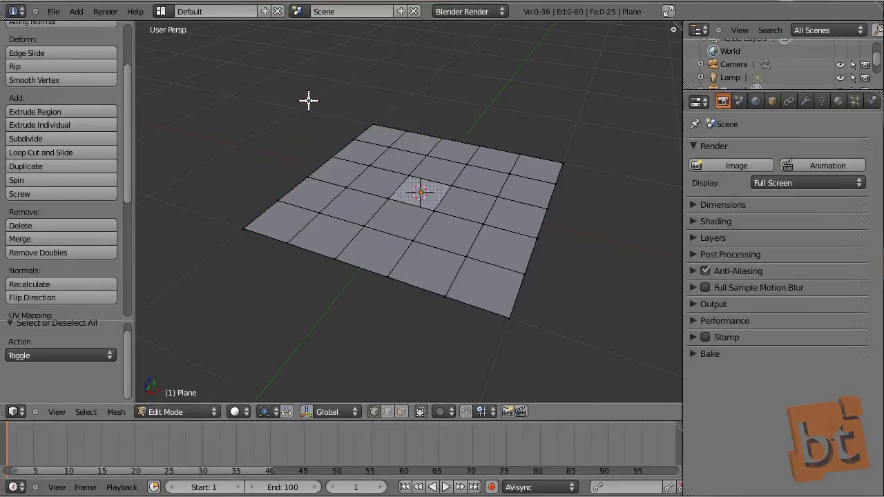
{"action": "right_click", "coordinate": [385, 144]}
{"action": "right_click", "coordinate": [367, 164]}
{"action": "right_click", "coordinate": [393, 142]}
{"action": "right_click", "coordinate": [367, 163]}
{"action": "right_click", "coordinate": [390, 145]}
{"action": "right_click", "coordinate": [367, 164]}
{"action": "right_click", "coordinate": [390, 145]}
{"action": "right_click", "coordinate": [367, 163]}
{"action": "right_click", "coordinate": [392, 146]}
- Loop-select several lines of vertices in both directions across the plane, one after another
{"action": "right_click", "coordinate": [381, 155], "text": "alt"}
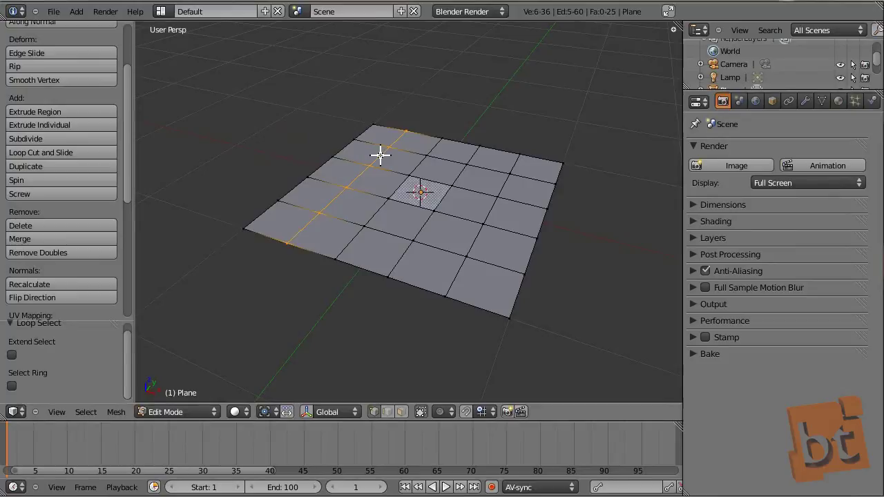
{"action": "right_click", "coordinate": [418, 168], "text": "alt"}
{"action": "right_click", "coordinate": [404, 146], "text": "alt"}
{"action": "right_click", "coordinate": [431, 181], "text": "alt"}
{"action": "right_click", "coordinate": [440, 158], "text": "alt"}
{"action": "right_click", "coordinate": [372, 190], "text": "alt"}
{"action": "right_click", "coordinate": [377, 185], "text": "alt"}
{"action": "right_click", "coordinate": [386, 170], "text": "alt"}
{"action": "right_click", "coordinate": [402, 152], "text": "alt"}
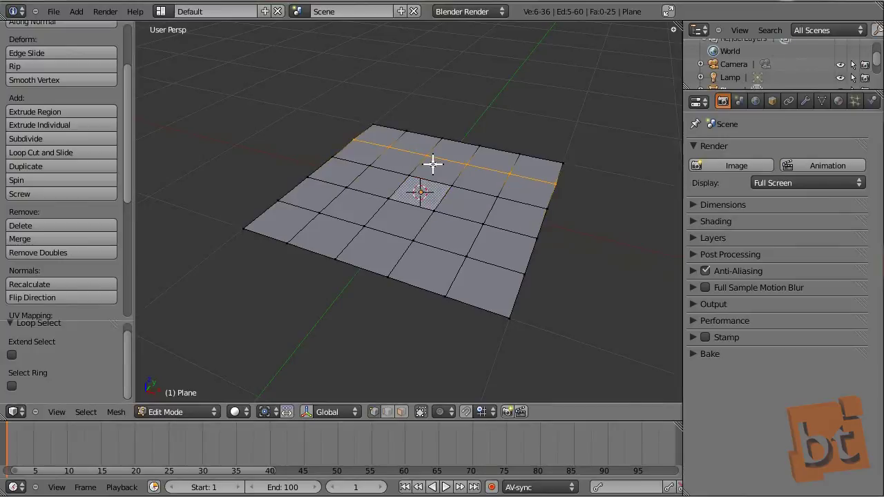
- Set the mesh select mode to Edge and loop-select edge lines in both directions through the plane's middle
{"action": "key", "text": "ctrl+Tab"}
{"action": "left_click", "coordinate": [428, 176]}
{"action": "right_click", "coordinate": [383, 176], "text": "alt"}
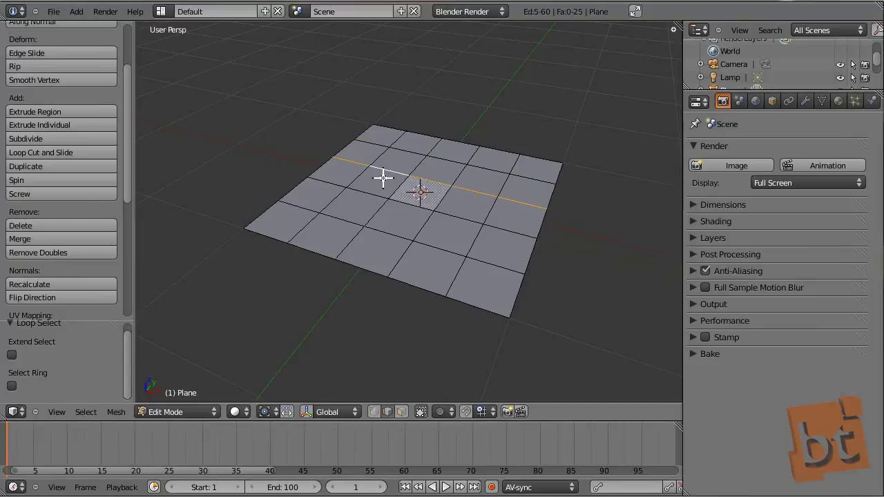
{"action": "right_click", "coordinate": [376, 188], "text": "alt"}
{"action": "right_click", "coordinate": [405, 184], "text": "alt"}
- Set the mesh select mode to Face and loop-select rows and columns of faces through the plane's middle, one after another
{"action": "key", "text": "ctrl+Tab"}
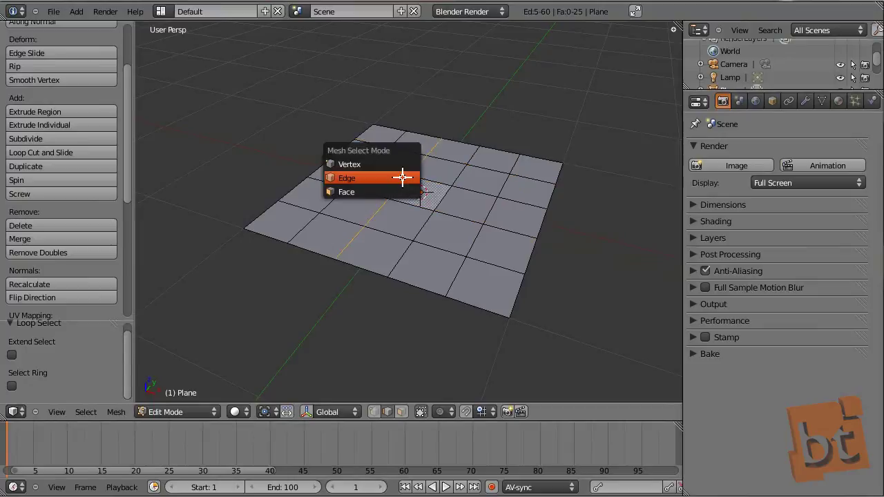
{"action": "left_click", "coordinate": [395, 190]}
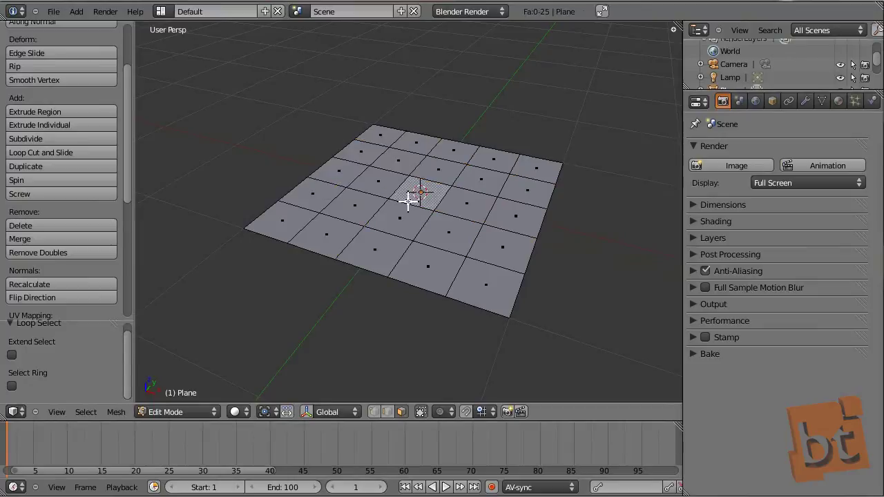
{"action": "right_click", "coordinate": [428, 181], "text": "alt"}
{"action": "right_click", "coordinate": [391, 168], "text": "alt"}
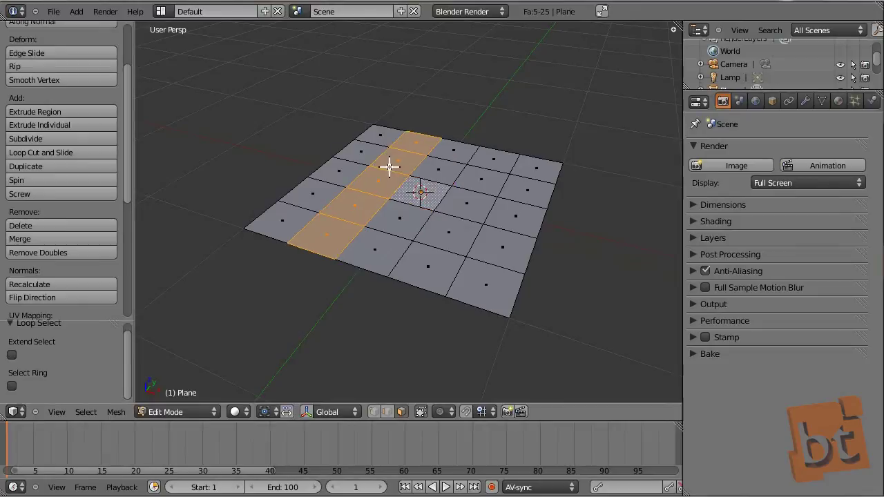
{"action": "right_click", "coordinate": [419, 165], "text": "alt"}
{"action": "right_click", "coordinate": [420, 178], "text": "alt"}
{"action": "right_click", "coordinate": [396, 181], "text": "alt"}
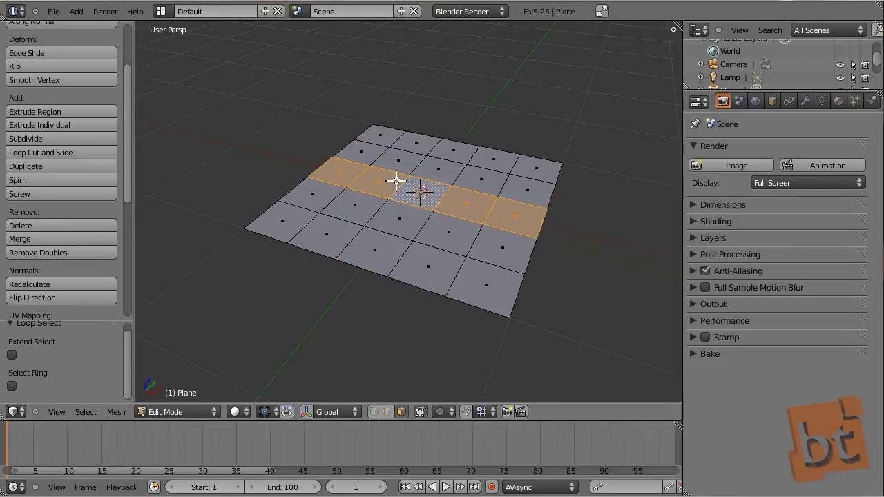
{"action": "right_click", "coordinate": [395, 175], "text": "alt"}
{"action": "right_click", "coordinate": [421, 187], "text": "alt"}
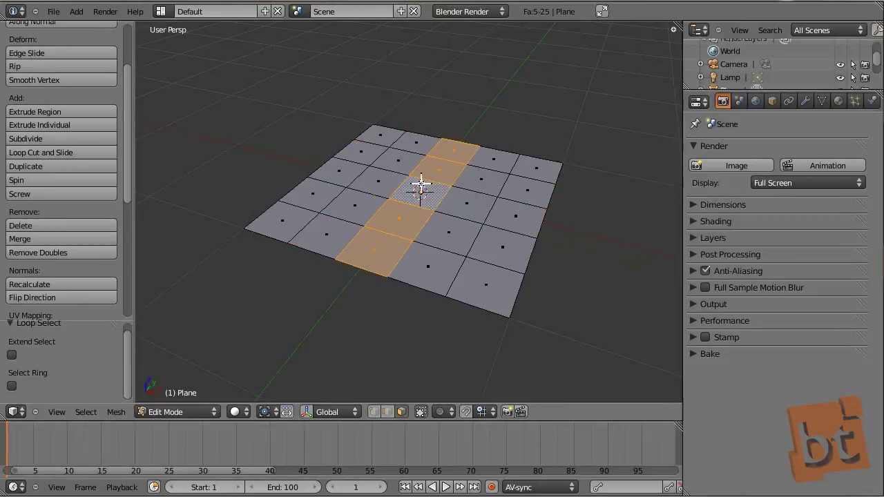
- Set the mesh select mode to Vertex and loop-select several lines of vertices in both directions across the plane's far half
{"action": "key", "text": "ctrl+Tab"}
{"action": "left_click", "coordinate": [399, 155]}
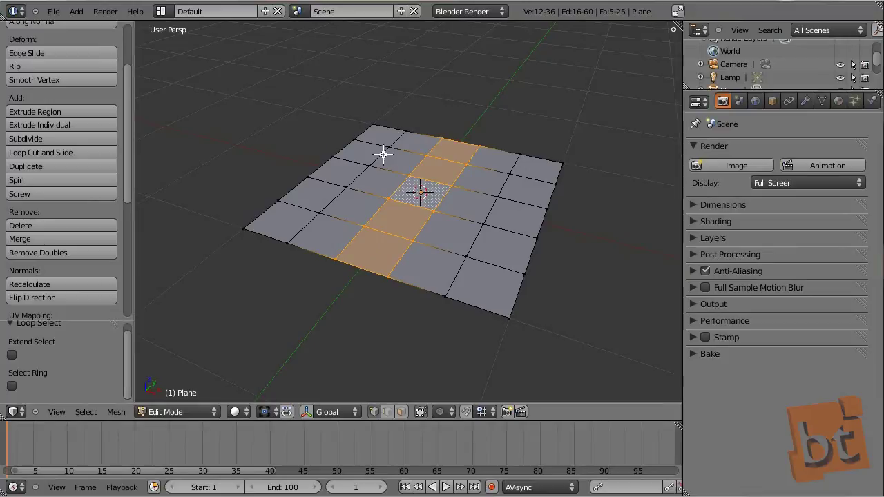
{"action": "right_click", "coordinate": [383, 153], "text": "alt"}
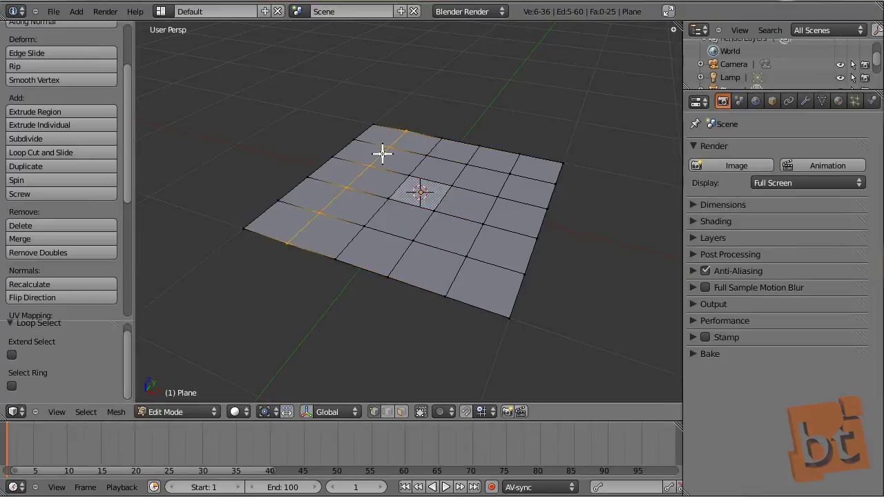
{"action": "right_click", "coordinate": [414, 176], "text": "alt"}
{"action": "right_click", "coordinate": [389, 170], "text": "alt"}
{"action": "right_click", "coordinate": [406, 154], "text": "alt"}
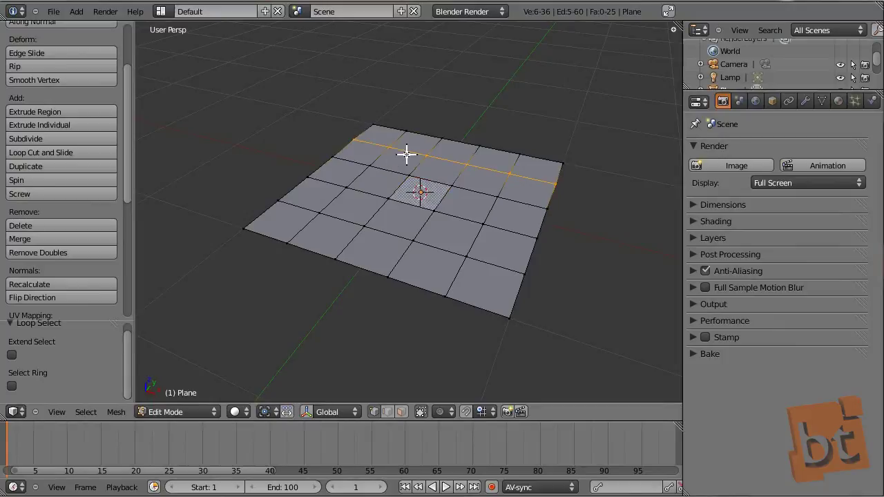
- Ring-select different columns of the plane in turn, starting from crosswise edges near the far side
{"action": "right_click", "coordinate": [406, 152], "text": "ctrl+alt"}
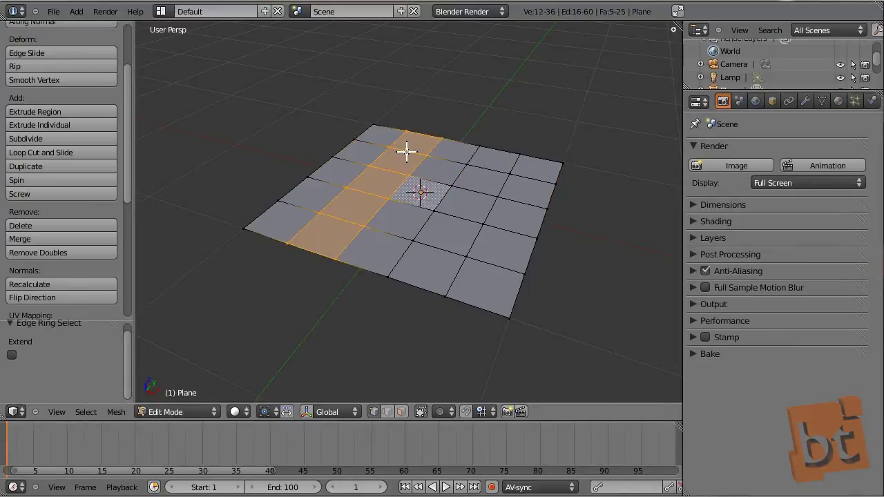
{"action": "right_click", "coordinate": [439, 160], "text": "ctrl+alt"}
{"action": "right_click", "coordinate": [483, 168], "text": "ctrl+alt"}
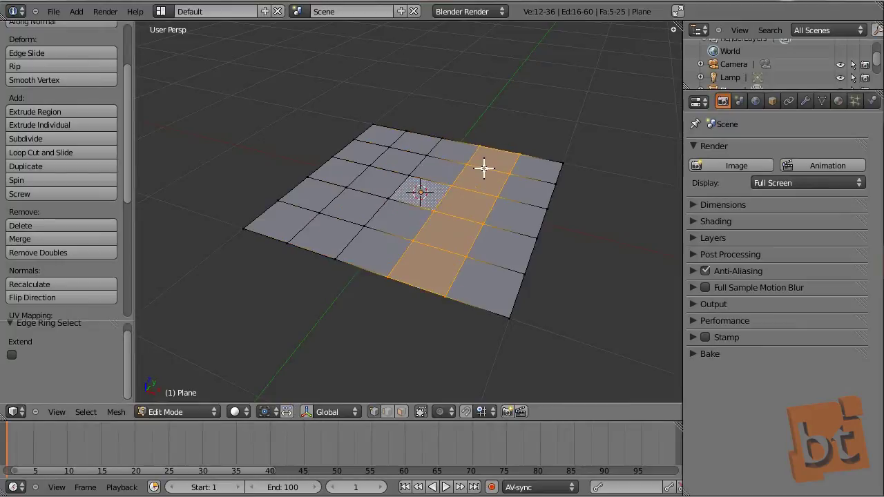
{"action": "right_click", "coordinate": [404, 148], "text": "ctrl+alt"}
- Set the mesh select mode to Edge, loop-select edge lines, and ring-select parallel edges in rows and columns
{"action": "key", "text": "ctrl+Tab"}
{"action": "left_click", "coordinate": [403, 160]}
{"action": "right_click", "coordinate": [404, 151], "text": "alt"}
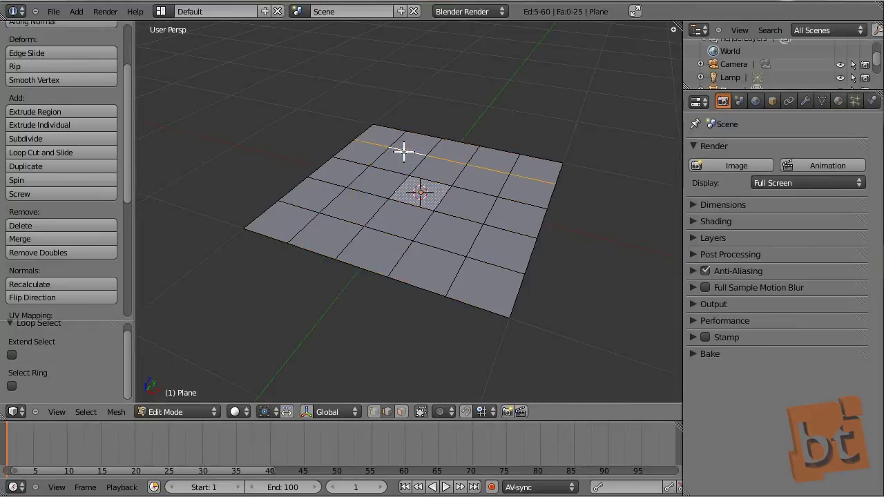
{"action": "right_click", "coordinate": [430, 180], "text": "alt"}
{"action": "right_click", "coordinate": [418, 162], "text": "ctrl+alt"}
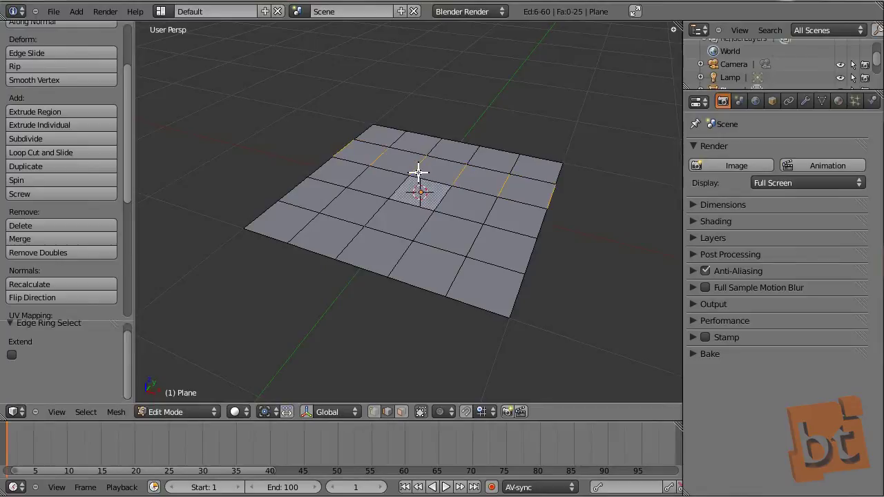
{"action": "right_click", "coordinate": [386, 167], "text": "ctrl+alt"}
- Try to subdivide the ring-selected crosswise edges of the plane's middle column with one cut, and deselect everything
{"action": "right_click", "coordinate": [428, 184], "text": "ctrl+alt"}
{"action": "key", "text": "w"}
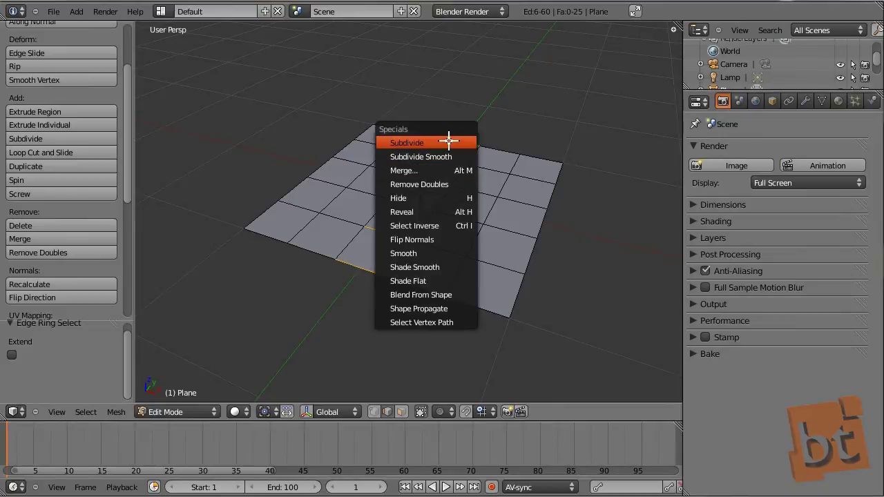
{"action": "left_click", "coordinate": [449, 141]}
{"action": "middle_click_drag", "start_coordinate": [476, 136], "coordinate": [513, 152]}
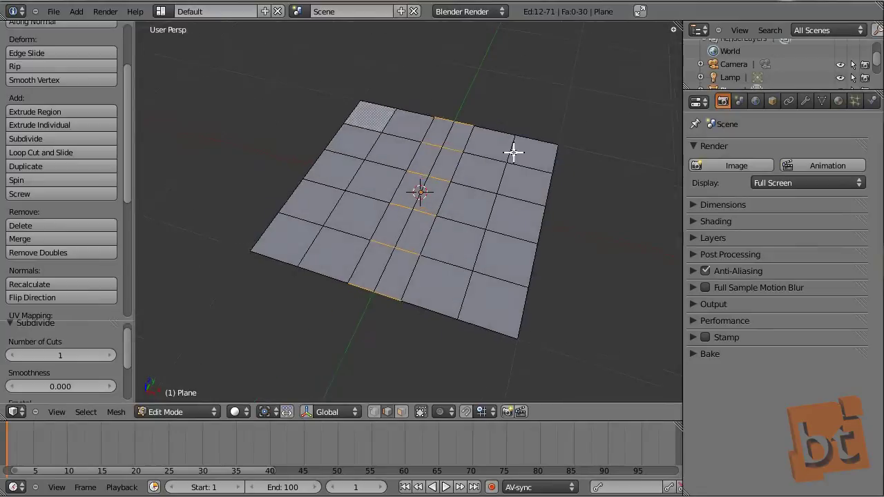
{"action": "middle_click_drag", "start_coordinate": [491, 228], "coordinate": [477, 193]}
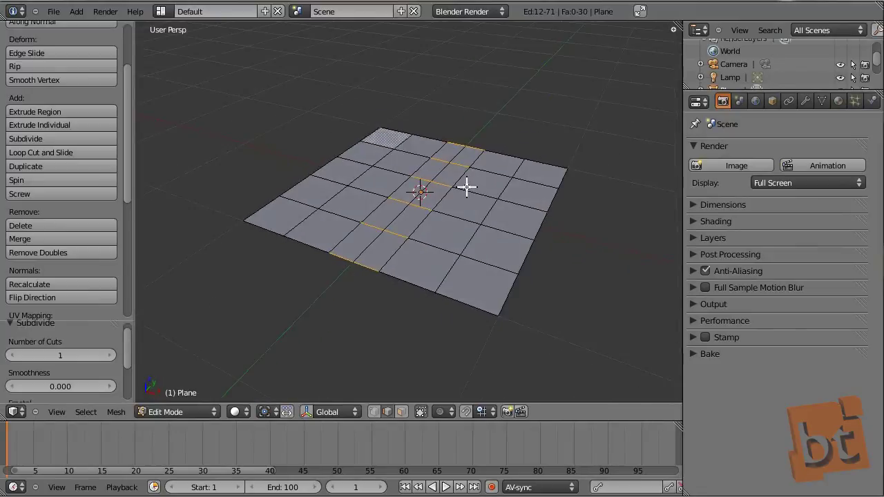
{"action": "key", "text": "a"}
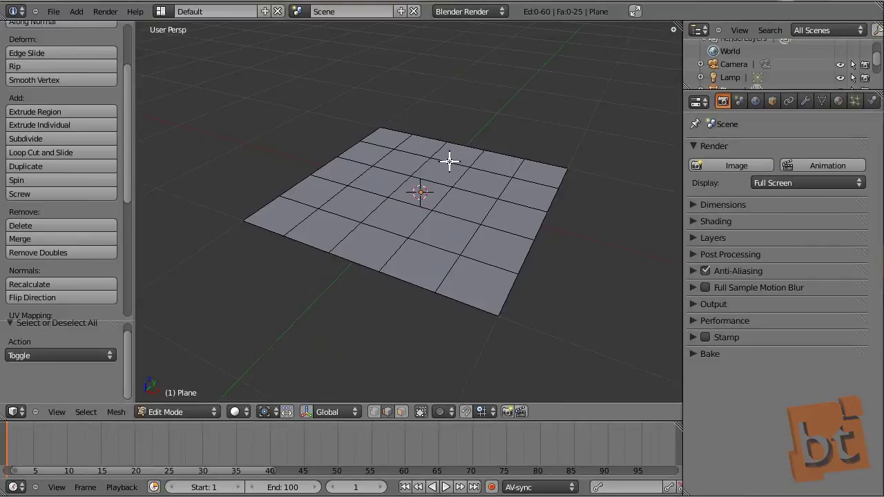
- Loop-select all six crosswise edge lines together by extending the selection, and clear the selection
{"action": "right_click", "coordinate": [447, 161], "text": "alt"}
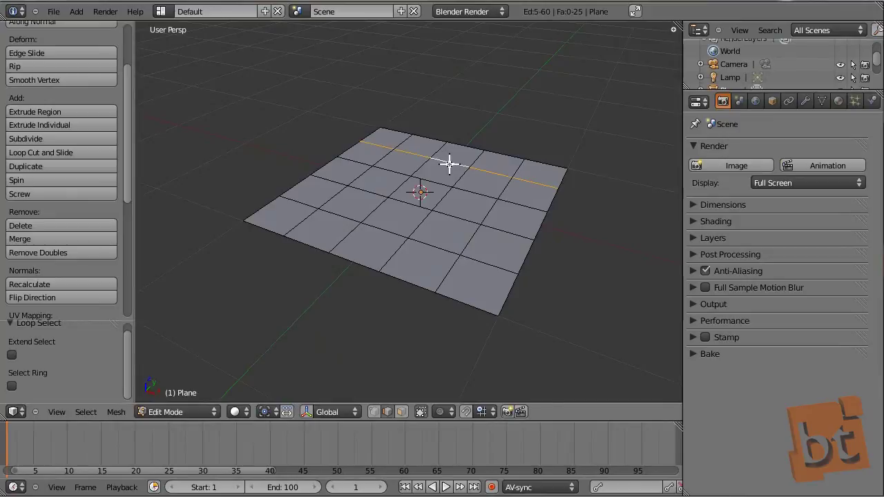
{"action": "right_click", "coordinate": [430, 181], "text": "alt+shift"}
{"action": "right_click", "coordinate": [418, 200], "text": "alt+shift"}
{"action": "right_click", "coordinate": [375, 233], "text": "alt+shift"}
{"action": "right_click", "coordinate": [355, 257], "text": "alt+shift"}
{"action": "right_click", "coordinate": [475, 144], "text": "alt+shift"}
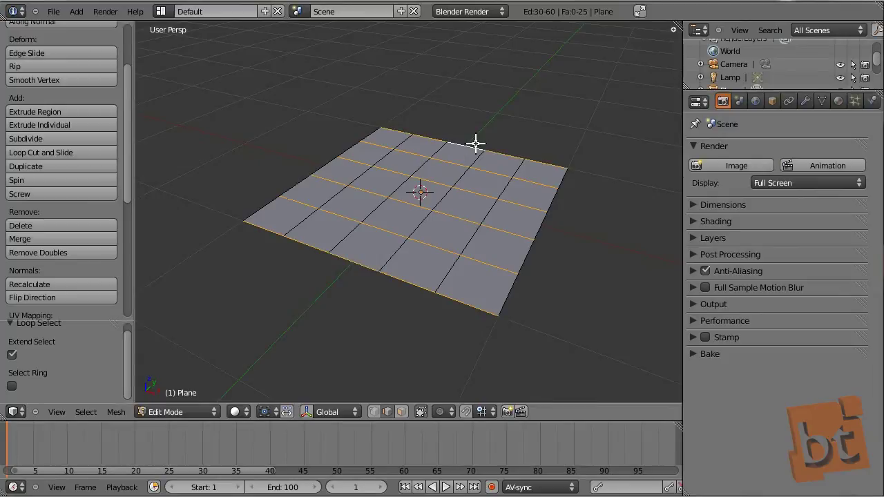
{"action": "key", "text": "a"}
- Set the mesh select mode to Vertex and select the path of three adjacent vertices in the middle of the far border
{"action": "key", "text": "ctrl+Tab"}
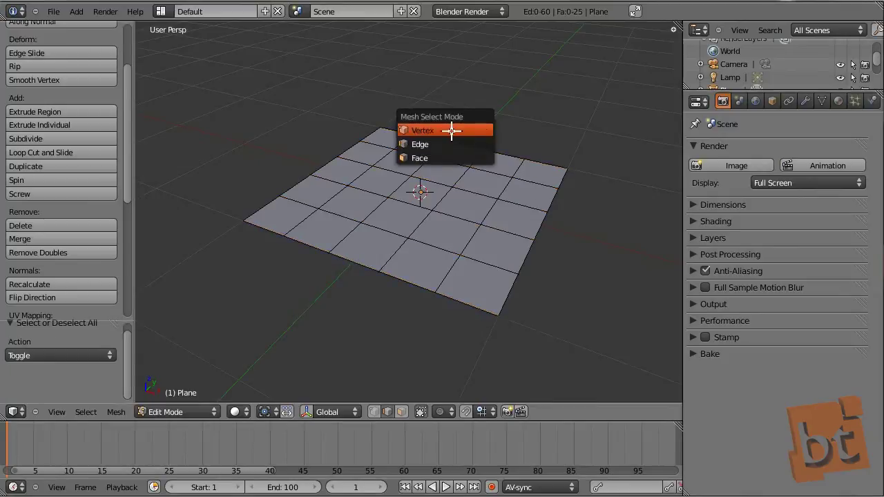
{"action": "left_click", "coordinate": [444, 131]}
{"action": "right_click", "coordinate": [413, 133]}
{"action": "right_click", "coordinate": [479, 142], "text": "ctrl"}
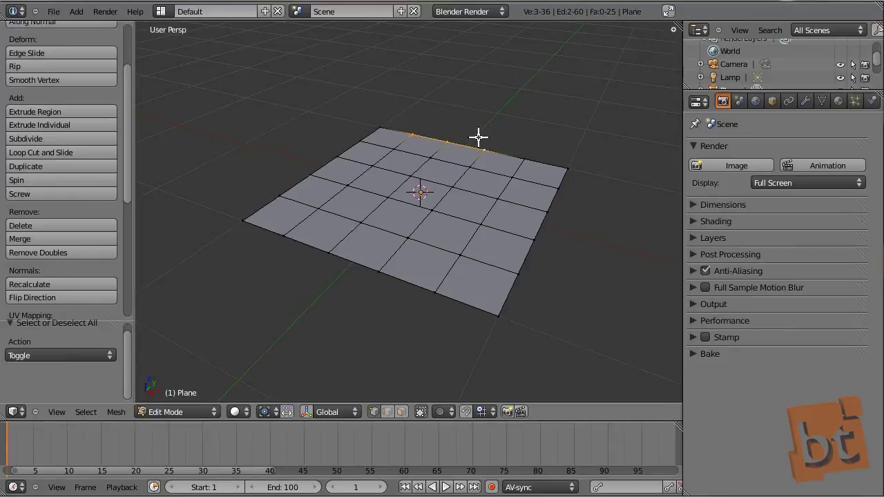
- Try rotating, scaling and freely moving the three selected far-border vertices, cancelling each transform
{"action": "key", "text": "r"}
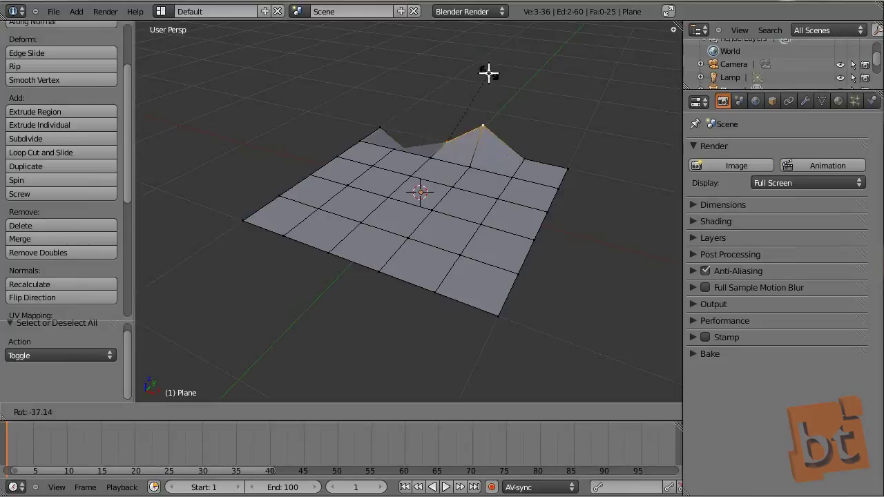
{"action": "key", "text": "Escape"}
{"action": "key", "text": "s"}
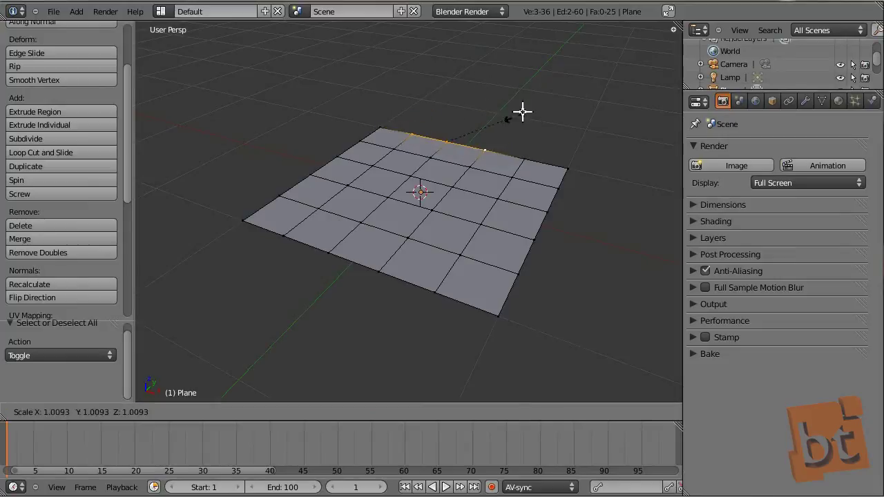
{"action": "key", "text": "Escape"}
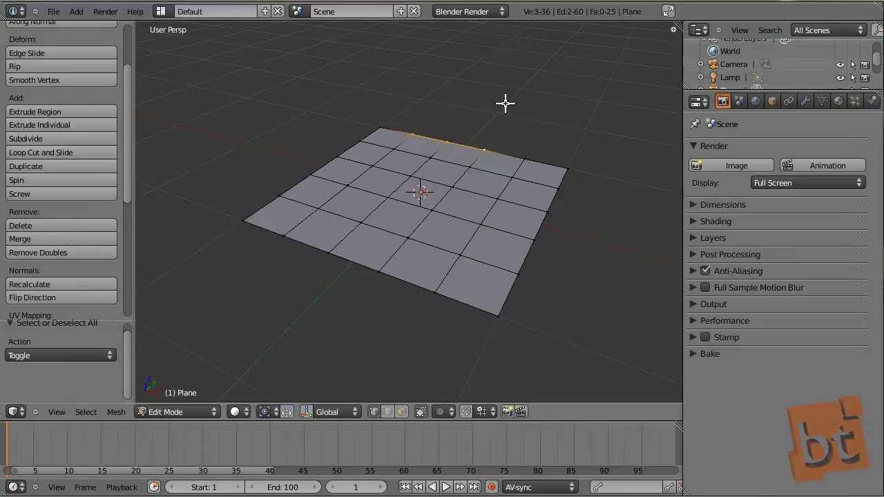
{"action": "key", "text": "e"}
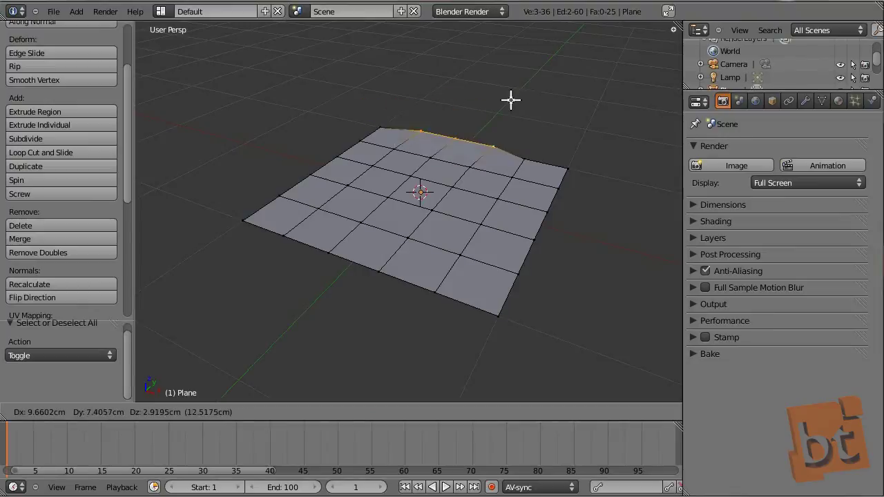
{"action": "key", "text": "Escape"}
- Show the 3D transform manipulator and try moving the three selected vertices along the global Z axis
{"action": "left_click", "coordinate": [305, 412]}
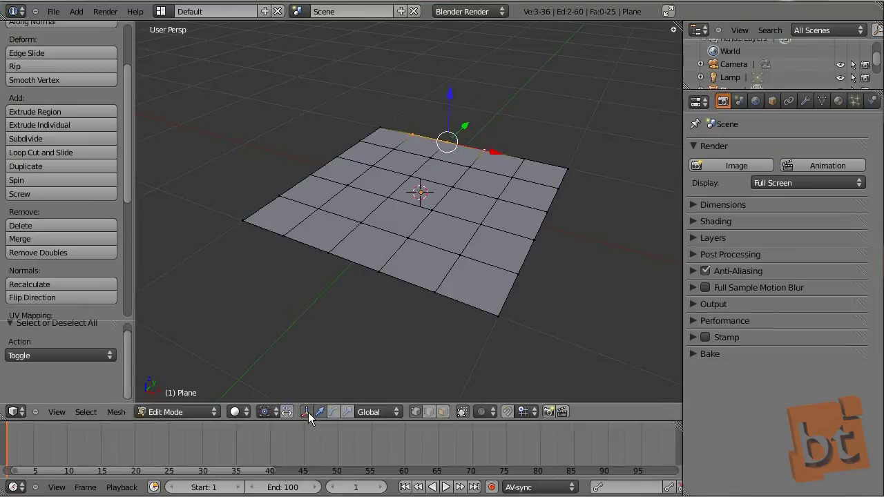
{"action": "mouse_move", "coordinate": [447, 95]}
{"action": "left_mouse_down"}
{"action": "mouse_move", "coordinate": [454, 59]}
{"action": "mouse_move", "coordinate": [452, 84]}
{"action": "left_mouse_up"}
{"action": "key", "text": "Escape"}
{"action": "key", "text": "g"}
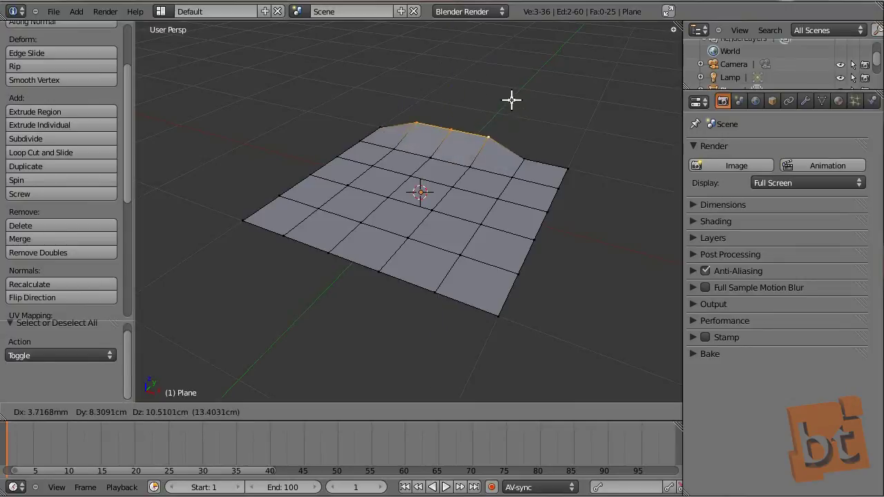
{"action": "key", "text": "z"}
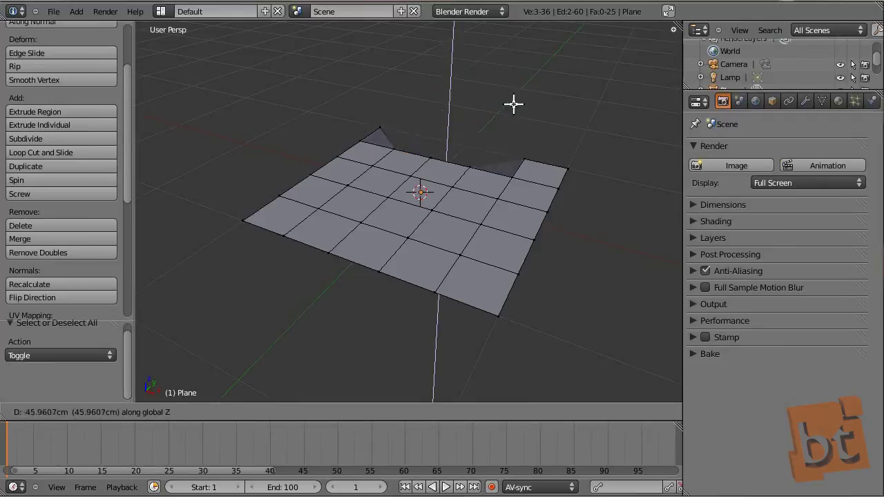
{"action": "right_click", "coordinate": [515, 113]}
- Clear the selection, select adjacent far-border vertices by adding them one at a time, and deselect everything
{"action": "key", "text": "a"}
{"action": "right_click", "coordinate": [449, 141]}
{"action": "right_click", "coordinate": [487, 149], "text": "shift"}
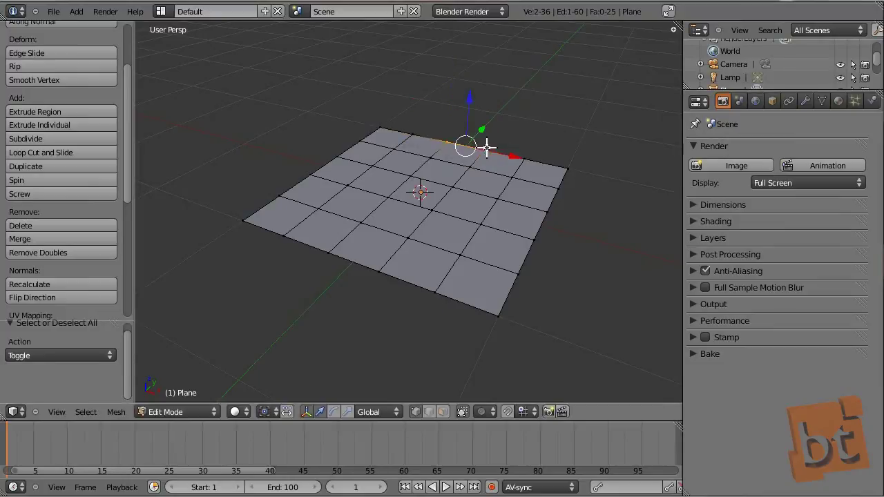
{"action": "right_click", "coordinate": [422, 128], "text": "shift"}
{"action": "key", "text": "a"}
- Switch the mesh select mode to Edge and back to Vertex
{"action": "key", "text": "ctrl+Tab"}
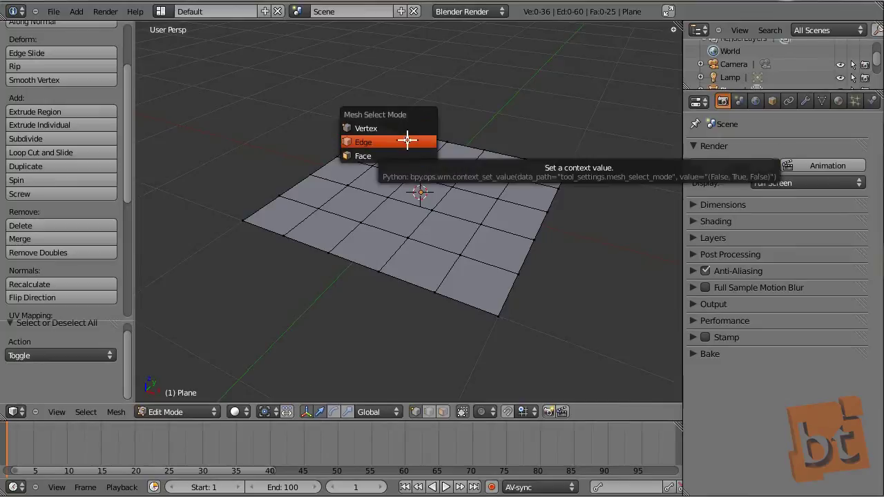
{"action": "left_click", "coordinate": [407, 140]}
{"action": "key", "text": "ctrl+Tab"}
{"action": "left_click", "coordinate": [402, 127]}
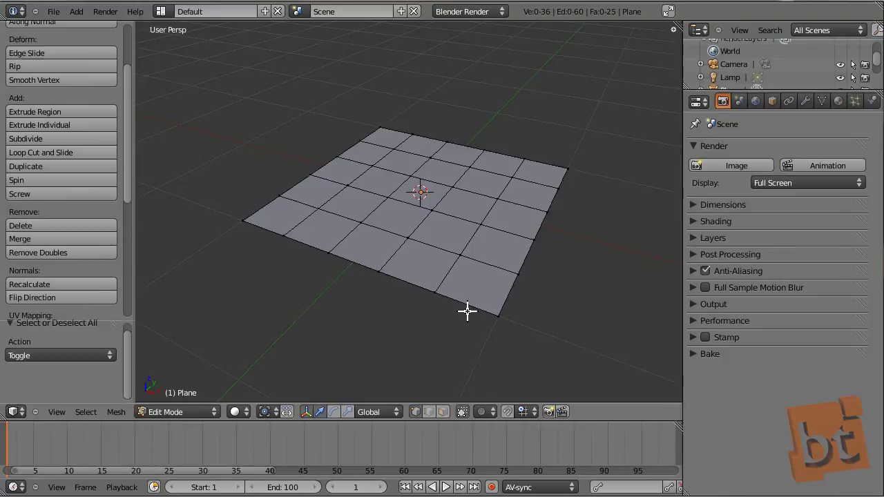
- Enable proportional editing with the Smooth falloff
{"action": "left_click", "coordinate": [485, 412]}
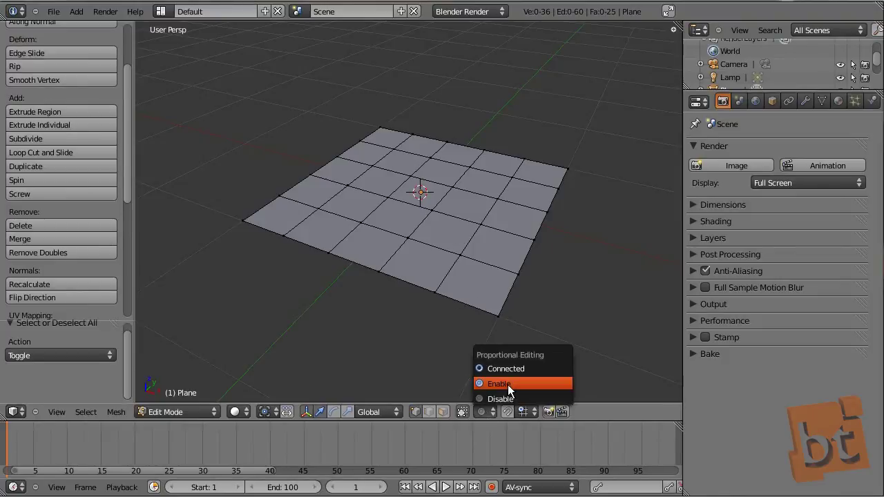
{"action": "left_click", "coordinate": [508, 384]}
{"action": "left_click", "coordinate": [507, 411]}
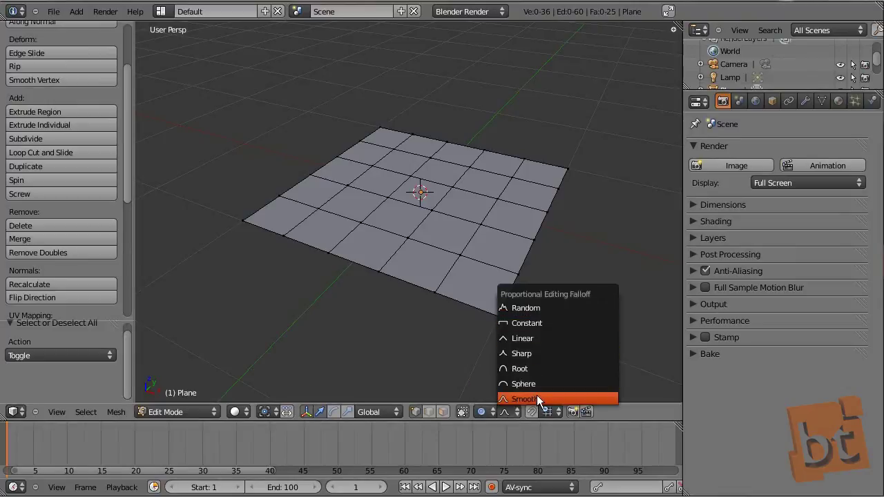
{"action": "left_click", "coordinate": [537, 397]}
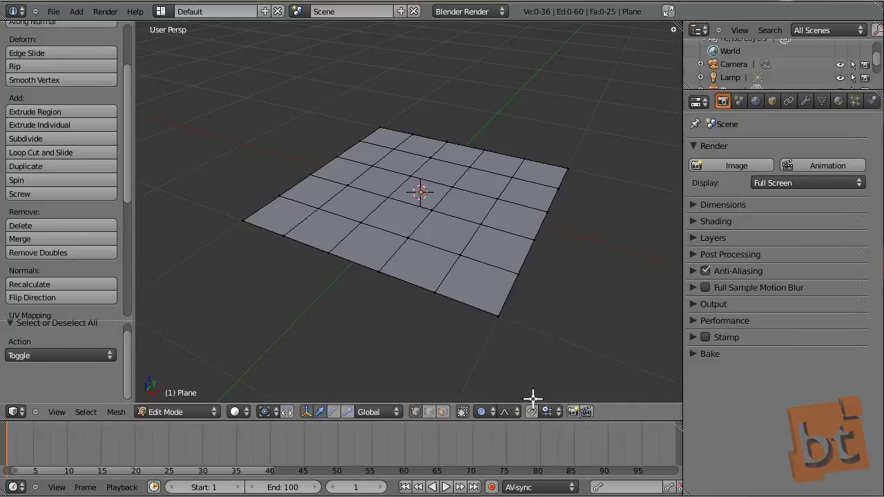
- Try pulling a central vertex up with Smooth proportional editing while varying the influence radius, and undo the move
{"action": "right_click", "coordinate": [433, 209]}
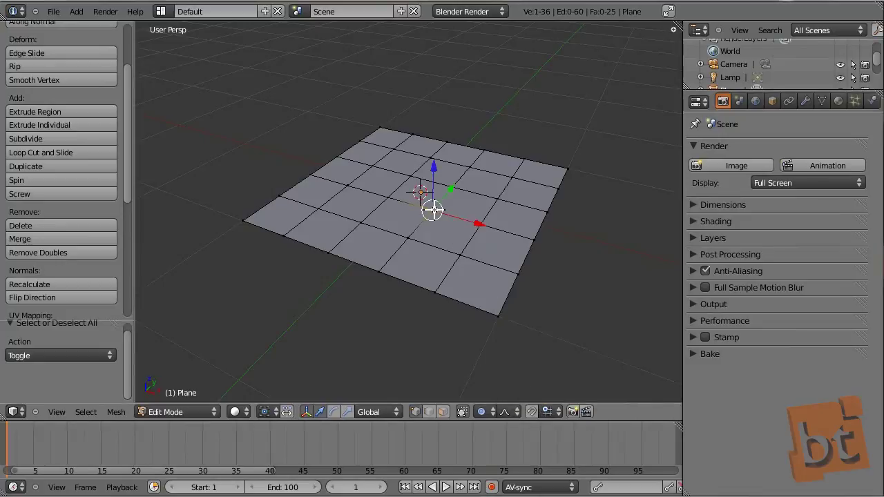
{"action": "key", "text": "g"}
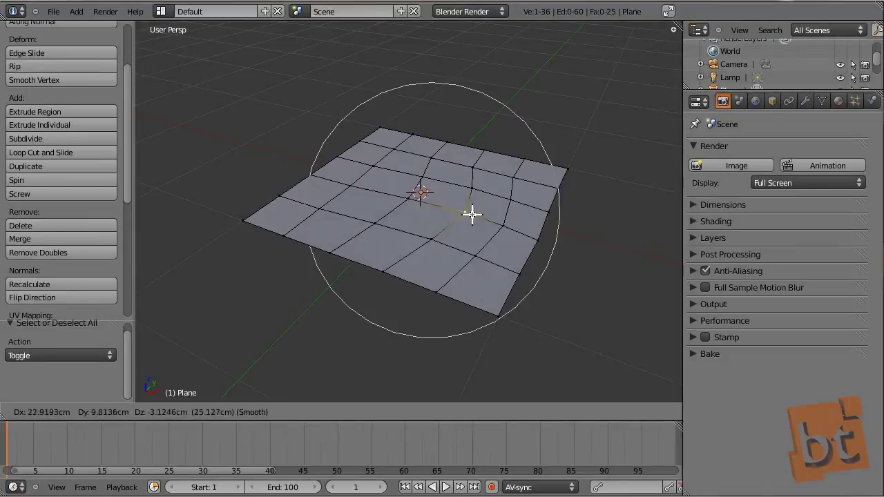
{"action": "scroll", "coordinate": [430, 209], "scroll_direction": "down", "scroll_amount": 3}
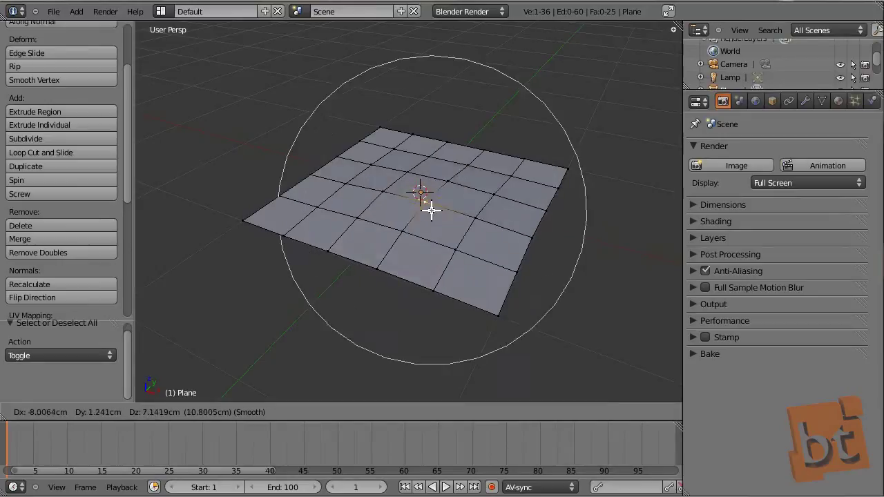
{"action": "scroll", "coordinate": [479, 197], "scroll_direction": "down", "scroll_amount": 5}
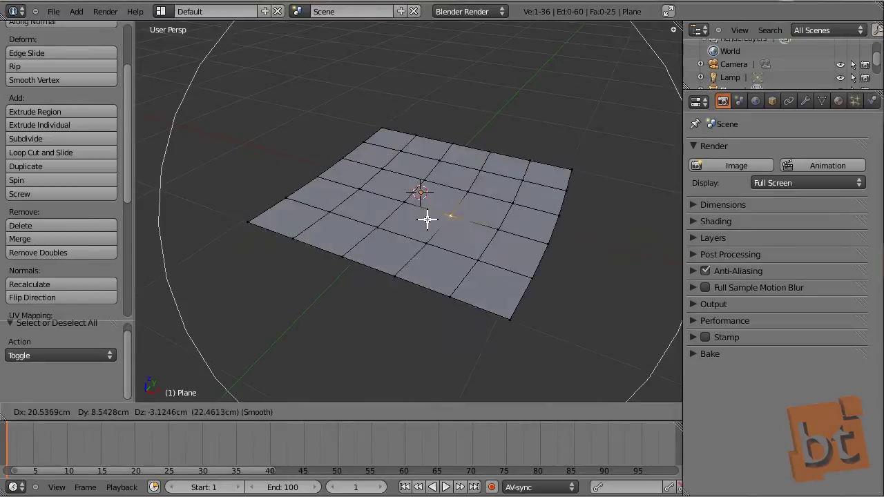
{"action": "scroll", "coordinate": [421, 186], "scroll_direction": "up", "scroll_amount": 8}
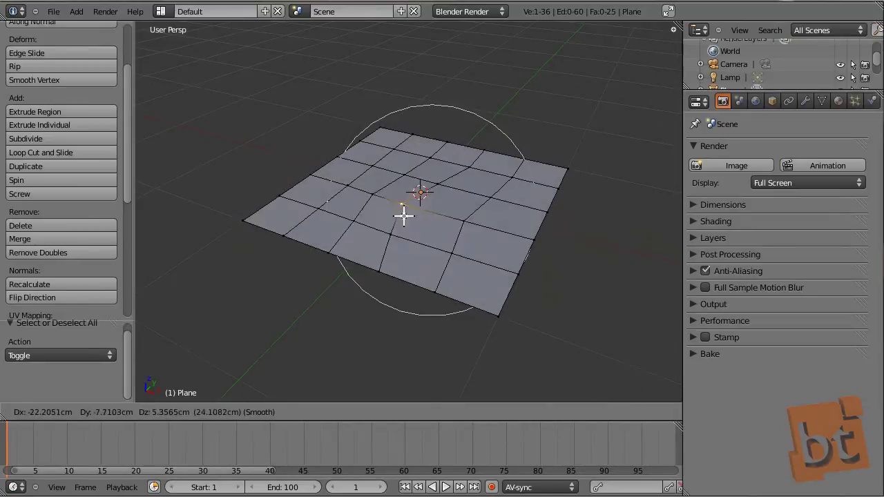
{"action": "scroll", "coordinate": [432, 203], "scroll_direction": "down", "scroll_amount": 20}
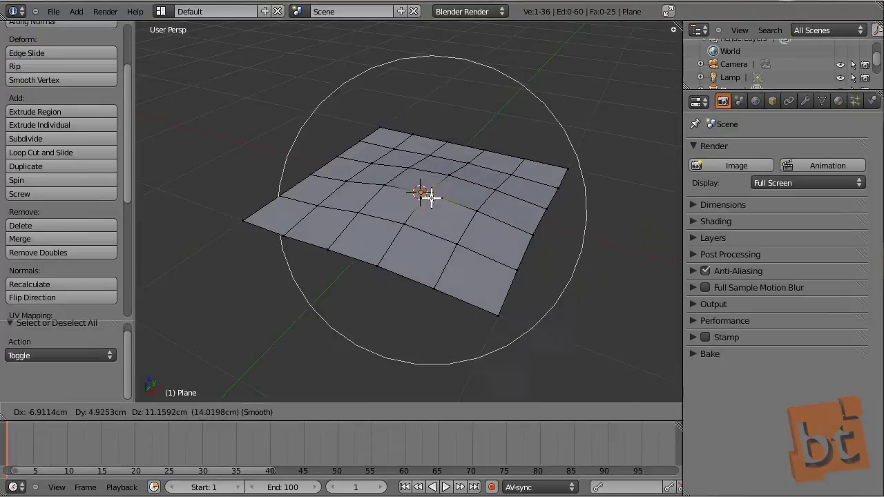
{"action": "scroll", "coordinate": [468, 233], "scroll_direction": "up", "scroll_amount": 8}
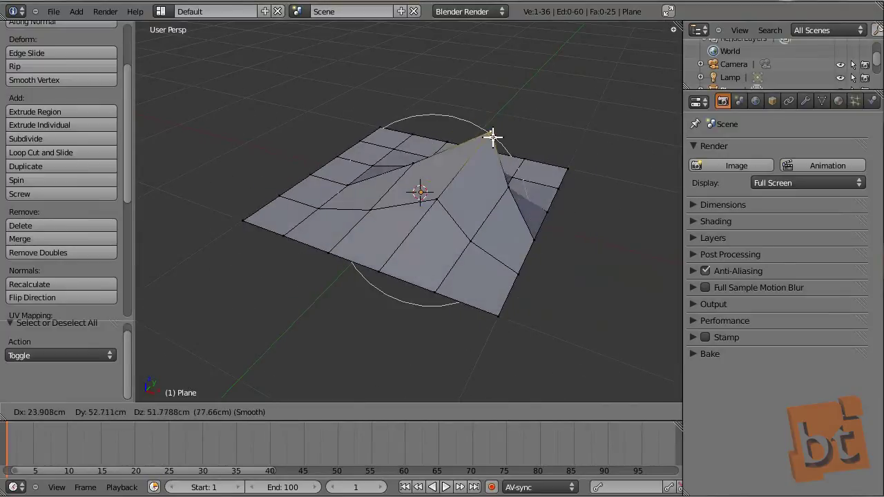
{"action": "scroll", "coordinate": [517, 103], "scroll_direction": "down", "scroll_amount": 10}
{"action": "left_click", "coordinate": [517, 103]}
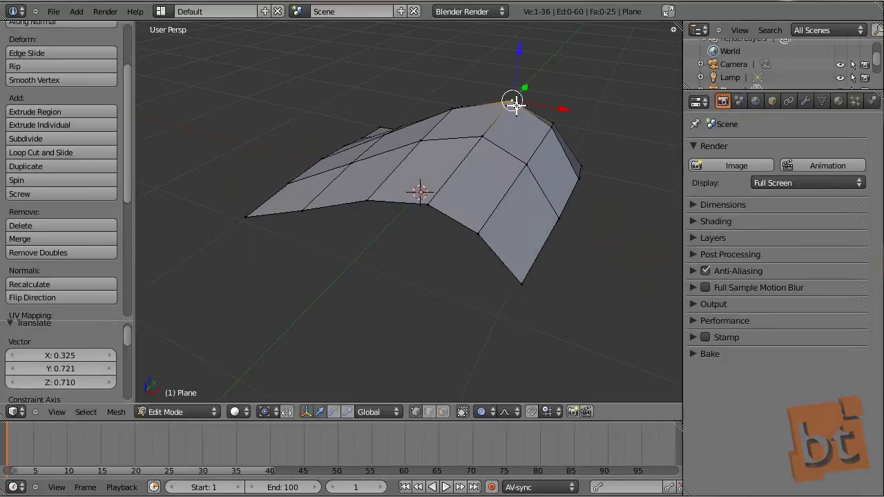
{"action": "key", "text": "ctrl+z"}
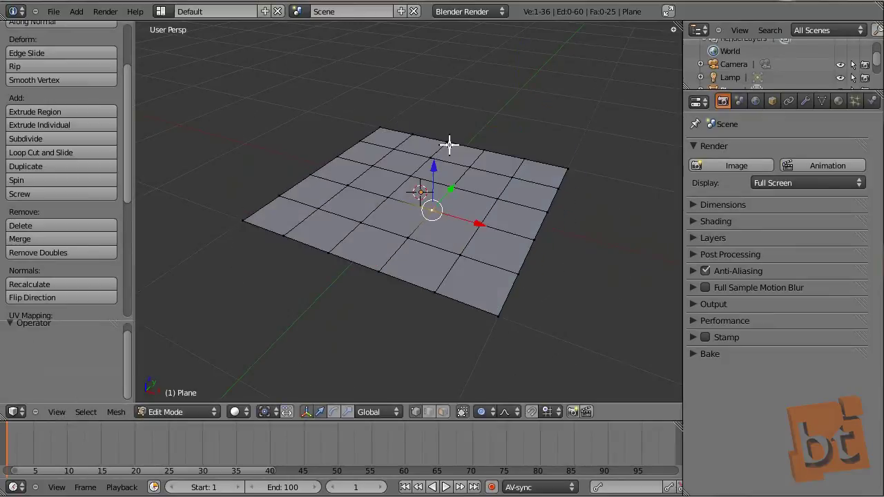
- Clear the vertex selection and switch the mesh select mode to Face
{"action": "key", "text": "a"}
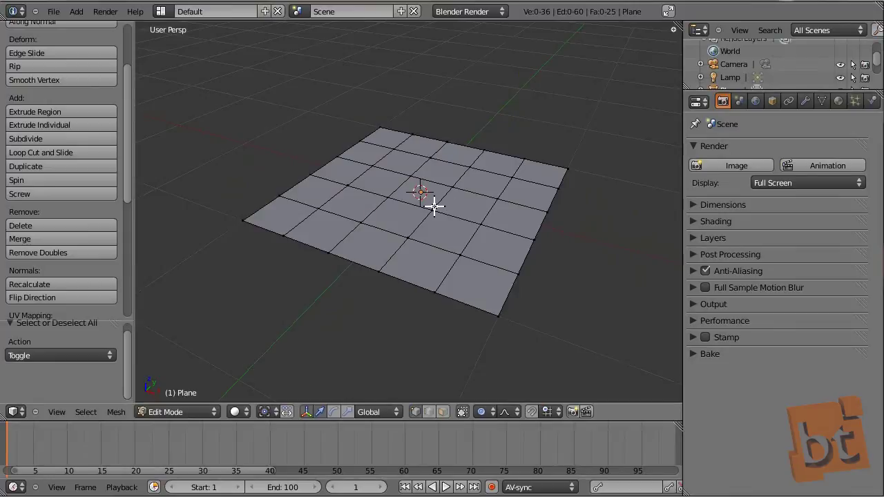
{"action": "right_click", "coordinate": [452, 183]}
{"action": "right_click", "coordinate": [455, 183], "text": "shift"}
{"action": "key", "text": "a"}
{"action": "key", "text": "a"}
{"action": "key", "text": "ctrl+Tab"}
{"action": "left_click", "coordinate": [422, 196]}
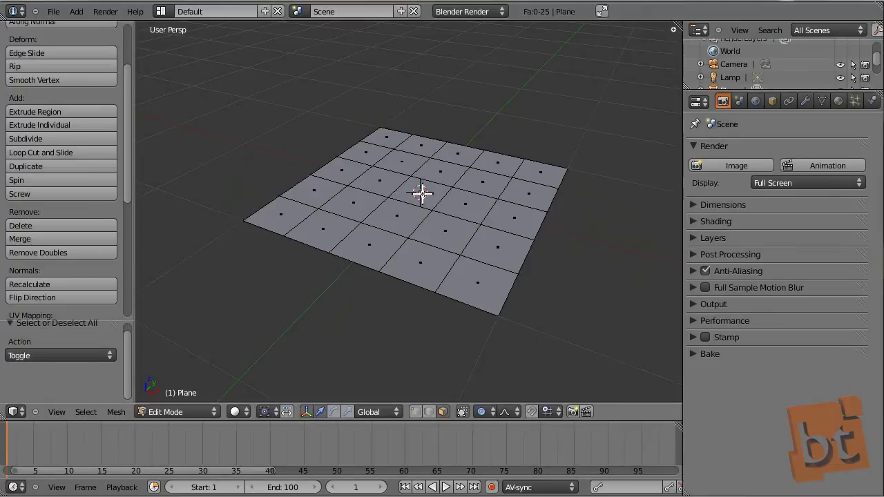
- Select the plane's centre face and extrude it a short distance upward
{"action": "right_click", "coordinate": [428, 188]}
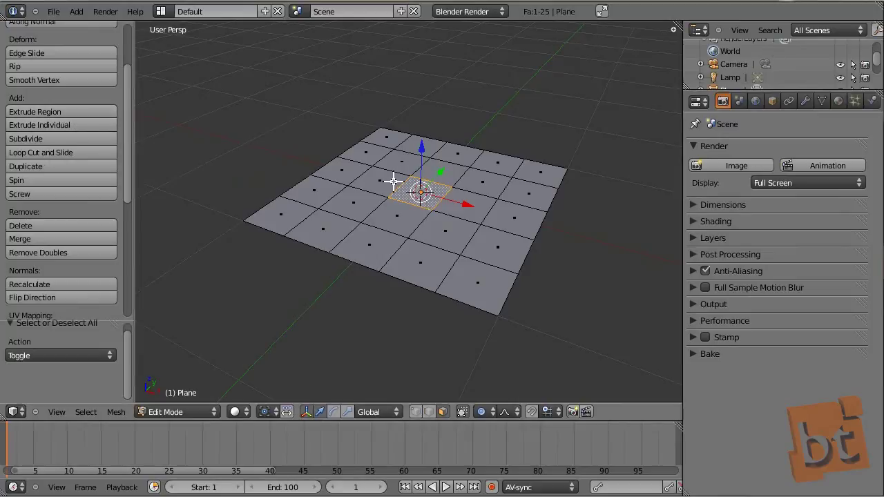
{"action": "key", "text": "e"}
{"action": "left_click", "coordinate": [475, 147]}
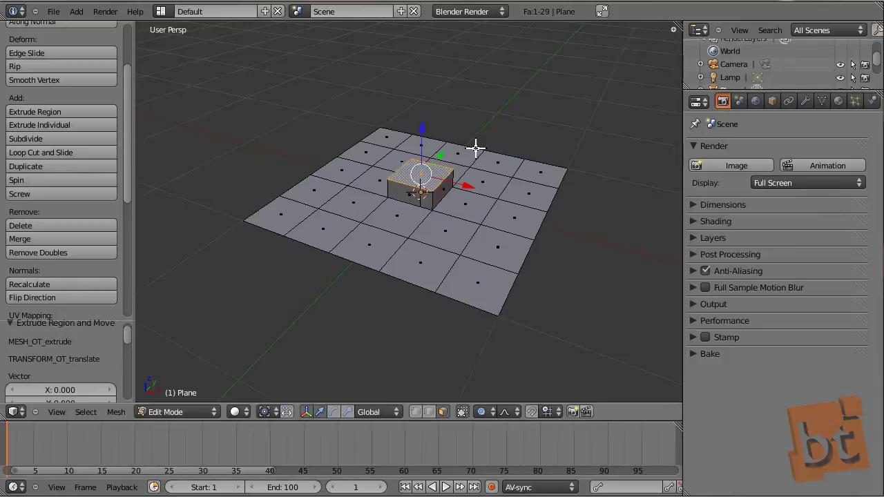
- Try scaling the raised face with proportional editing, cancel it, and disable proportional editing
{"action": "key", "text": "s"}
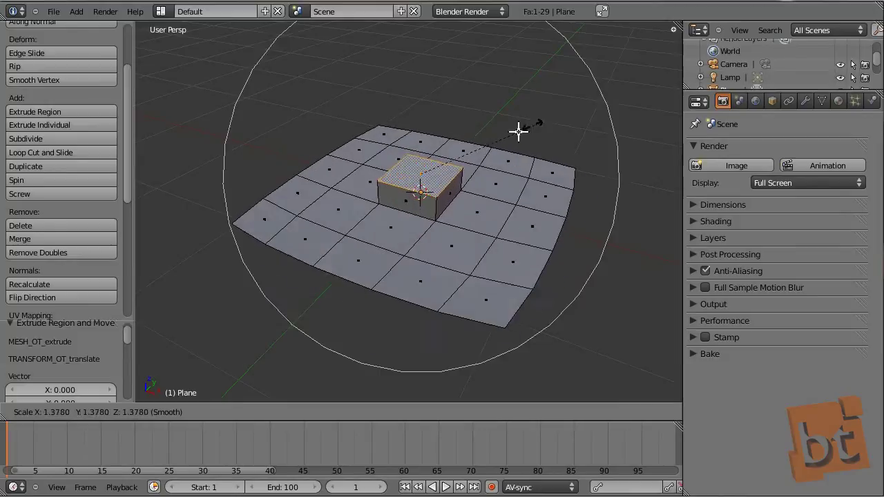
{"action": "right_click", "coordinate": [552, 133]}
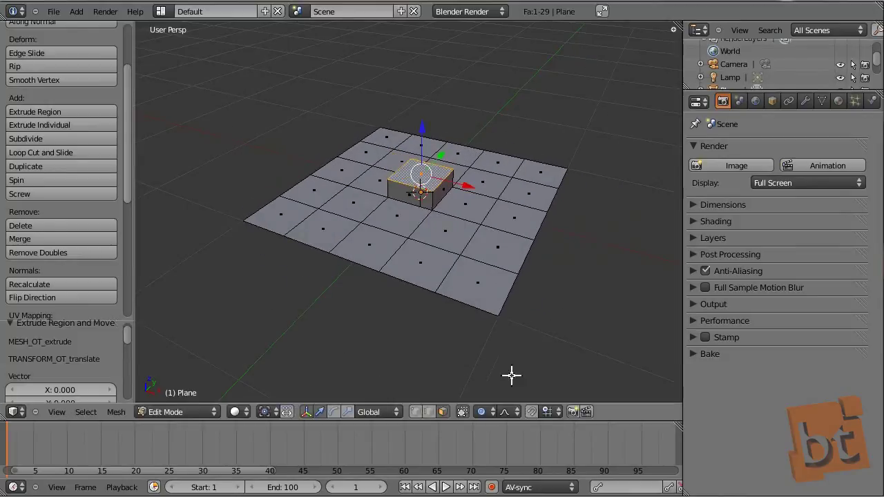
{"action": "left_click", "coordinate": [485, 411]}
{"action": "left_click", "coordinate": [499, 401]}
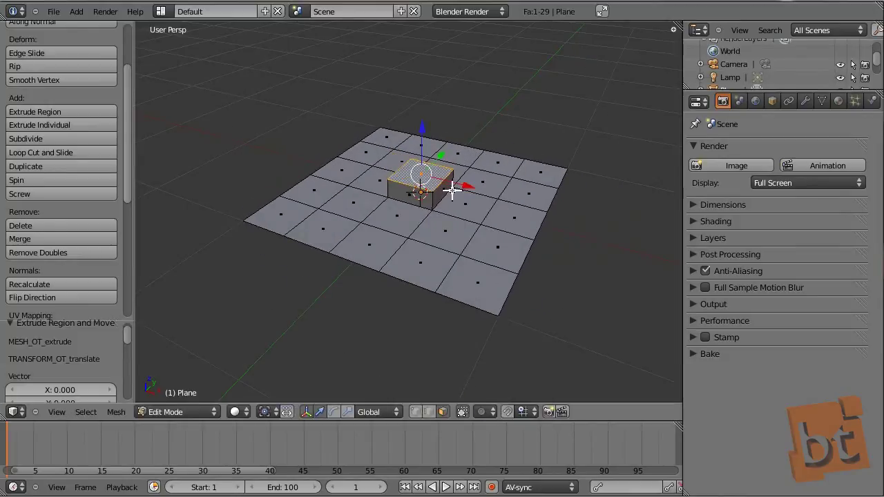
- Shrink the raised top face, extrude it upward, and scale the new top face larger to flare the shape
{"action": "key", "text": "s"}
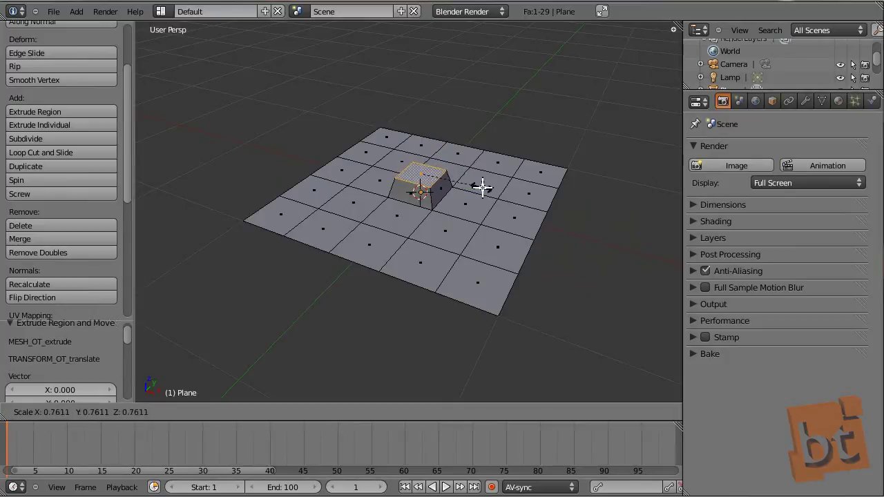
{"action": "left_click", "coordinate": [468, 187]}
{"action": "key", "text": "e"}
{"action": "left_click", "coordinate": [479, 181]}
{"action": "key", "text": "s"}
{"action": "left_click", "coordinate": [518, 207]}
- Extrude the top face upward, enlarge it by about 1.4, and extrude it again by about 23 cm
{"action": "key", "text": "e"}
{"action": "left_click", "coordinate": [517, 174]}
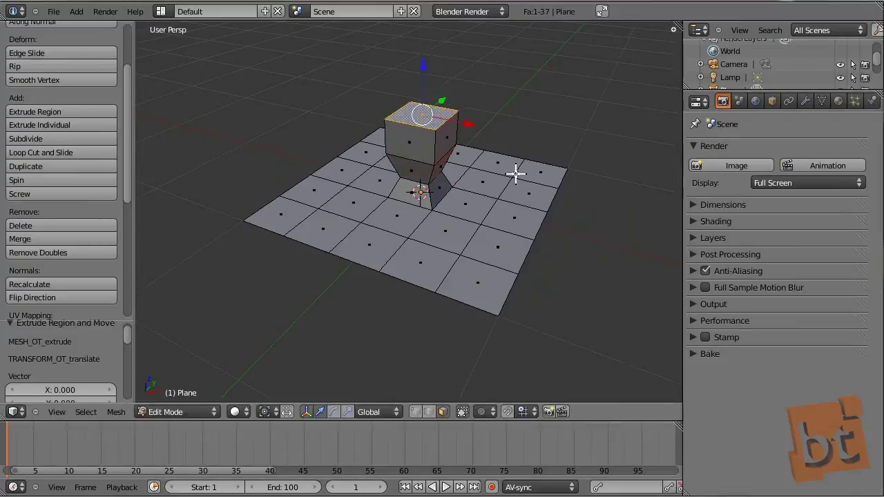
{"action": "key", "text": "s"}
{"action": "left_click", "coordinate": [550, 201]}
{"action": "key", "text": "e"}
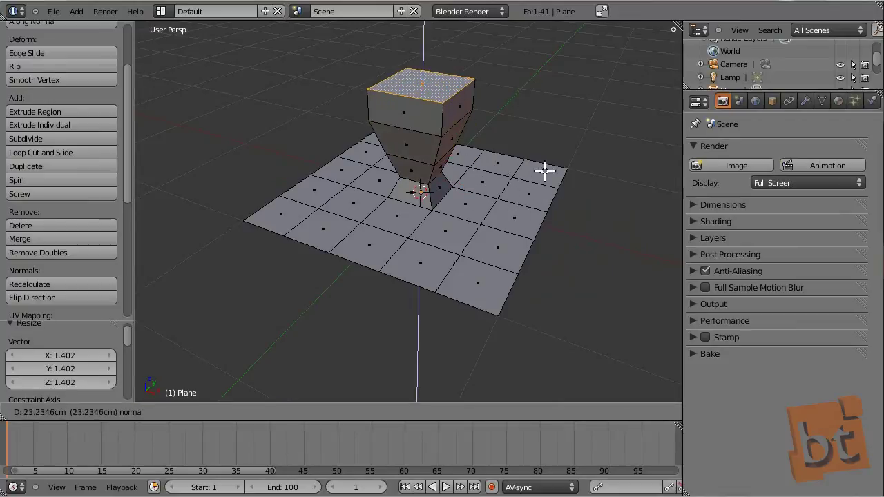
{"action": "left_click", "coordinate": [544, 169]}
- Extrude the top face upward twice, scaling it to about 0.73 and then 0.47 to round off the bulb
{"action": "key", "text": "e"}
{"action": "left_click", "coordinate": [541, 145]}
{"action": "key", "text": "s"}
{"action": "left_click", "coordinate": [509, 120]}
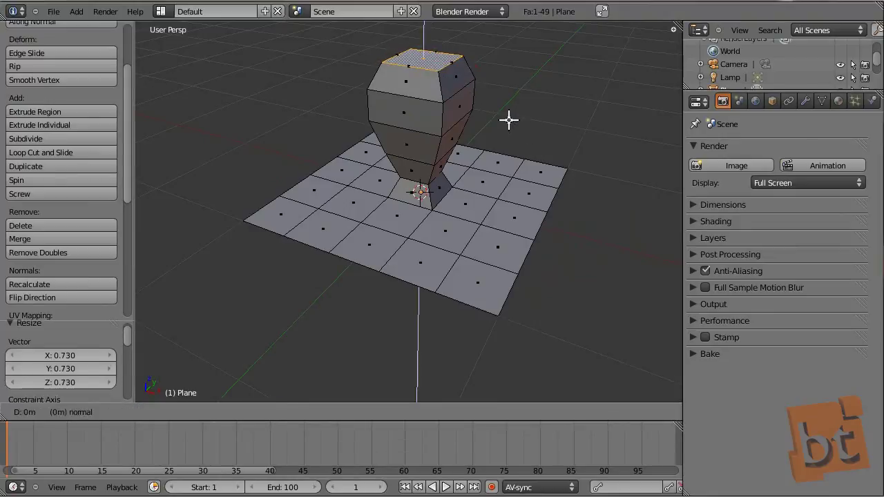
{"action": "key", "text": "e"}
{"action": "left_click", "coordinate": [505, 104]}
{"action": "key", "text": "s"}
{"action": "left_click", "coordinate": [455, 80]}
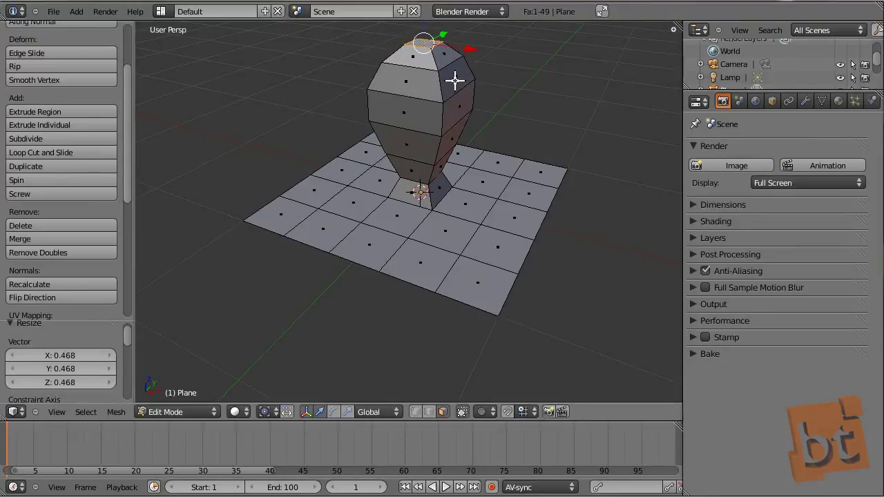
- Select the row of five faces along the plane's positive X border
{"action": "middle_click_drag", "start_coordinate": [458, 142], "coordinate": [450, 158]}
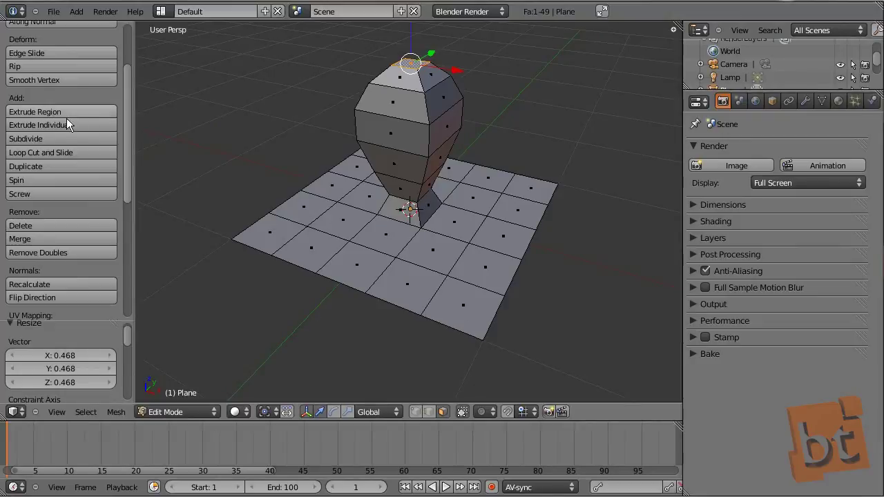
{"action": "right_click", "coordinate": [460, 305]}
{"action": "right_click", "coordinate": [491, 263], "text": "shift"}
{"action": "right_click", "coordinate": [517, 222], "text": "shift"}
{"action": "right_click", "coordinate": [505, 230], "text": "shift"}
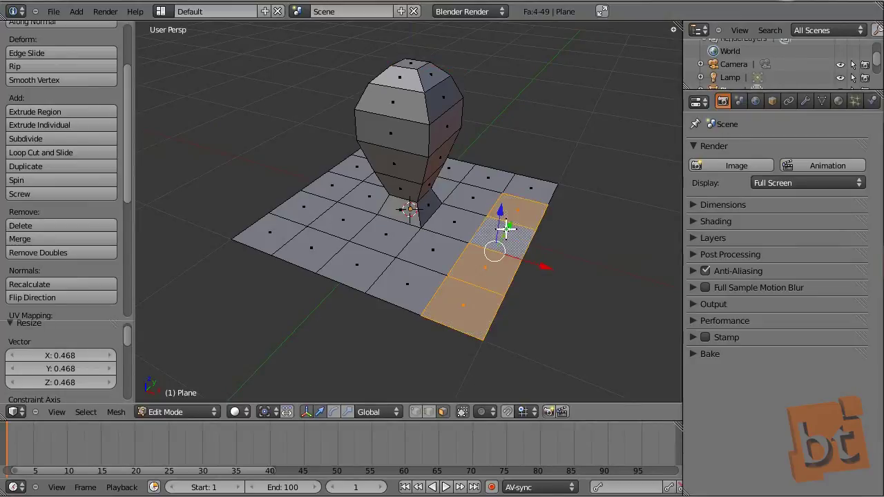
{"action": "right_click", "coordinate": [534, 183], "text": "shift"}
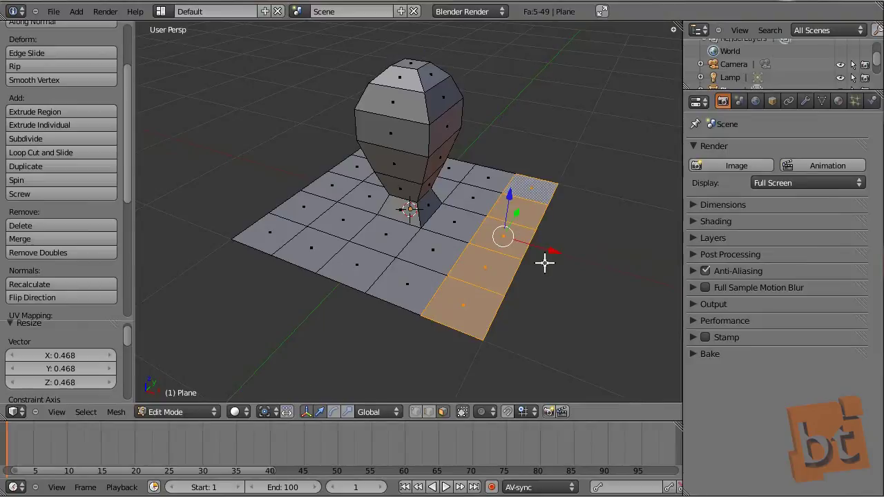
- Extrude the five border faces upward as one region, try moving the nearest top face, and undo the extrusion
{"action": "key", "text": "e"}
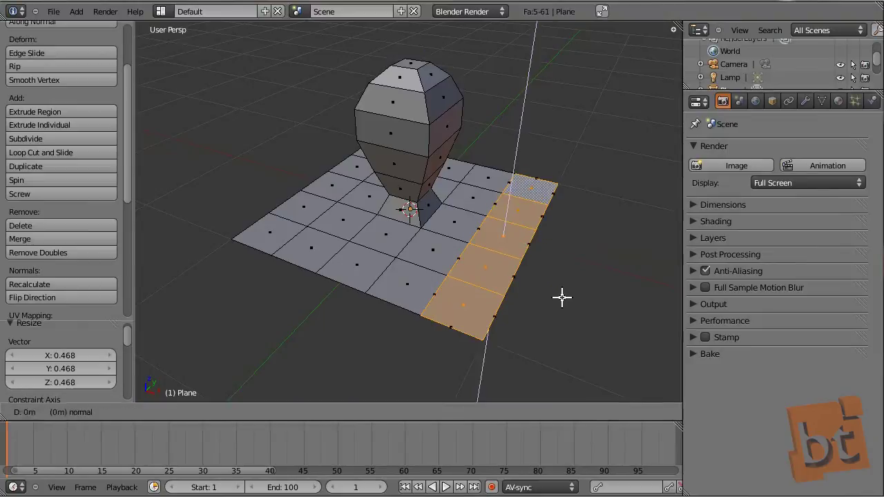
{"action": "left_click", "coordinate": [561, 221]}
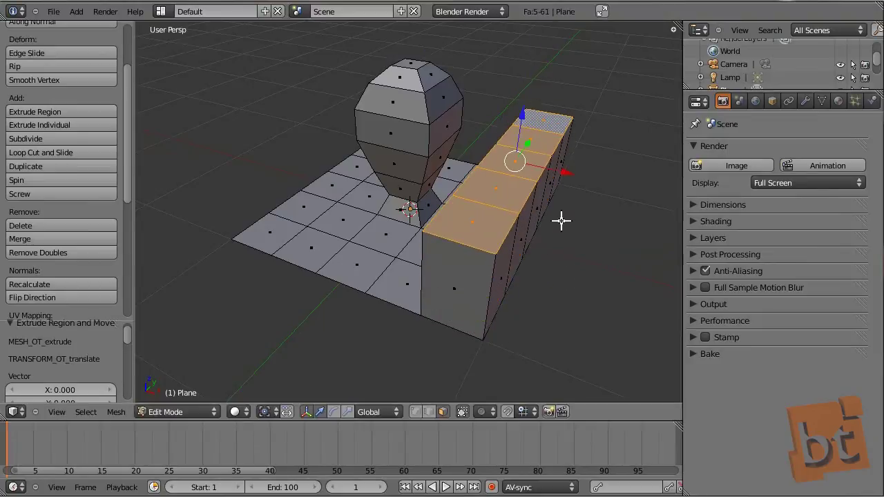
{"action": "right_click", "coordinate": [466, 212]}
{"action": "key", "text": "g"}
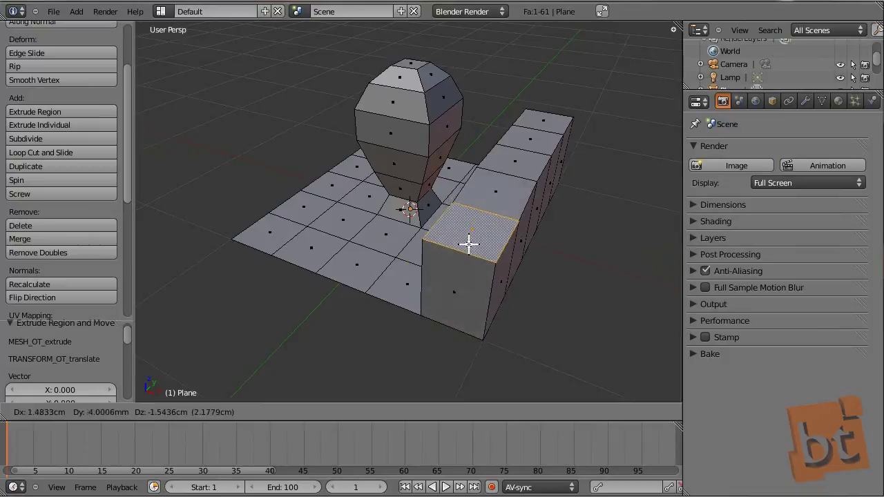
{"action": "key", "text": "Escape"}
{"action": "key", "text": "ctrl+z"}
{"action": "key", "text": "ctrl+z"}
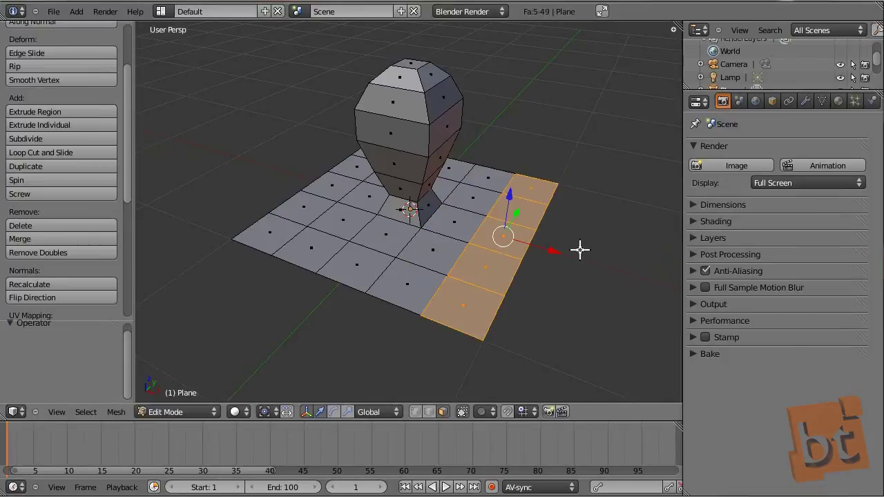
- Extrude the five border faces upward as individual faces with an offset of about -0.589
{"action": "key", "text": "alt+e"}
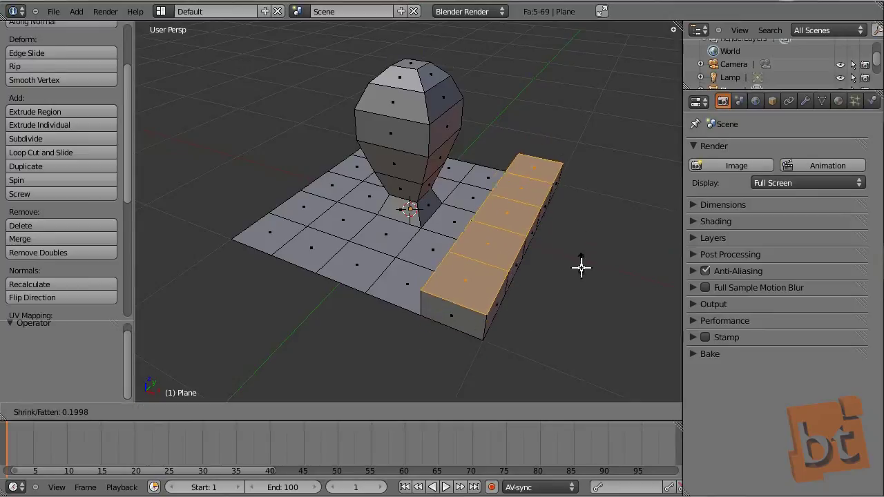
{"action": "left_click", "coordinate": [581, 289]}
- Try moving the nearest raised top face independently of its neighbours, and undo the move
{"action": "right_click", "coordinate": [475, 235]}
{"action": "key", "text": "g"}
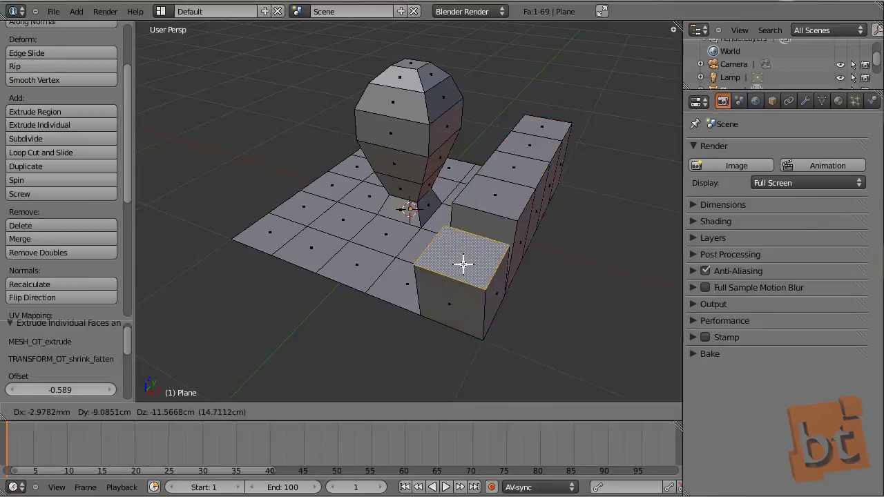
{"action": "left_click", "coordinate": [453, 276]}
{"action": "key", "text": "ctrl+z"}
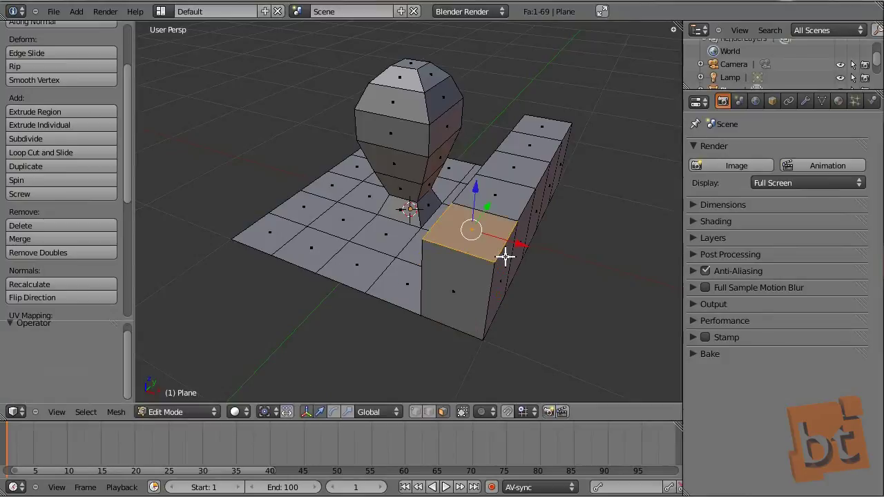
- Extend the selection to all five raised top faces and set the pivot point to Individual Origins
{"action": "middle_click_drag", "start_coordinate": [523, 241], "coordinate": [522, 221]}
{"action": "right_click", "coordinate": [523, 219], "text": "shift"}
{"action": "right_click", "coordinate": [578, 178], "text": "shift"}
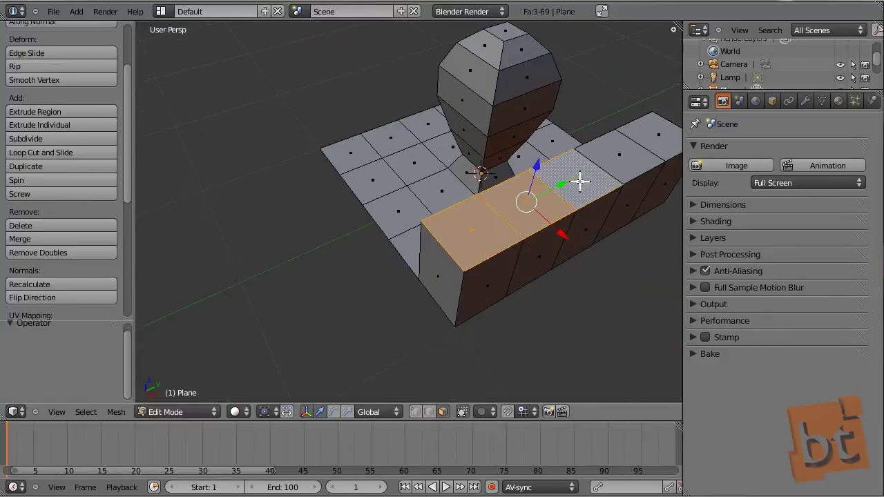
{"action": "right_click", "coordinate": [642, 145], "text": "shift"}
{"action": "right_click", "coordinate": [659, 138], "text": "shift"}
{"action": "middle_click_drag", "start_coordinate": [660, 138], "coordinate": [543, 228]}
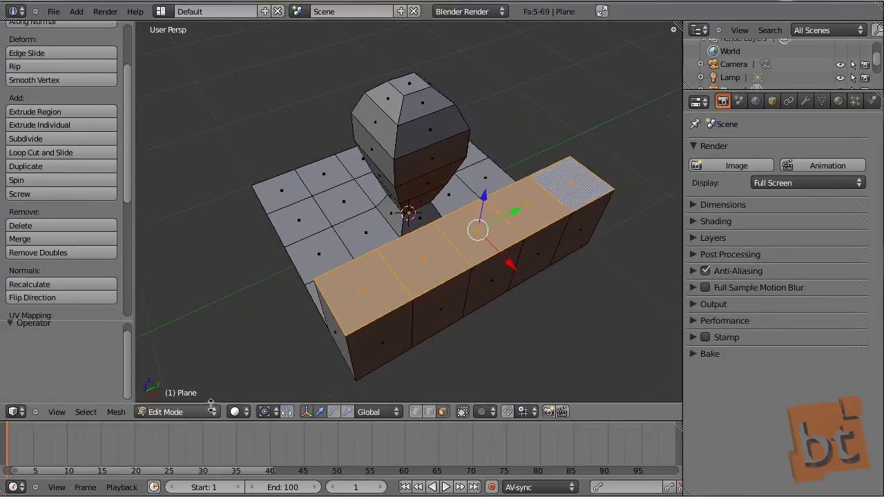
{"action": "left_click", "coordinate": [270, 412]}
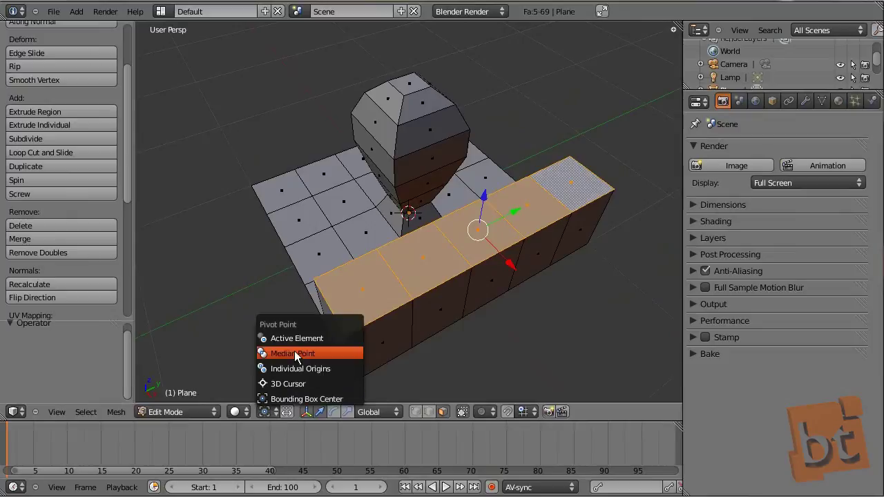
{"action": "left_click", "coordinate": [302, 368]}
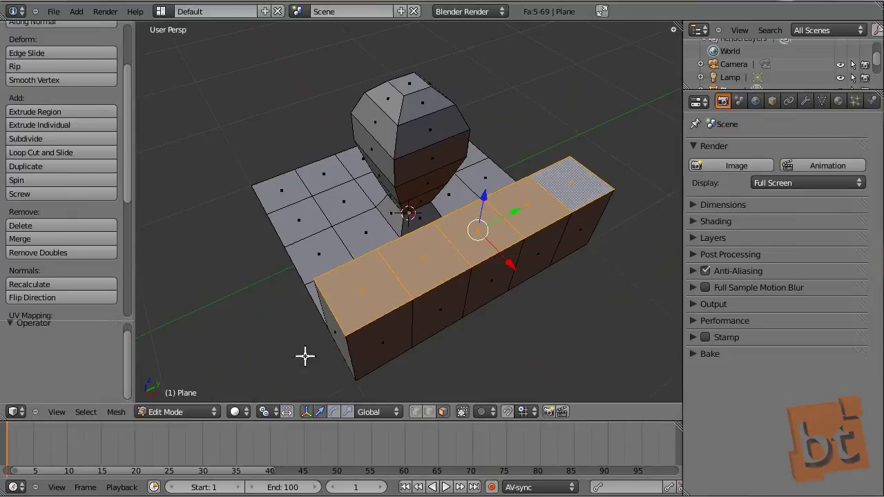
- Scale the five raised top faces to 0.424 about their individual origins and lower them 0.268 along Z
{"action": "key", "text": "s"}
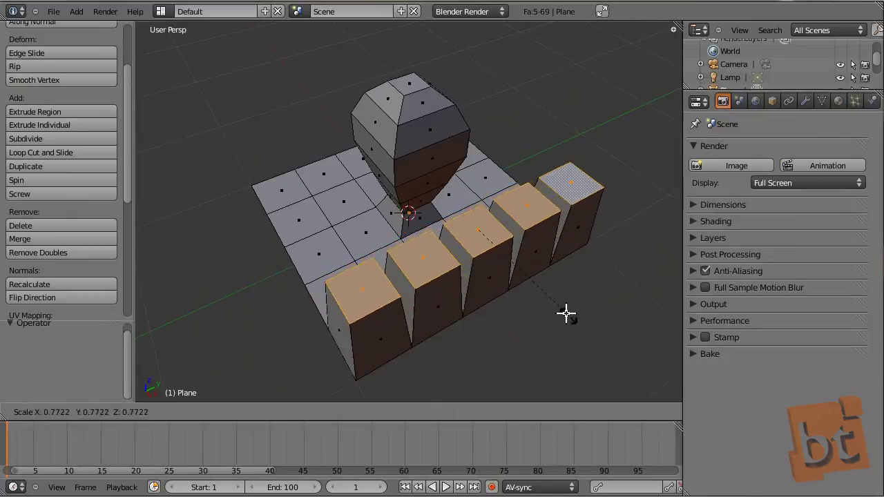
{"action": "left_click", "coordinate": [523, 280]}
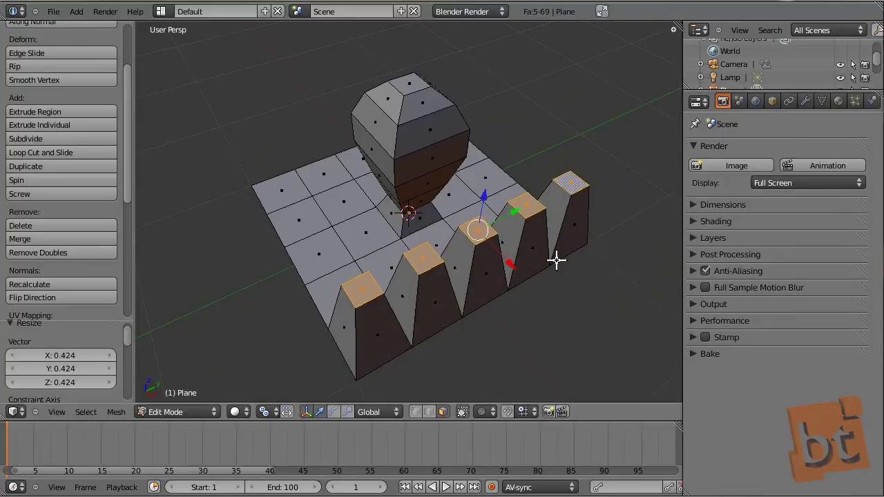
{"action": "key", "text": "g"}
{"action": "key", "text": "z"}
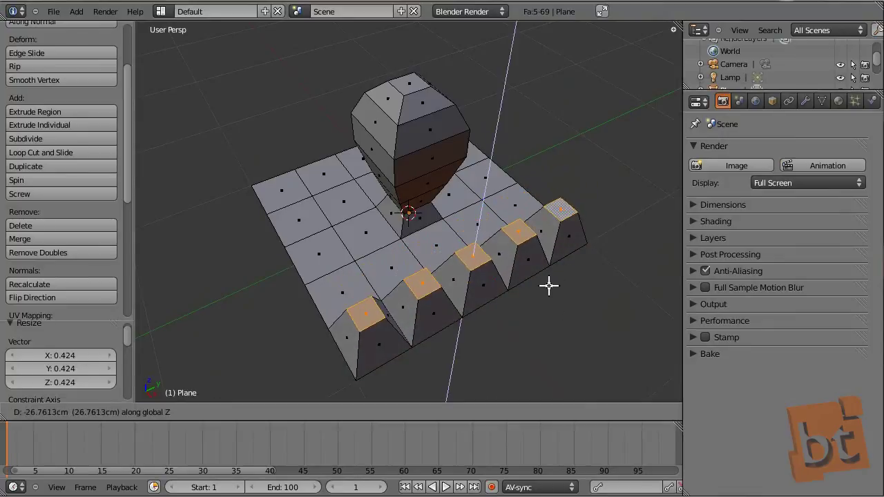
{"action": "left_click", "coordinate": [548, 295]}
- Select the eleven flat border faces on the remaining three sides and extrude them upward as individual faces with an offset of about -0.311
{"action": "middle_click_drag", "start_coordinate": [438, 311], "coordinate": [587, 241]}
{"action": "left_click", "coordinate": [537, 294]}
{"action": "left_click", "coordinate": [361, 331], "text": "ctrl"}
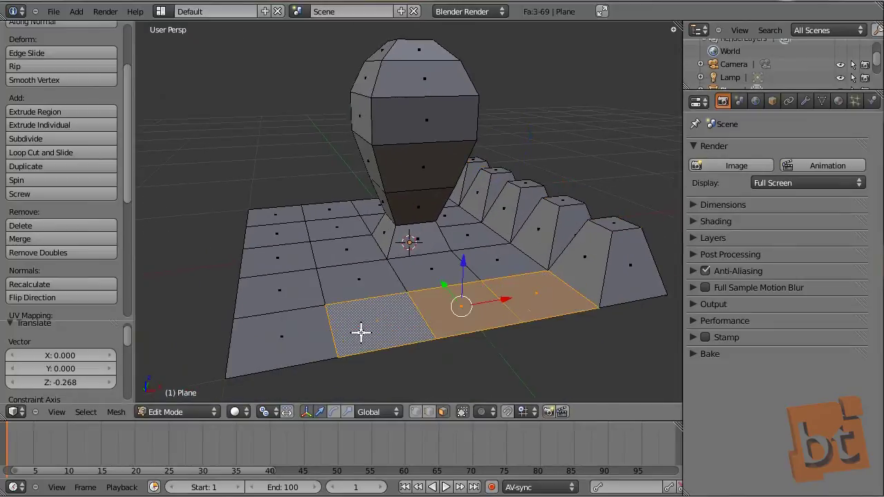
{"action": "left_click", "coordinate": [286, 300], "text": "ctrl"}
{"action": "left_click", "coordinate": [275, 250], "text": "ctrl"}
{"action": "left_click", "coordinate": [279, 206], "text": "ctrl"}
{"action": "left_click", "coordinate": [359, 203], "text": "ctrl"}
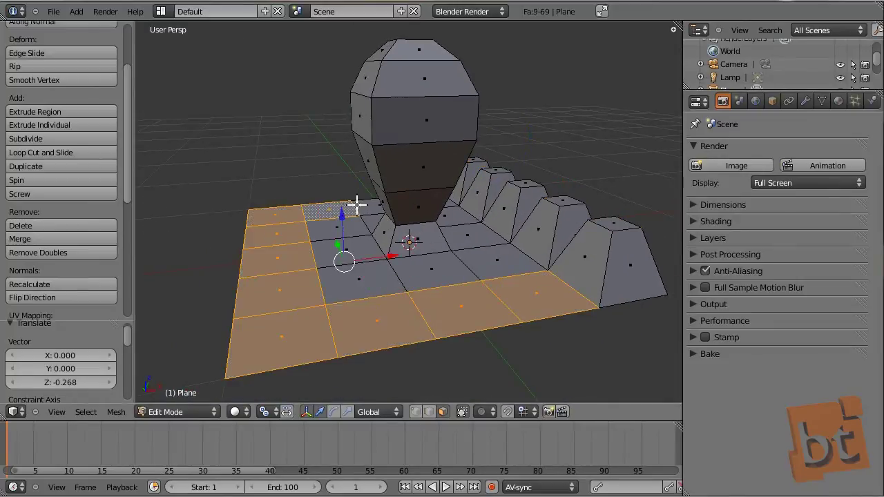
{"action": "middle_click_drag", "start_coordinate": [262, 245], "coordinate": [400, 273]}
{"action": "left_click", "coordinate": [268, 201], "text": "ctrl"}
{"action": "middle_click_drag", "start_coordinate": [339, 241], "coordinate": [502, 308]}
{"action": "key", "text": "e"}
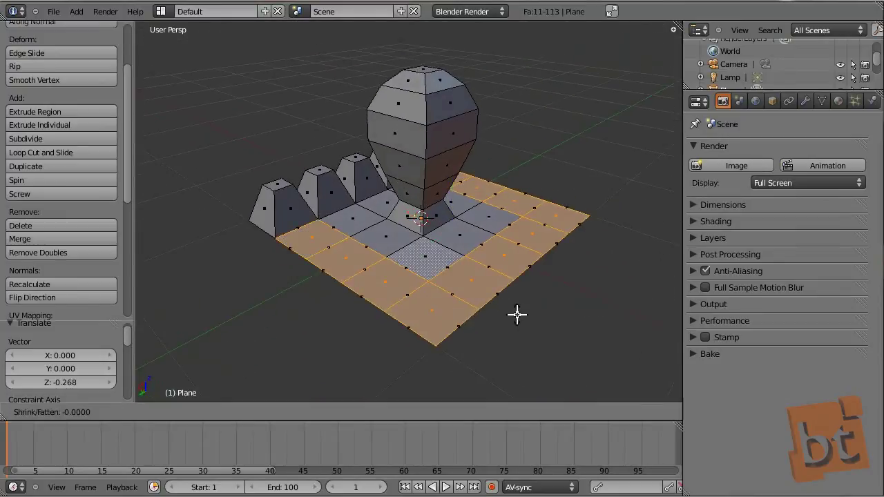
{"action": "left_click", "coordinate": [526, 334]}
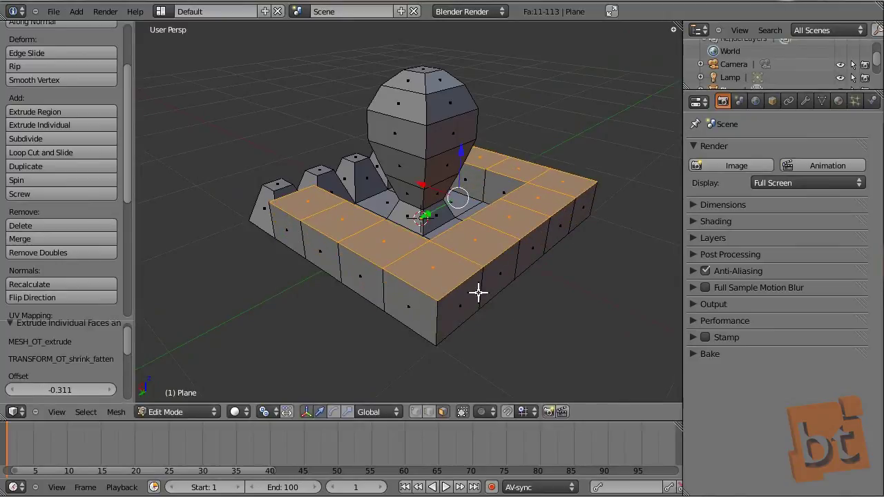
- Scale the raised top face beside the tapered corner block to 0.482 and turn off the 3D manipulator
{"action": "middle_click_drag", "start_coordinate": [479, 302], "coordinate": [553, 303]}
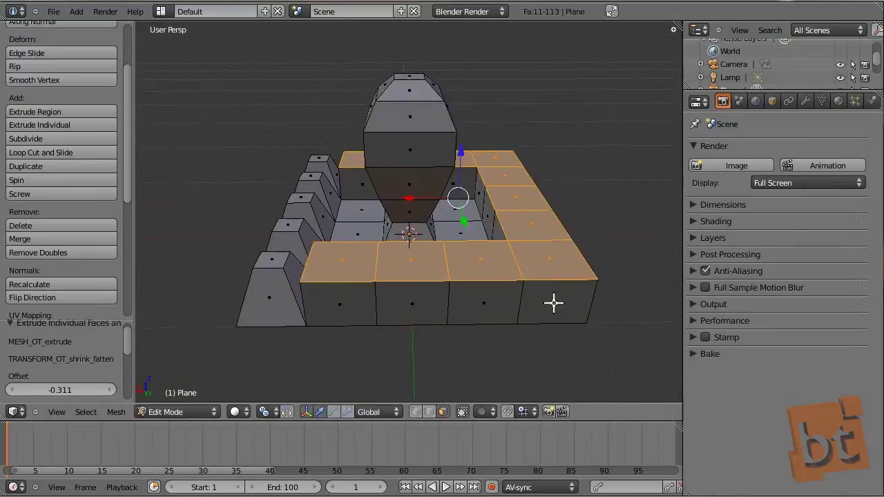
{"action": "right_click", "coordinate": [336, 263]}
{"action": "key", "text": "s"}
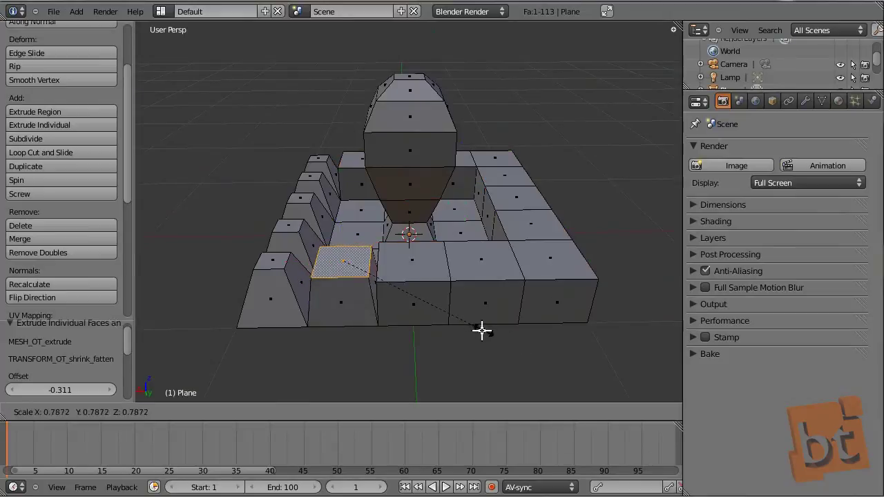
{"action": "left_click", "coordinate": [423, 312]}
{"action": "left_click_drag", "start_coordinate": [127, 104], "coordinate": [132, 245]}
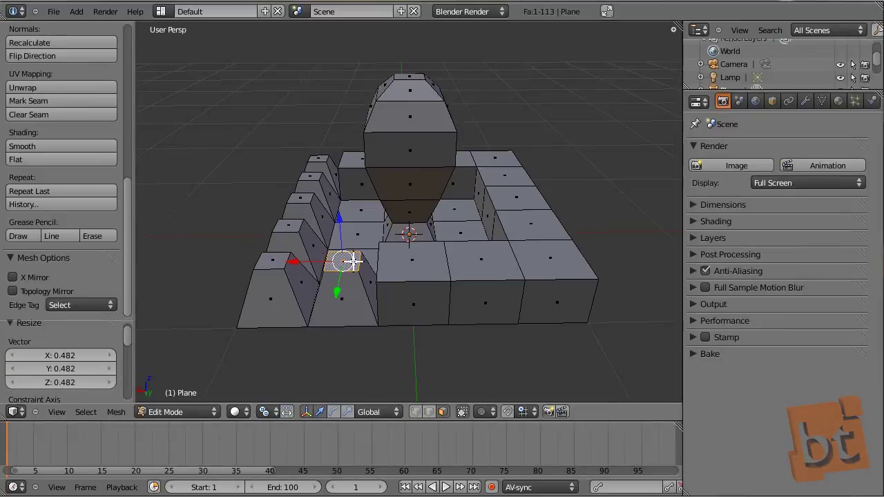
{"action": "left_click", "coordinate": [306, 412]}
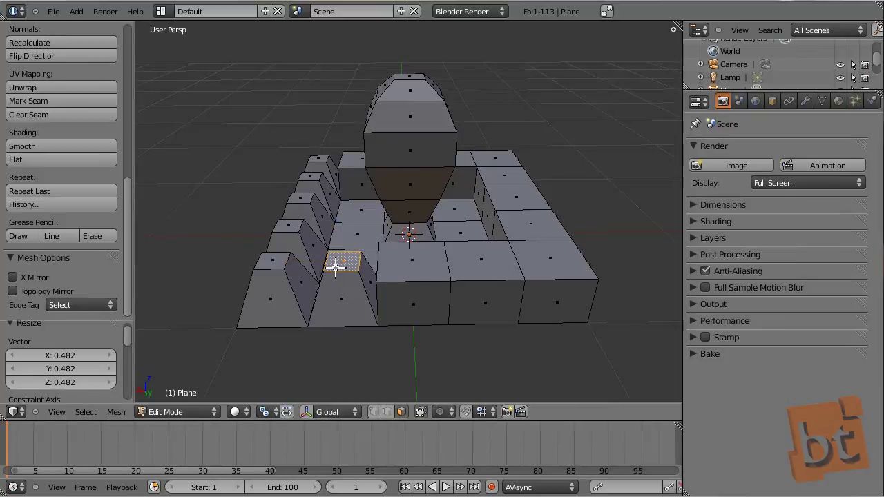
- Repeat the last scaling on each of the three remaining top faces in the same row, one face at a time
{"action": "right_click", "coordinate": [413, 258]}
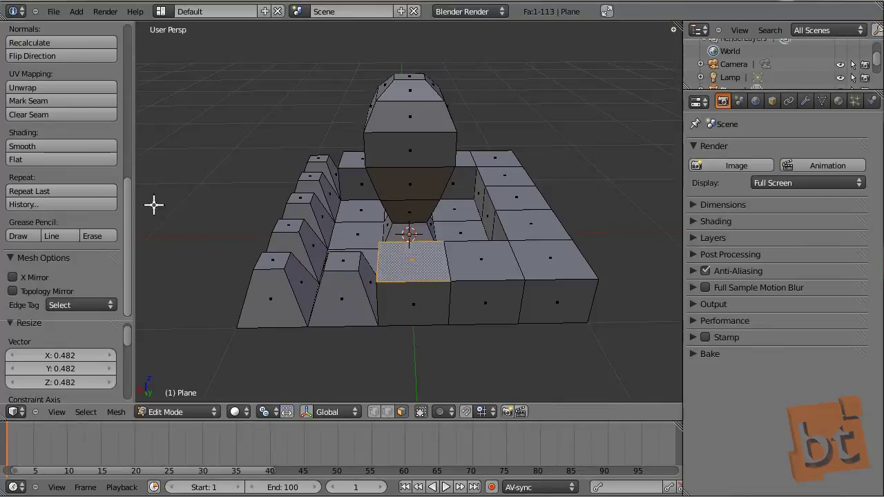
{"action": "left_click", "coordinate": [67, 192]}
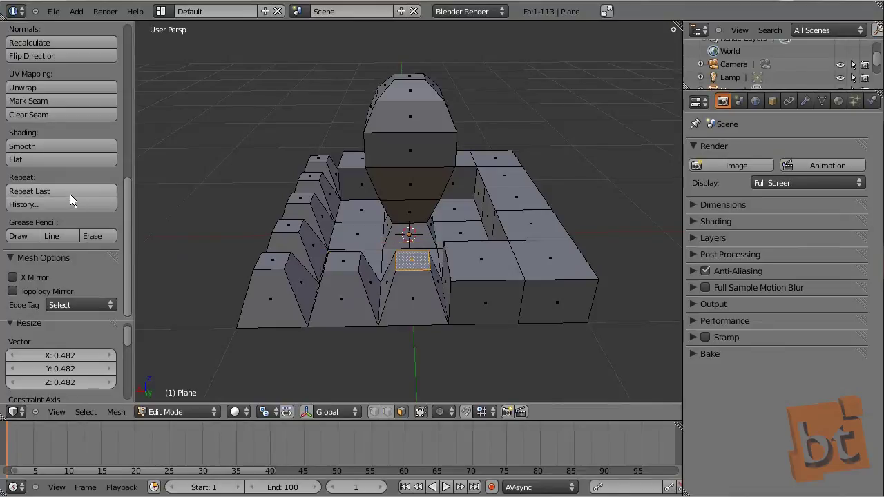
{"action": "right_click", "coordinate": [473, 254]}
{"action": "left_click", "coordinate": [62, 190]}
{"action": "right_click", "coordinate": [549, 263]}
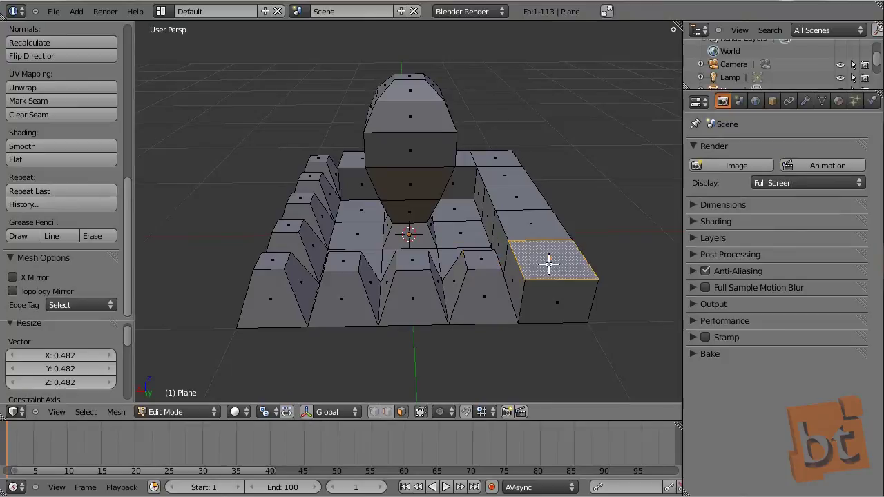
{"action": "left_click", "coordinate": [55, 187]}
- Select the next three raised top faces along the adjoining side together and repeat the last scaling on them
{"action": "right_click", "coordinate": [533, 227]}
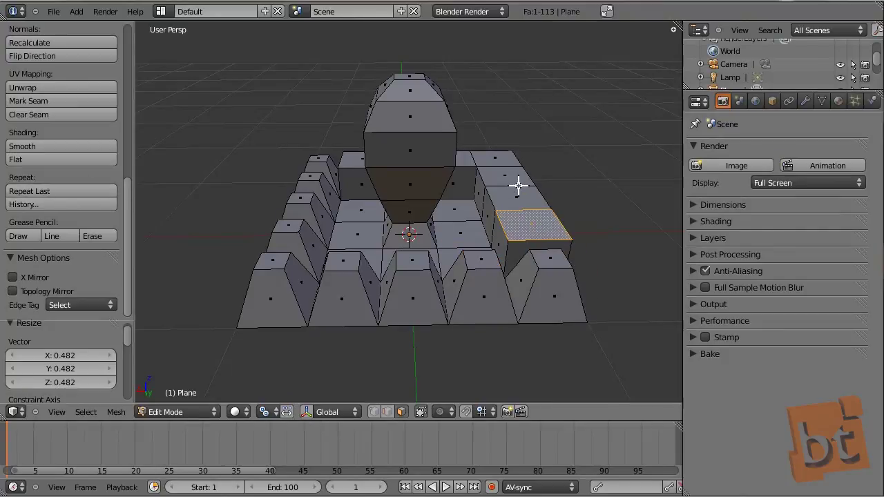
{"action": "right_click", "coordinate": [517, 183], "text": "shift"}
{"action": "right_click", "coordinate": [517, 200], "text": "shift"}
{"action": "left_click", "coordinate": [49, 191]}
- Select the four remaining untapered top faces, repeat the last scaling on them, and deselect everything
{"action": "middle_click_drag", "start_coordinate": [476, 207], "coordinate": [429, 253]}
{"action": "right_click", "coordinate": [457, 285]}
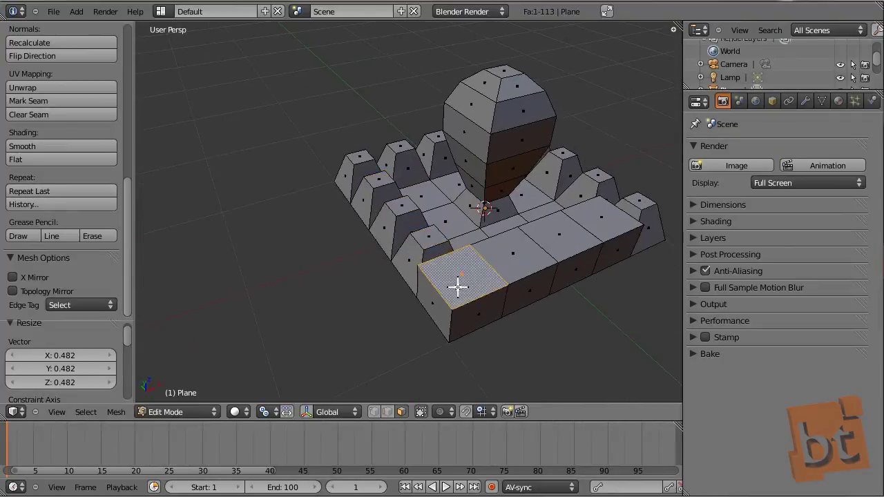
{"action": "right_click", "coordinate": [529, 253], "text": "shift"}
{"action": "right_click", "coordinate": [560, 235], "text": "shift"}
{"action": "right_click", "coordinate": [596, 217], "text": "shift"}
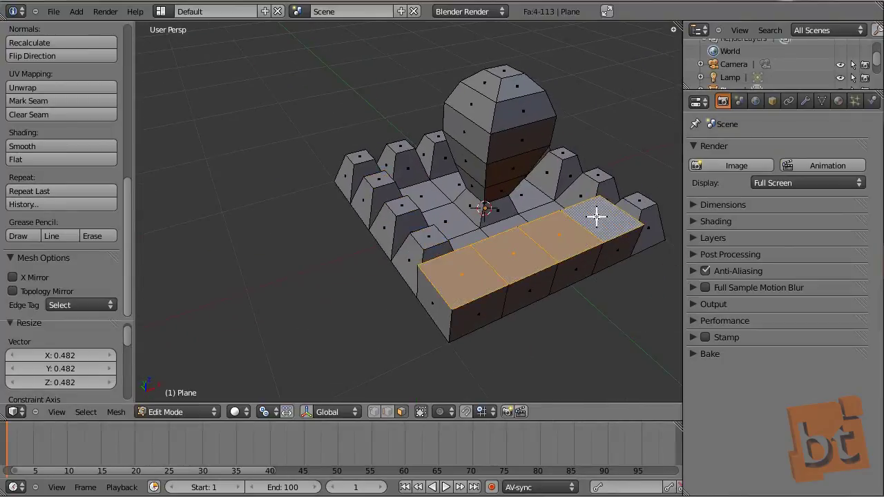
{"action": "key", "text": "shift+r"}
{"action": "middle_click_drag", "start_coordinate": [598, 215], "coordinate": [470, 335]}
{"action": "key", "text": "a"}
- Extrude the top face of the nearest corner block upward along its normal
{"action": "middle_click_drag", "start_coordinate": [495, 253], "coordinate": [515, 271]}
{"action": "right_click", "coordinate": [536, 259]}
{"action": "key", "text": "e"}
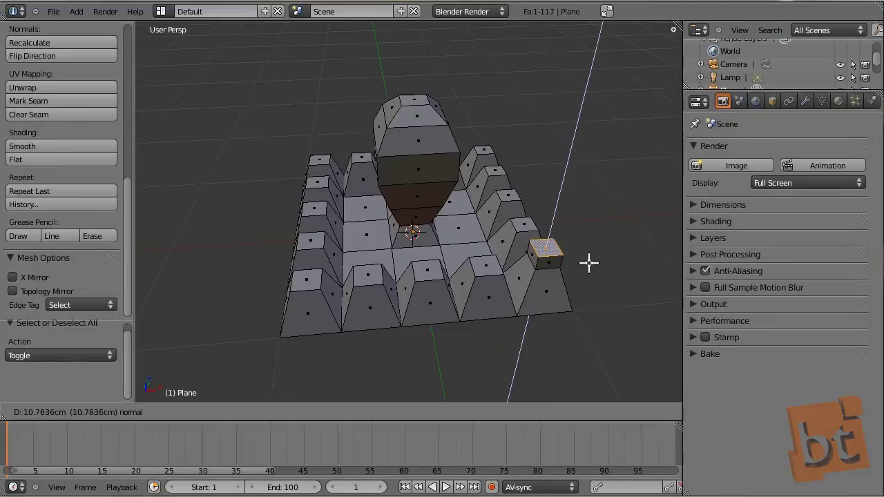
{"action": "left_click", "coordinate": [590, 250]}
- Select the nine tapered tops running from beside the extruded corner block along two sides and just around the far corner
{"action": "right_click", "coordinate": [486, 265]}
{"action": "right_click", "coordinate": [427, 270], "text": "shift"}
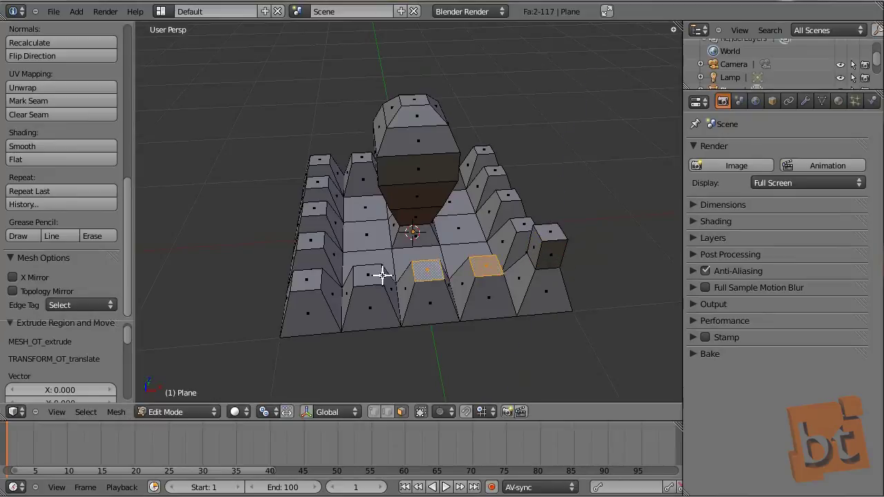
{"action": "right_click", "coordinate": [367, 275], "text": "shift"}
{"action": "right_click", "coordinate": [318, 279], "text": "shift"}
{"action": "right_click", "coordinate": [311, 240], "text": "shift"}
{"action": "right_click", "coordinate": [314, 205], "text": "shift"}
{"action": "right_click", "coordinate": [314, 178], "text": "shift"}
{"action": "right_click", "coordinate": [320, 159], "text": "shift"}
{"action": "right_click", "coordinate": [360, 159], "text": "shift"}
- Add the remaining tapered tops except the already extruded corner, extrude all of them upward together, and deselect everything
{"action": "middle_click_drag", "start_coordinate": [547, 204], "coordinate": [371, 252]}
{"action": "right_click", "coordinate": [288, 371], "text": "shift"}
{"action": "right_click", "coordinate": [369, 369], "text": "shift"}
{"action": "right_click", "coordinate": [452, 369], "text": "shift"}
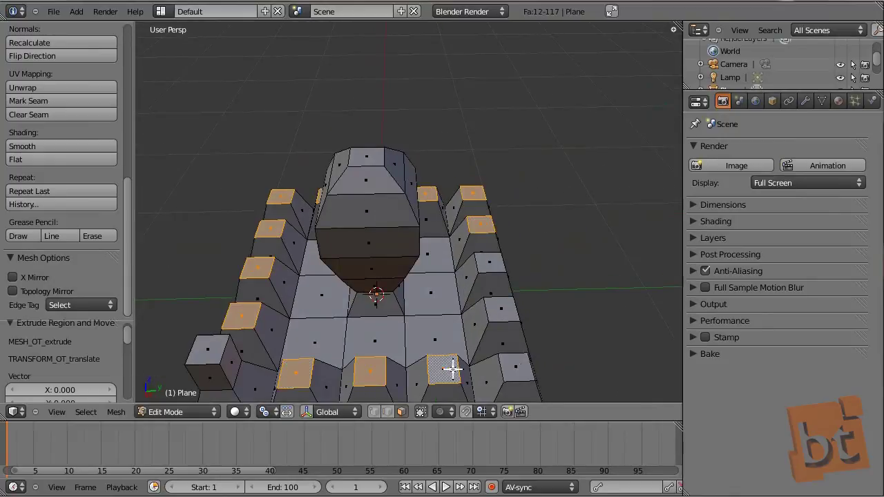
{"action": "right_click", "coordinate": [516, 366], "text": "shift"}
{"action": "right_click", "coordinate": [503, 288], "text": "shift"}
{"action": "right_click", "coordinate": [490, 275], "text": "shift"}
{"action": "middle_click_drag", "start_coordinate": [491, 274], "coordinate": [488, 255]}
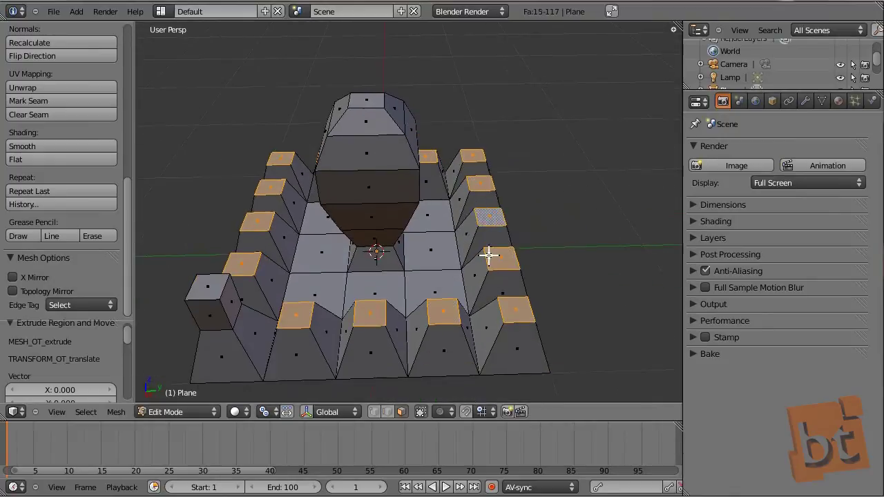
{"action": "scroll", "coordinate": [488, 255], "scroll_direction": "down", "scroll_amount": 2}
{"action": "key", "text": "e"}
{"action": "left_click", "coordinate": [499, 237]}
{"action": "middle_click_drag", "start_coordinate": [397, 289], "coordinate": [398, 250]}
{"action": "key", "text": "a"}
- Switch to edge selection and select the five outer base edges along the nearest side of the plane
{"action": "key", "text": "ctrl+Tab"}
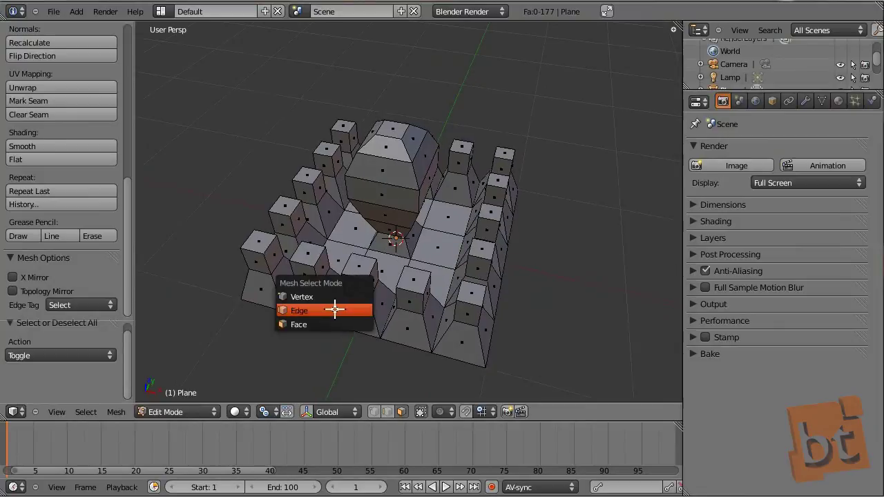
{"action": "left_click", "coordinate": [336, 310]}
{"action": "right_click", "coordinate": [258, 305]}
{"action": "right_click", "coordinate": [327, 322], "text": "shift"}
{"action": "right_click", "coordinate": [359, 332], "text": "shift"}
{"action": "right_click", "coordinate": [413, 354], "text": "shift"}
{"action": "right_click", "coordinate": [449, 355], "text": "shift"}
- Extrude the five selected base edges outward by -2 m along the global Y axis
{"action": "middle_click_drag", "start_coordinate": [450, 355], "coordinate": [517, 266]}
{"action": "scroll", "coordinate": [483, 247], "scroll_direction": "down", "scroll_amount": 3}
{"action": "key", "text": "e"}
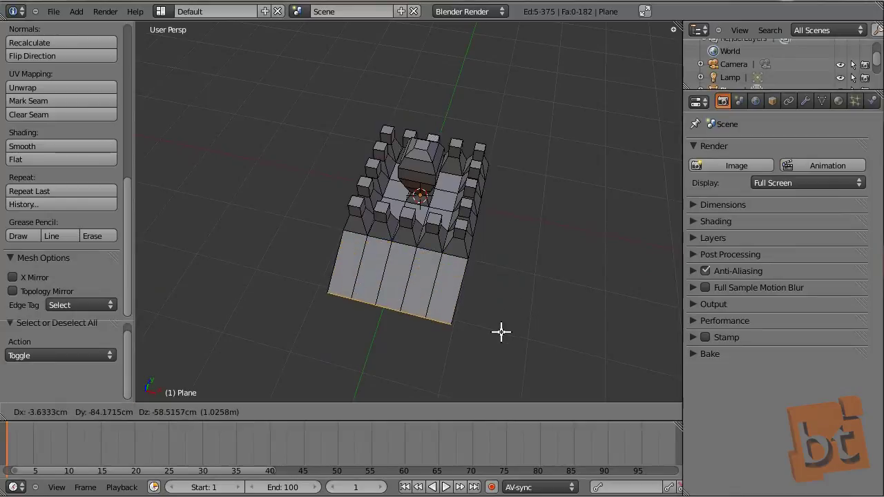
{"action": "key", "text": "y"}
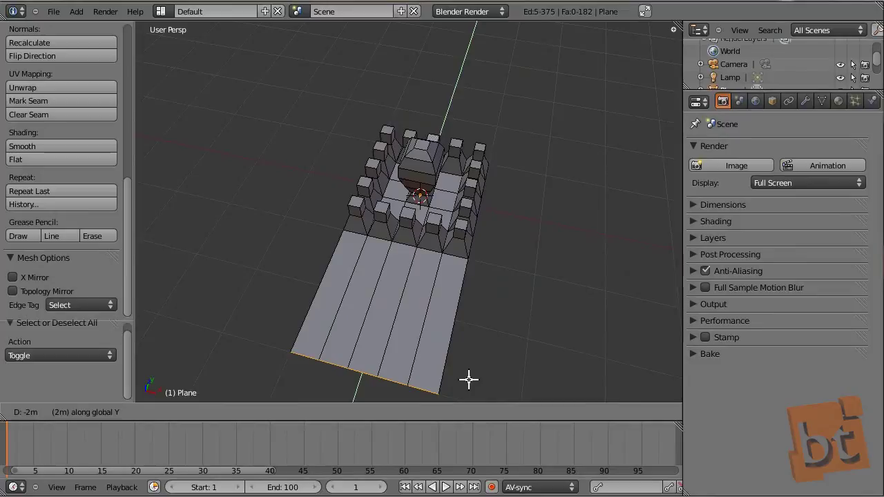
{"action": "left_click", "coordinate": [461, 375]}
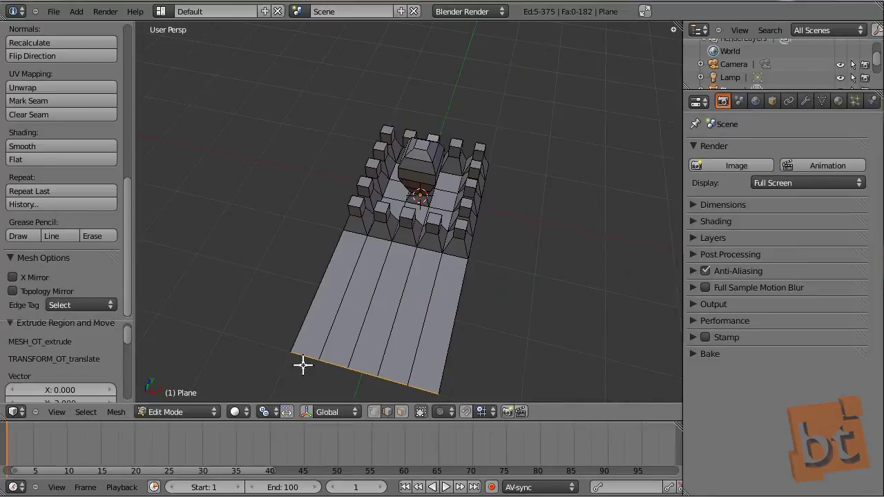
- Try adding a single loop cut with edge slide across the five extended faces, and undo it
{"action": "middle_click_drag", "start_coordinate": [397, 264], "coordinate": [294, 225]}
{"action": "scroll", "coordinate": [66, 47], "scroll_direction": "up", "scroll_amount": 8}
{"action": "scroll", "coordinate": [65, 47], "scroll_direction": "up", "scroll_amount": 5}
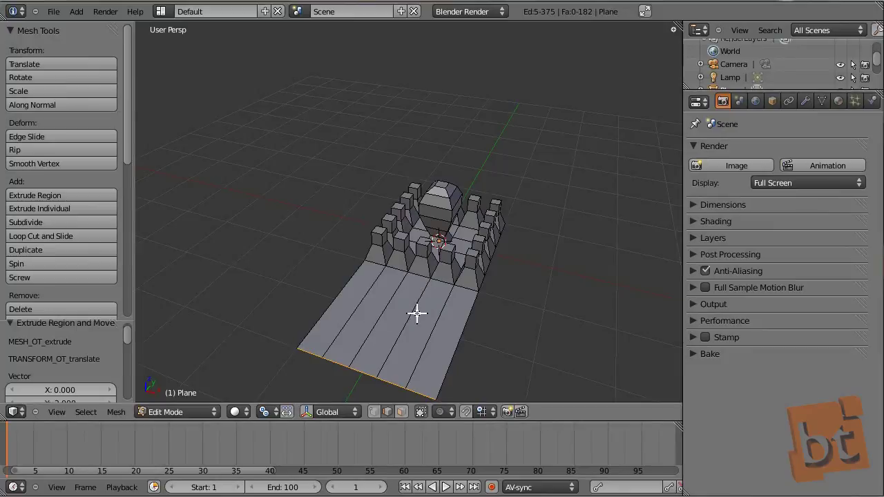
{"action": "key", "text": "ctrl+r"}
{"action": "left_click", "coordinate": [404, 323]}
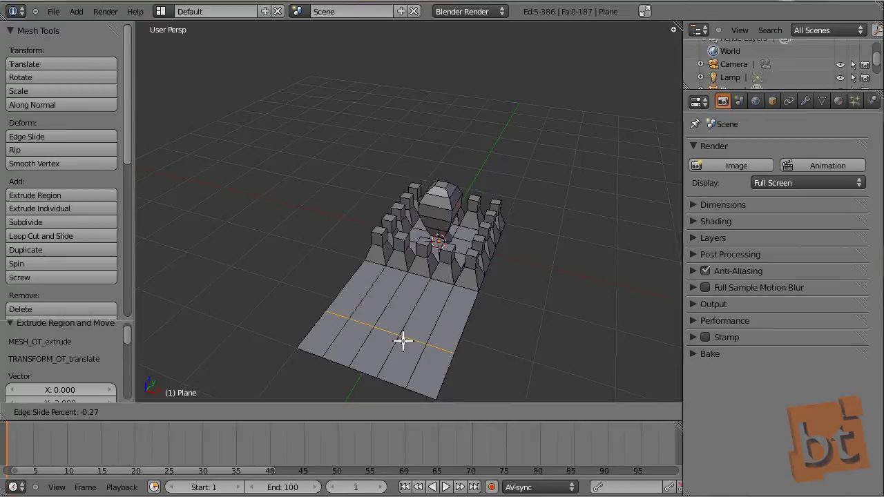
{"action": "left_click", "coordinate": [403, 340]}
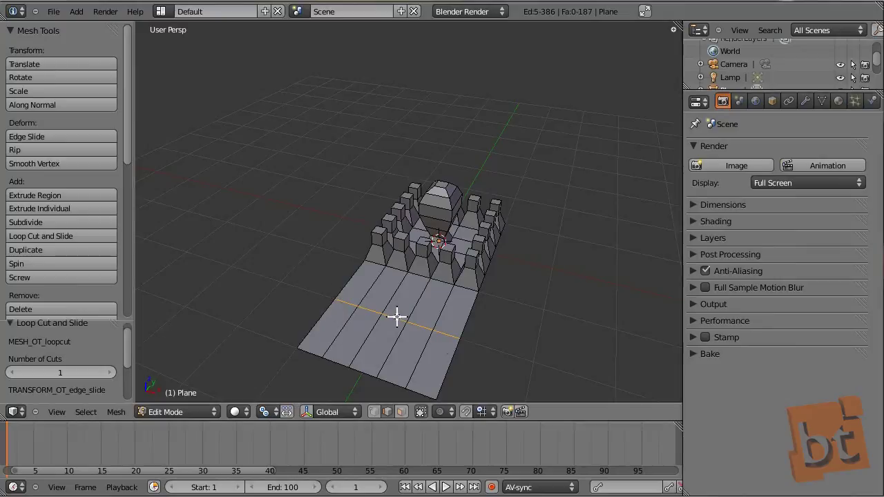
{"action": "key", "text": "ctrl+z"}
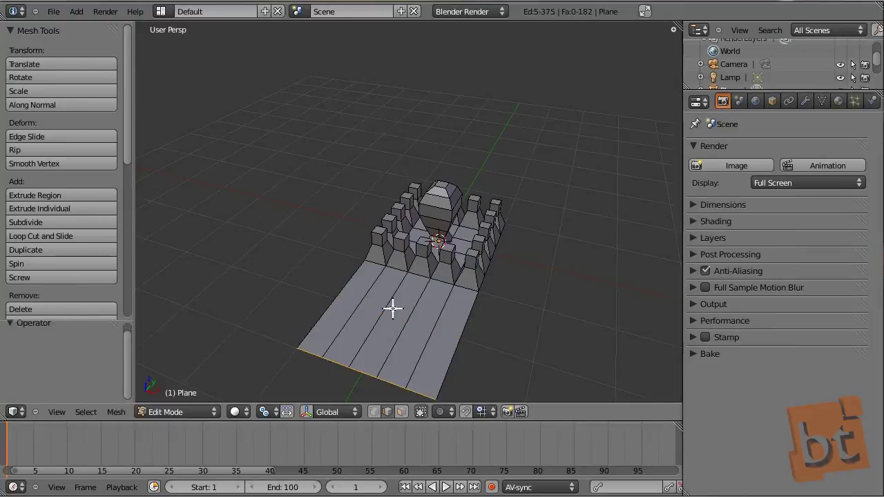
- Try a single centred loop cut across the extended faces by cancelling its edge slide, and undo the cut
{"action": "key", "text": "ctrl+r"}
{"action": "left_click", "coordinate": [398, 310]}
{"action": "right_click", "coordinate": [398, 311]}
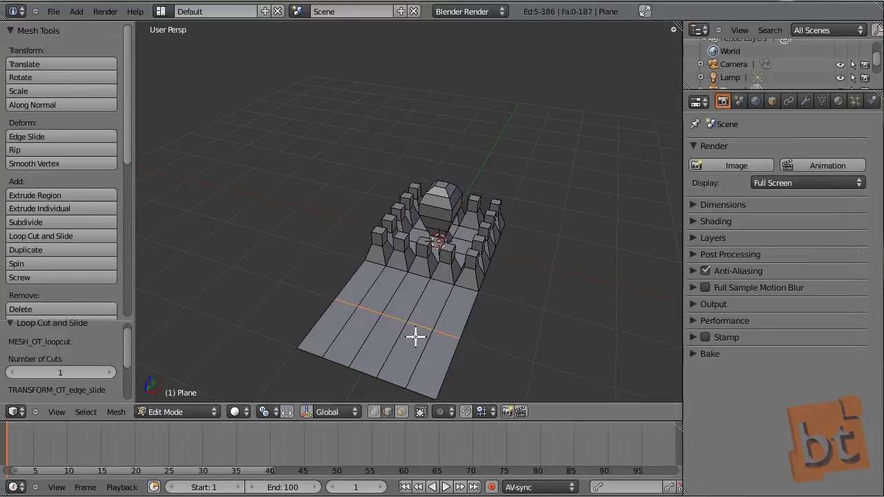
{"action": "key", "text": "ctrl+z"}
- Add four evenly spaced loop cuts across the five extended faces
{"action": "key", "text": "ctrl+r"}
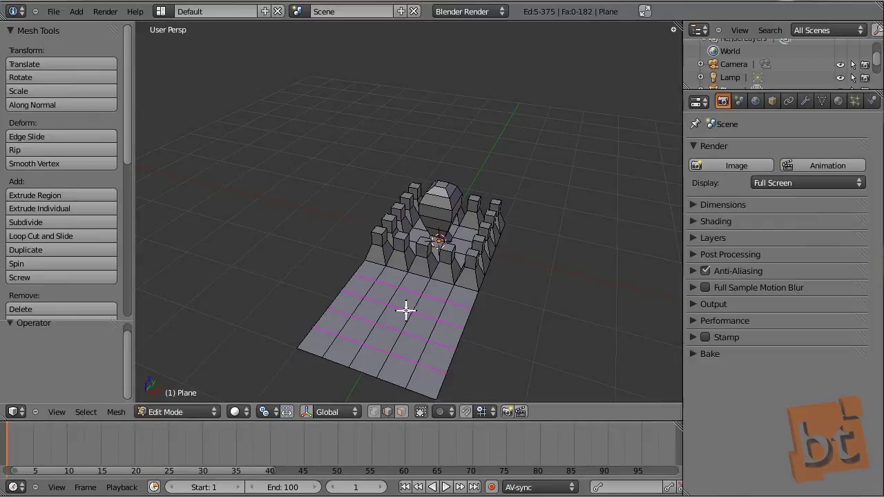
{"action": "left_click", "coordinate": [406, 311]}
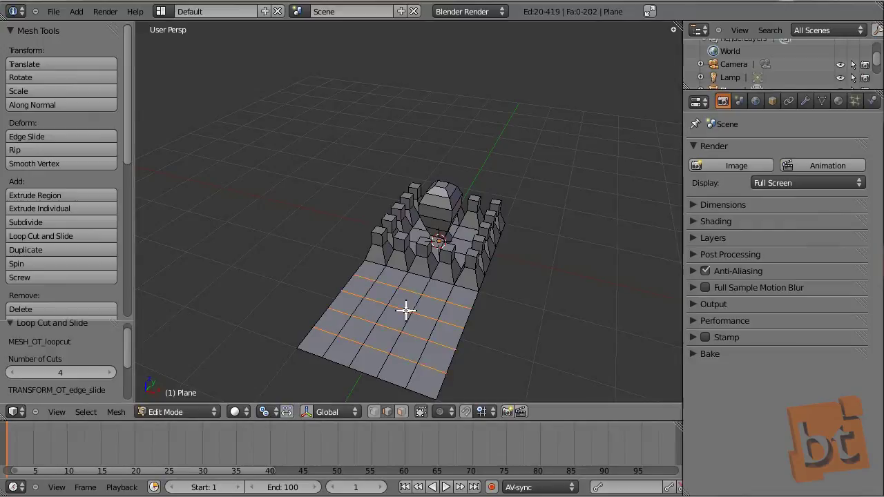
{"action": "mouse_move", "coordinate": [469, 299]}
{"action": "middle_mouse_down"}
{"action": "mouse_move", "coordinate": [455, 315]}
{"action": "mouse_move", "coordinate": [446, 284]}
{"action": "mouse_move", "coordinate": [473, 272]}
{"action": "mouse_move", "coordinate": [475, 290]}
{"action": "middle_mouse_up"}
{"action": "scroll", "coordinate": [446, 284], "scroll_direction": "up", "scroll_amount": 3}
- Switch to face selection and select the ten faces in the two outermost rows of the extended floor
{"action": "key", "text": "ctrl+Tab"}
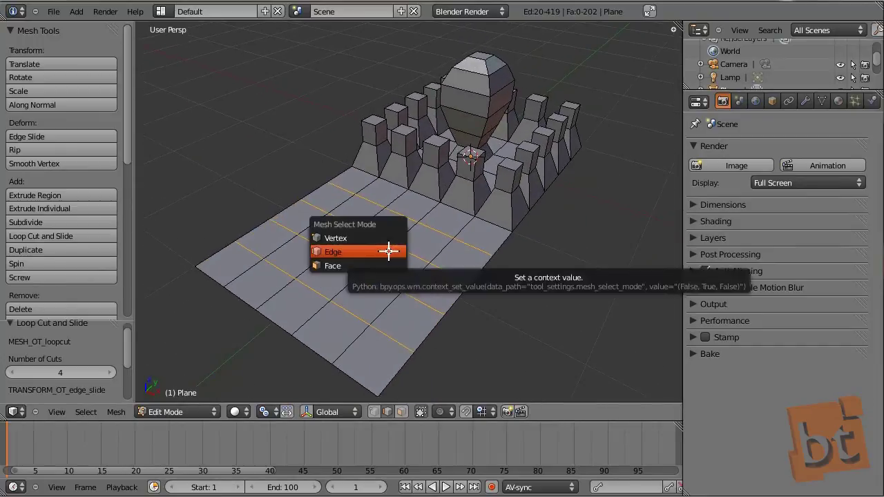
{"action": "left_click", "coordinate": [387, 266]}
{"action": "right_click", "coordinate": [378, 346]}
{"action": "right_click", "coordinate": [400, 316], "text": "shift"}
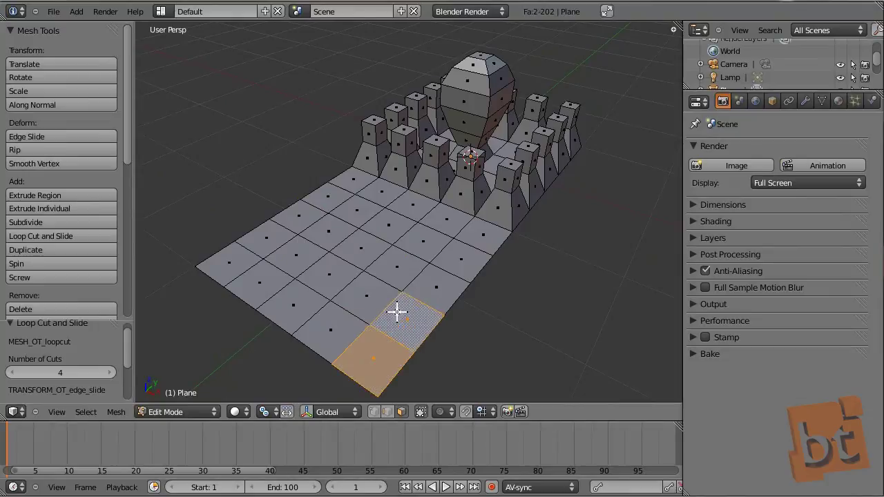
{"action": "right_click", "coordinate": [366, 296], "text": "shift"}
{"action": "right_click", "coordinate": [338, 327], "text": "shift"}
{"action": "right_click", "coordinate": [294, 305], "text": "shift"}
{"action": "right_click", "coordinate": [330, 274], "text": "shift"}
{"action": "right_click", "coordinate": [286, 268], "text": "shift"}
{"action": "right_click", "coordinate": [261, 283], "text": "shift"}
{"action": "right_click", "coordinate": [230, 264], "text": "shift"}
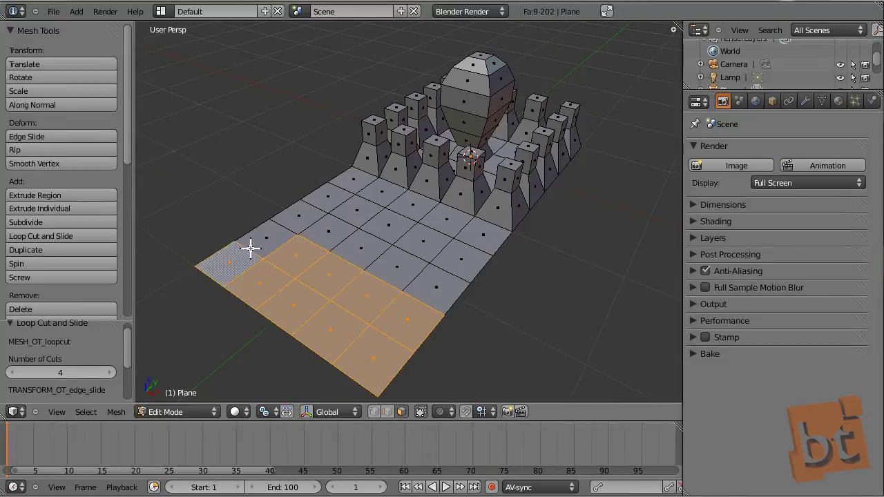
{"action": "right_click", "coordinate": [268, 240], "text": "shift"}
- Try a freehand Exact knife cut across the ten selected faces, and undo it
{"action": "middle_click_drag", "start_coordinate": [411, 298], "coordinate": [465, 310]}
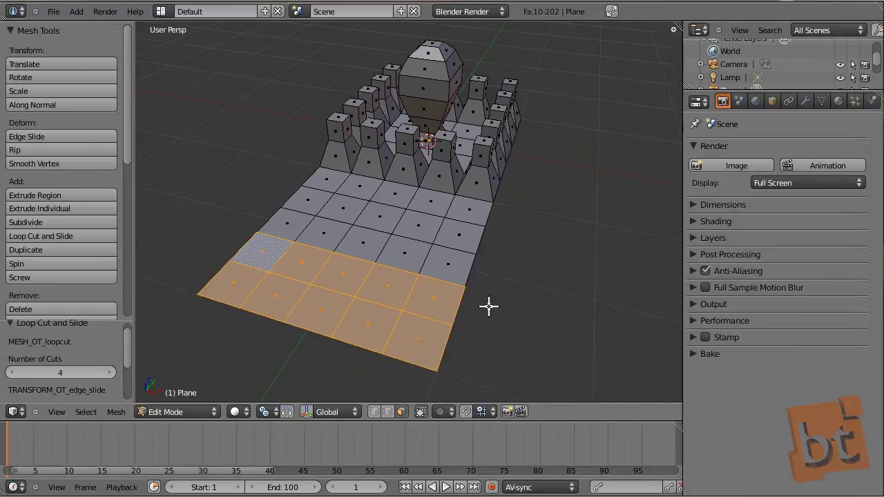
{"action": "key", "text": "k"}
{"action": "mouse_move", "coordinate": [499, 308]}
{"action": "left_mouse_down"}
{"action": "mouse_move", "coordinate": [394, 288]}
{"action": "mouse_move", "coordinate": [367, 319]}
{"action": "mouse_move", "coordinate": [326, 316]}
{"action": "mouse_move", "coordinate": [207, 270]}
{"action": "left_mouse_up"}
{"action": "key", "text": "Return"}
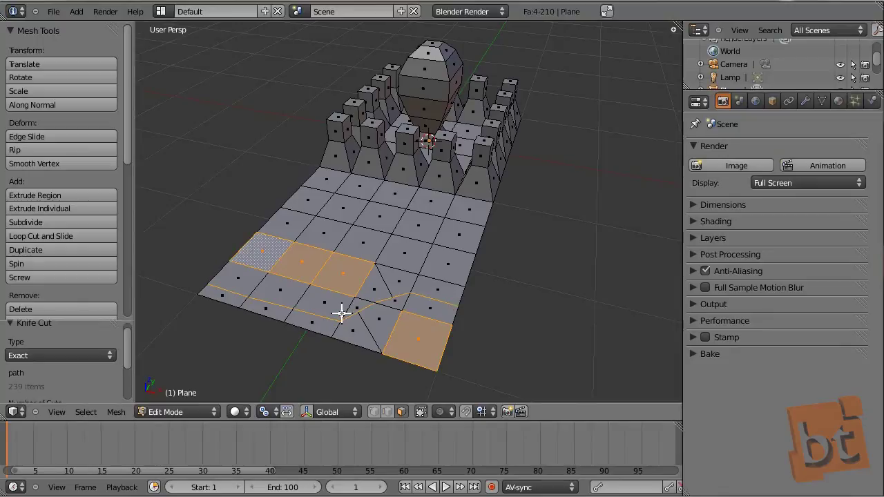
{"action": "key", "text": "ctrl+z"}
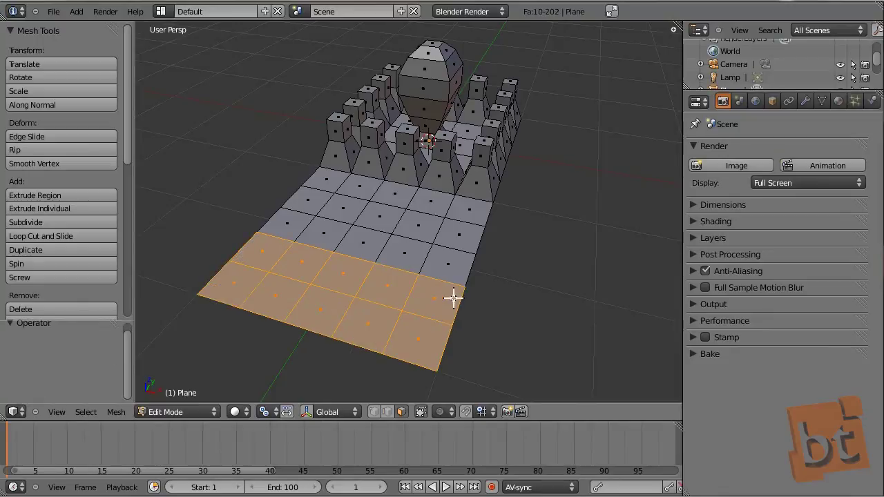
- Try Midpoints knife cuts across the selected faces: a zigzag stroke, undone, and a straight stroke along the inner selected row
{"action": "key", "text": "k"}
{"action": "mouse_move", "coordinate": [487, 307]}
{"action": "left_mouse_down"}
{"action": "mouse_move", "coordinate": [394, 281]}
{"action": "mouse_move", "coordinate": [369, 314]}
{"action": "mouse_move", "coordinate": [325, 311]}
{"action": "mouse_move", "coordinate": [212, 274]}
{"action": "left_mouse_up"}
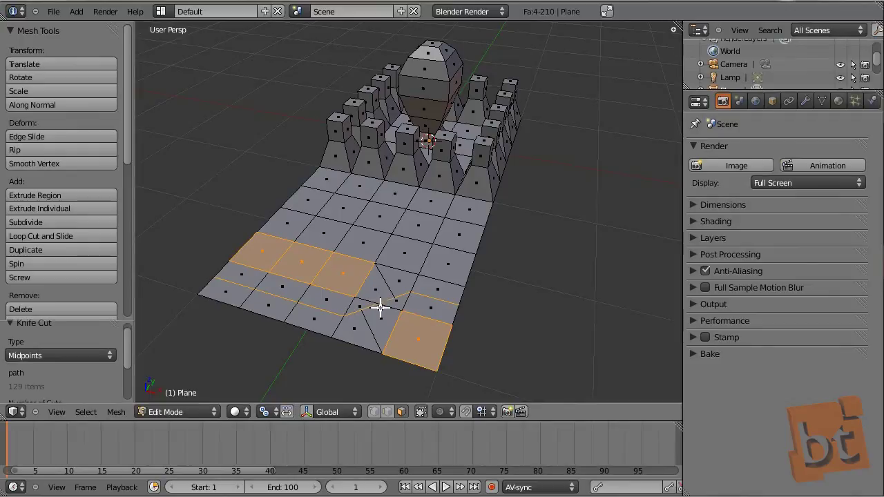
{"action": "key", "text": "ctrl+z"}
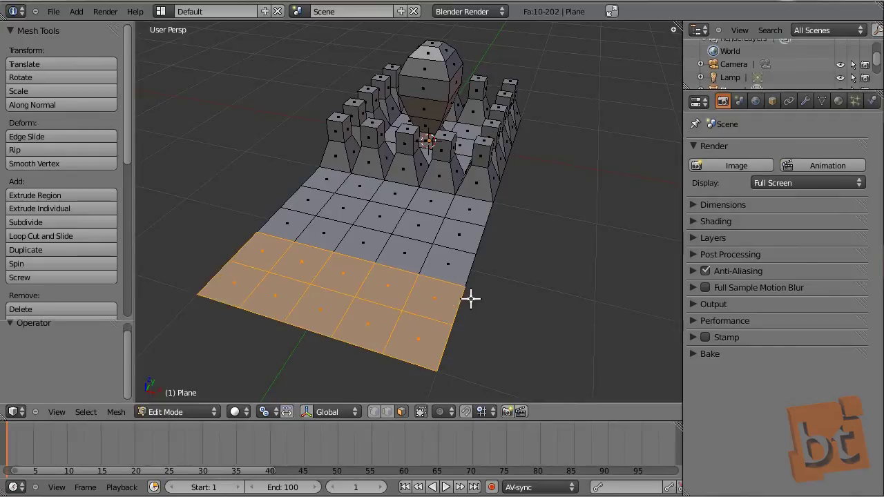
{"action": "mouse_move", "coordinate": [475, 311]}
{"action": "left_mouse_down"}
{"action": "mouse_move", "coordinate": [359, 269]}
{"action": "mouse_move", "coordinate": [261, 248]}
{"action": "left_mouse_up"}
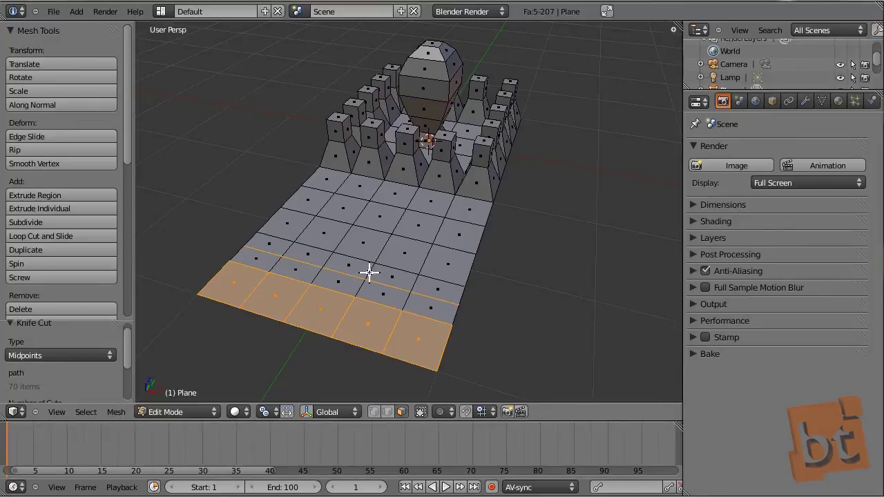
{"action": "middle_click_drag", "start_coordinate": [522, 283], "coordinate": [507, 292]}
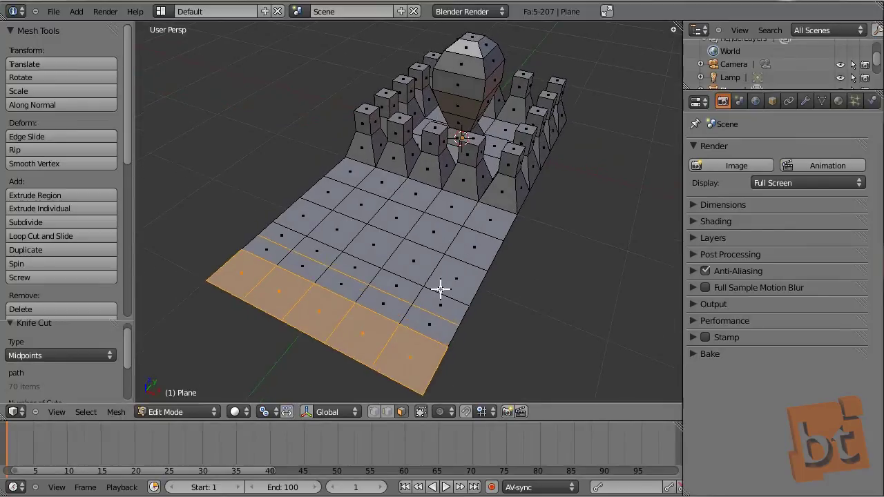
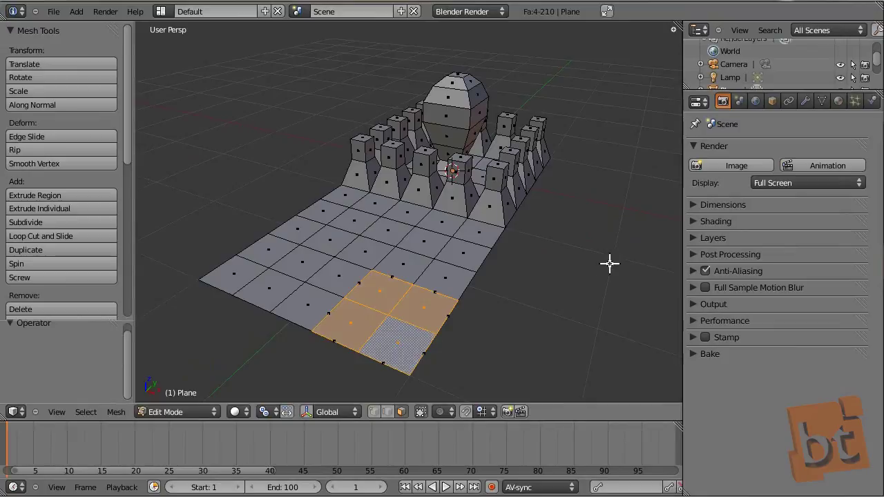
- Set the pivot point to Median Point and scale the four selected corner faces down to about 0.493
{"action": "right_click", "coordinate": [469, 314]}
{"action": "left_click", "coordinate": [265, 412]}
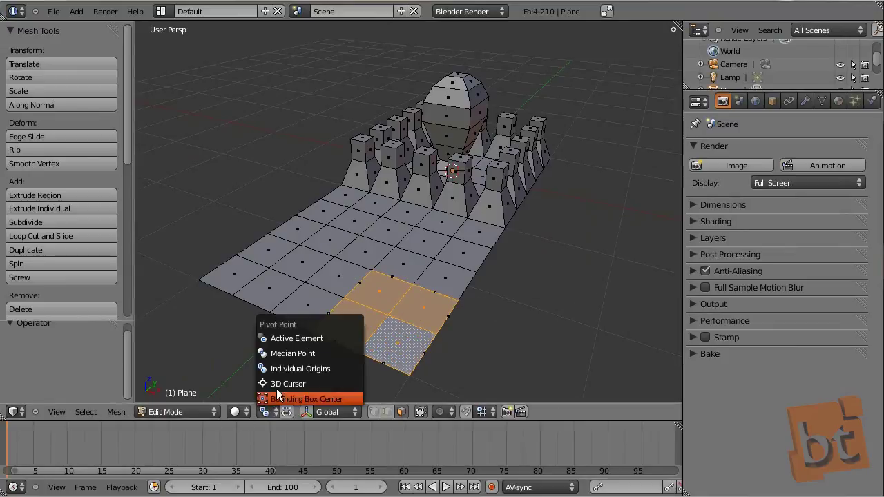
{"action": "left_click", "coordinate": [315, 352]}
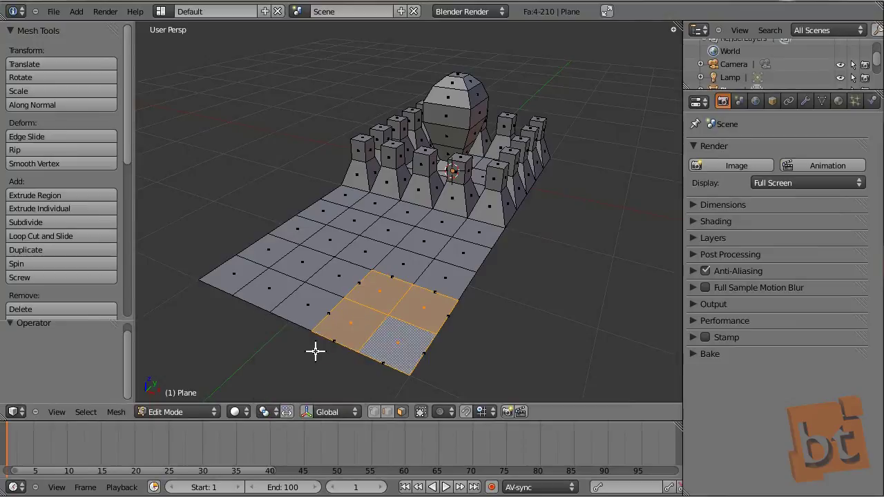
{"action": "key", "text": "s"}
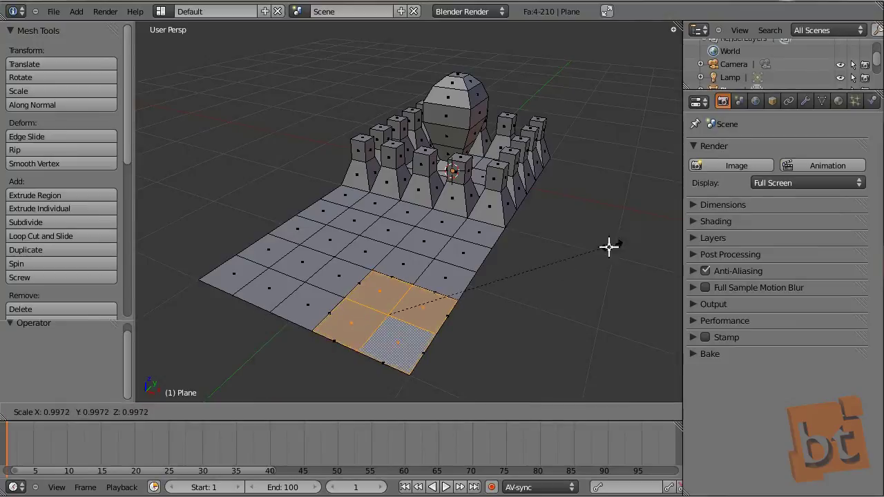
{"action": "left_click", "coordinate": [500, 281]}
{"action": "scroll", "coordinate": [485, 283], "scroll_direction": "up", "scroll_amount": 3}
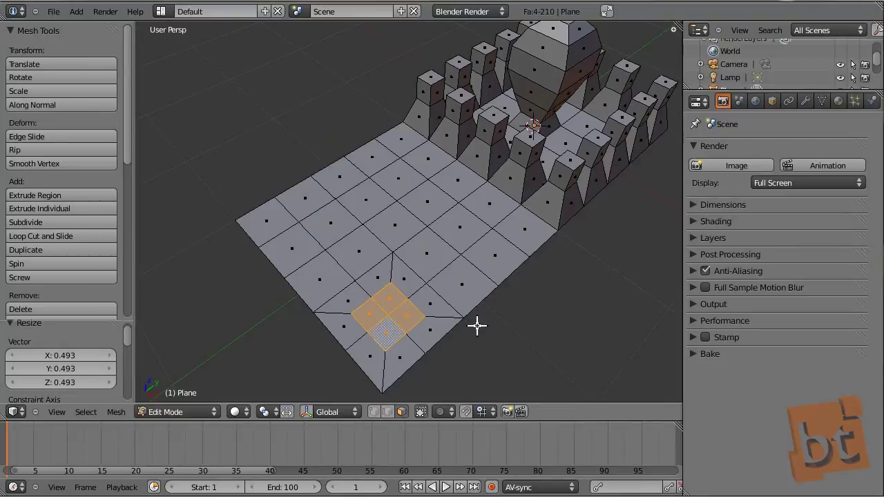
{"action": "middle_click_drag", "start_coordinate": [474, 325], "coordinate": [503, 300]}
- Select the four mid-side vertices of the shrunken square and scale them by about 1.378 to form an octagon
{"action": "key", "text": "a"}
{"action": "key", "text": "ctrl+Tab"}
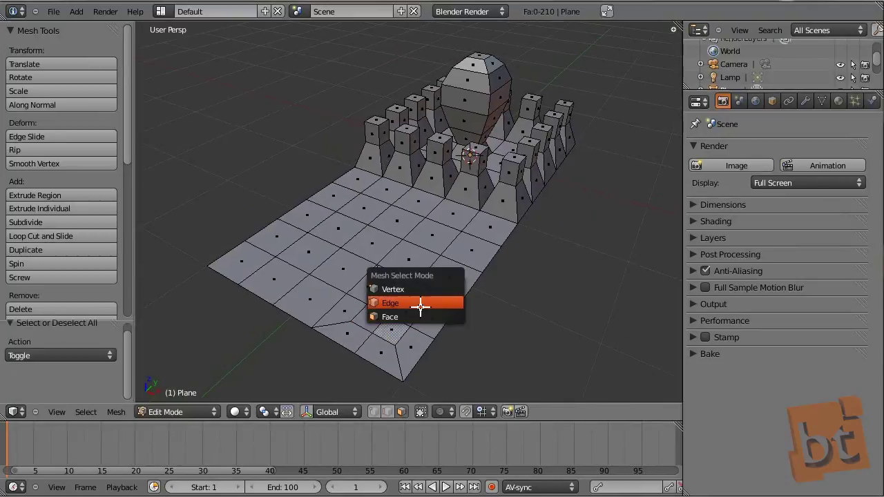
{"action": "left_click", "coordinate": [420, 304]}
{"action": "key", "text": "ctrl+Tab"}
{"action": "left_click", "coordinate": [418, 290]}
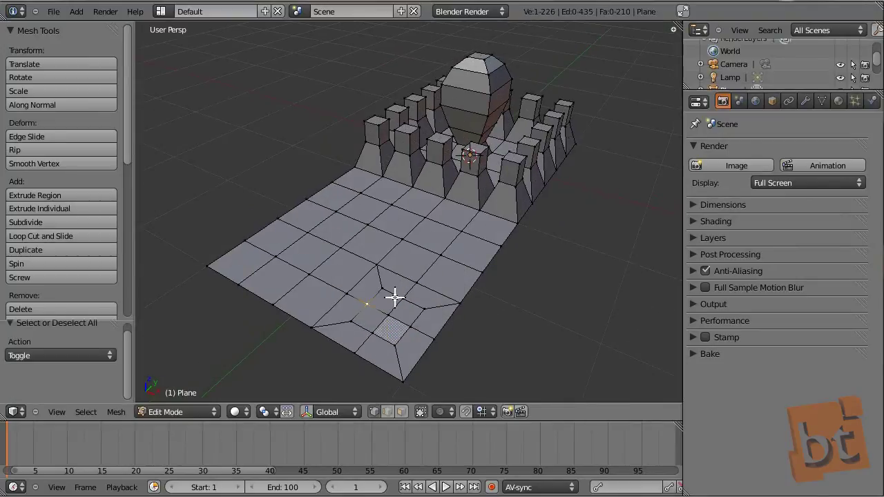
{"action": "right_click", "coordinate": [385, 339], "text": "shift"}
{"action": "key", "text": "s"}
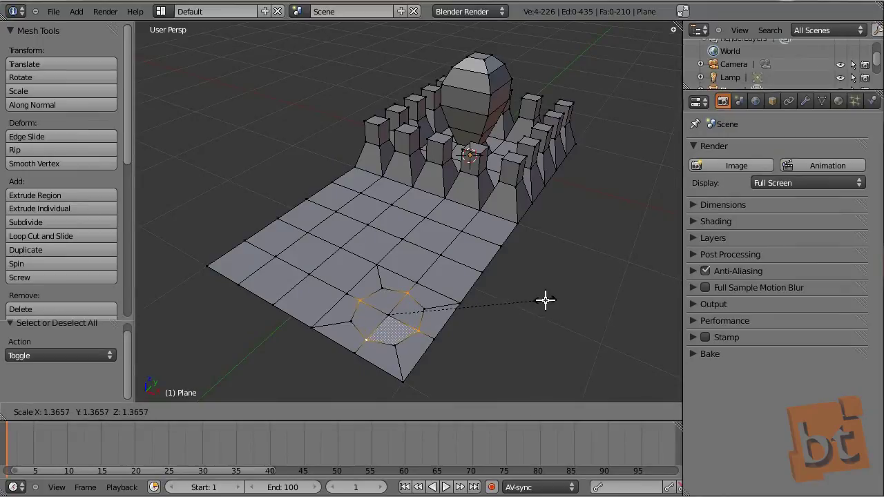
{"action": "left_click", "coordinate": [544, 300]}
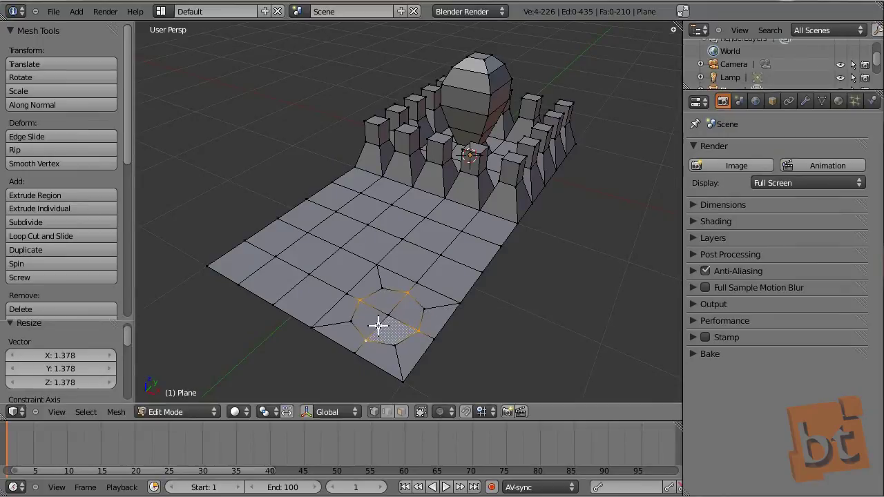
- Select the four faces inside the octagon and delete them as Faces
{"action": "middle_click_drag", "start_coordinate": [401, 314], "coordinate": [439, 320]}
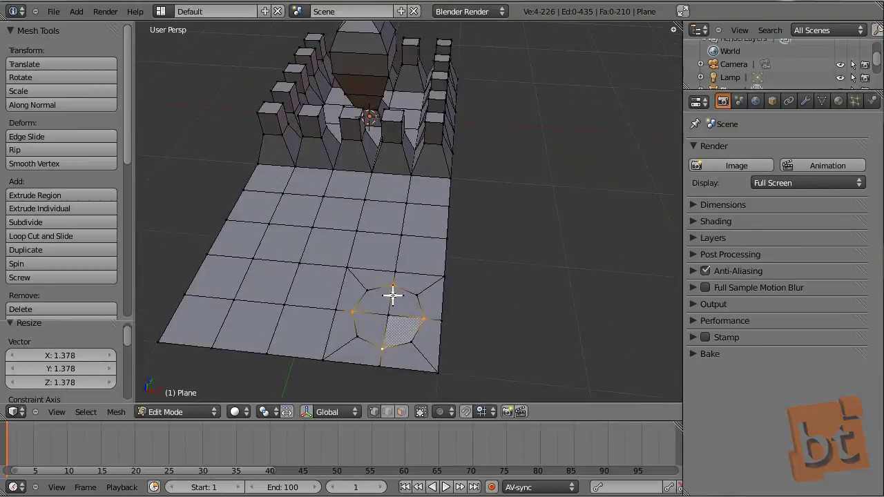
{"action": "key", "text": "ctrl+Tab"}
{"action": "left_click", "coordinate": [404, 336]}
{"action": "left_click", "coordinate": [375, 328], "text": "shift"}
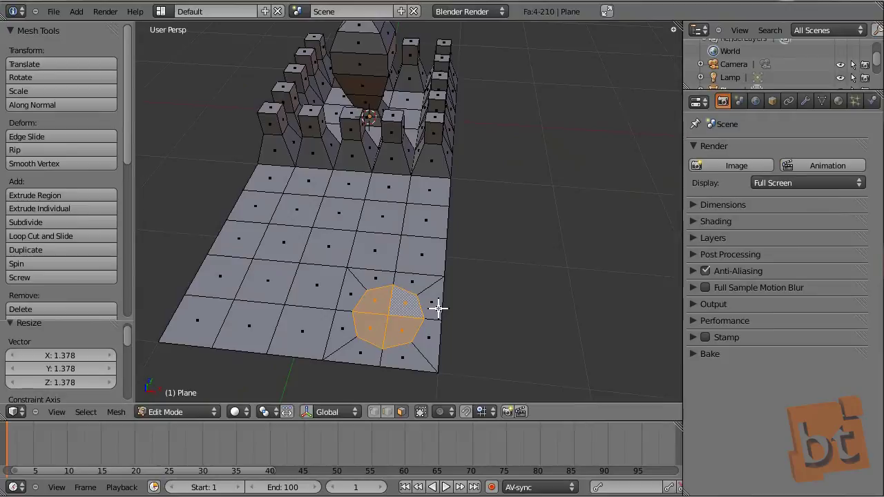
{"action": "key", "text": "x"}
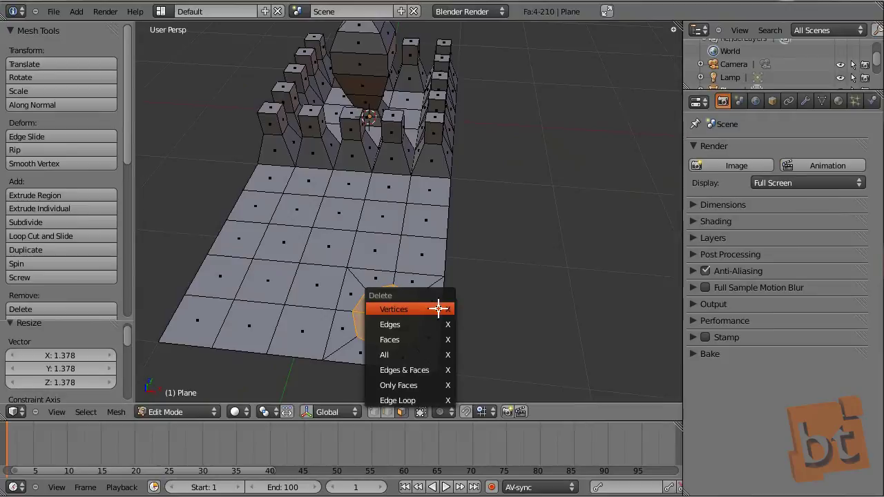
{"action": "left_click", "coordinate": [419, 339]}
- Switch to edge selection and select the complete eight-edge loop around the octagonal hole
{"action": "key", "text": "ctrl+Tab"}
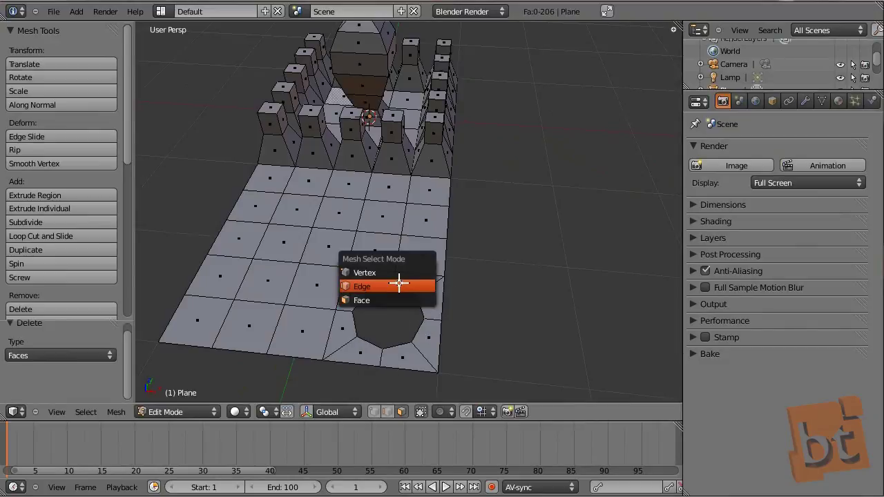
{"action": "left_click", "coordinate": [400, 282]}
{"action": "right_click", "coordinate": [359, 297]}
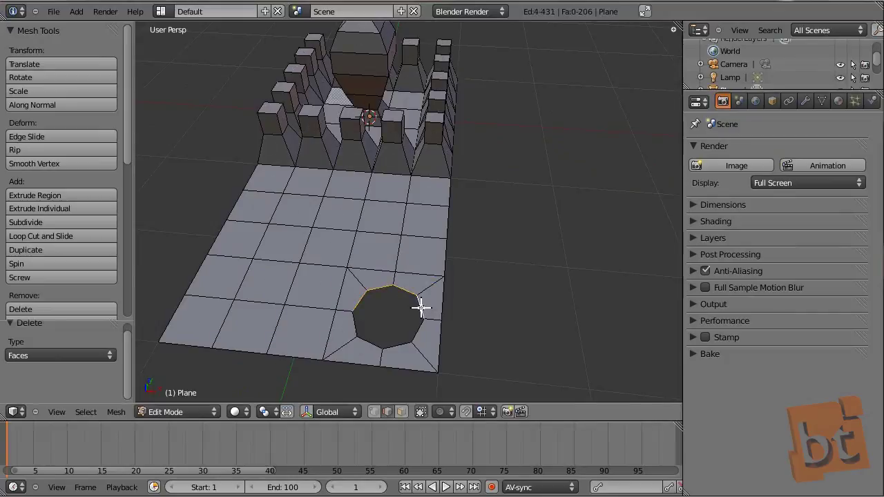
{"action": "right_click", "coordinate": [354, 323], "text": "alt"}
{"action": "middle_click_drag", "start_coordinate": [357, 325], "coordinate": [450, 291]}
- Extrude the hole's edge loop upward along global Z and scale the new rim to about 0.663
{"action": "key", "text": "e"}
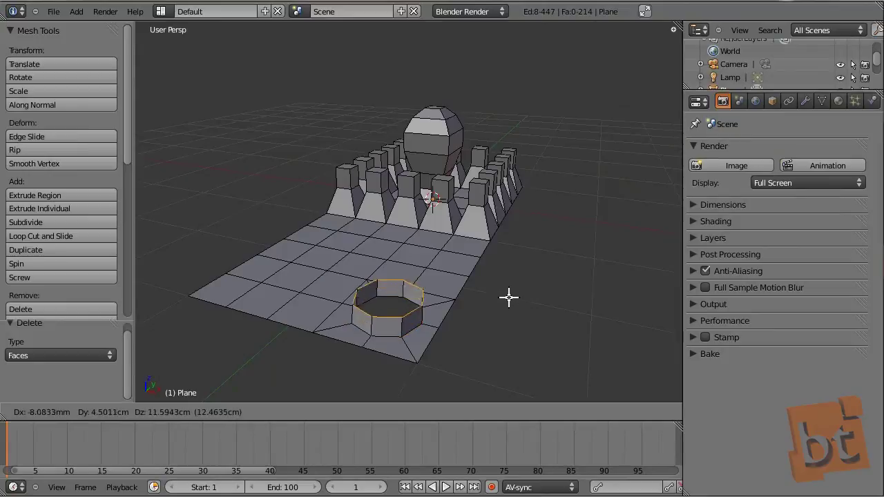
{"action": "key", "text": "z"}
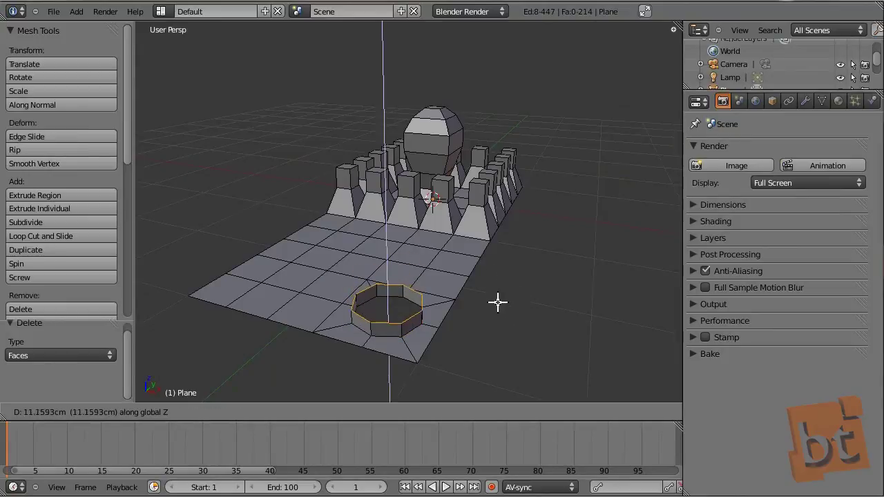
{"action": "left_click", "coordinate": [497, 295]}
{"action": "key", "text": "s"}
{"action": "left_click", "coordinate": [502, 297]}
- Extrude the narrowed rim upward twice along global Z to build a straight two-segment tube
{"action": "key", "text": "e"}
{"action": "key", "text": "z"}
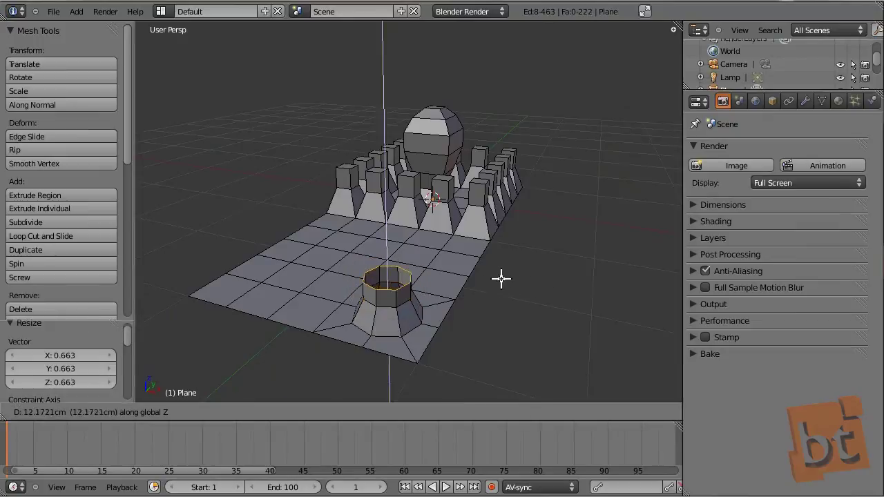
{"action": "left_click", "coordinate": [500, 274]}
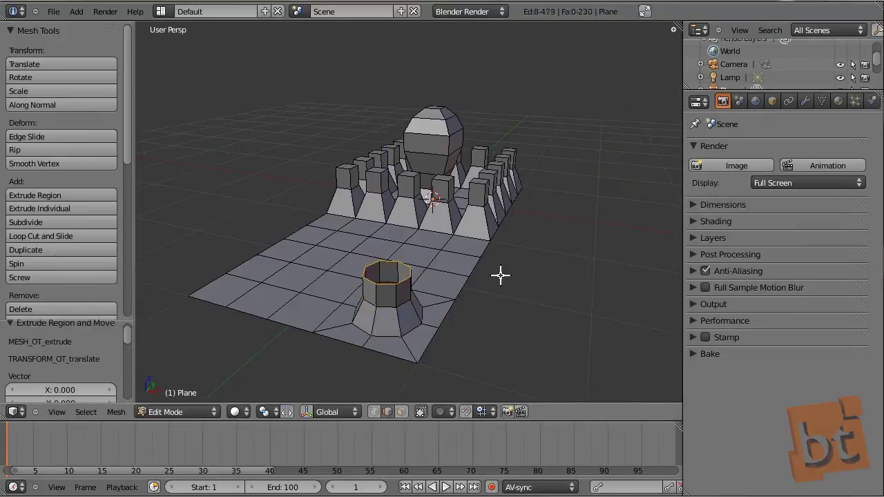
{"action": "key", "text": "e"}
{"action": "key", "text": "z"}
{"action": "left_click", "coordinate": [484, 257]}
- Examine the Merge options available for the tube's selected top rim
{"action": "middle_click_drag", "start_coordinate": [479, 258], "coordinate": [455, 273]}
{"action": "scroll", "coordinate": [415, 299], "scroll_direction": "up", "scroll_amount": 4}
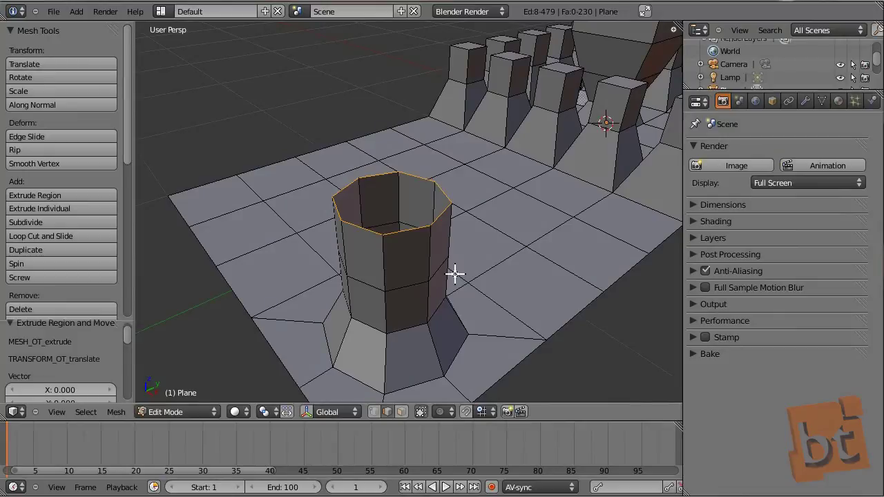
{"action": "left_click_drag", "start_coordinate": [129, 120], "coordinate": [128, 167]}
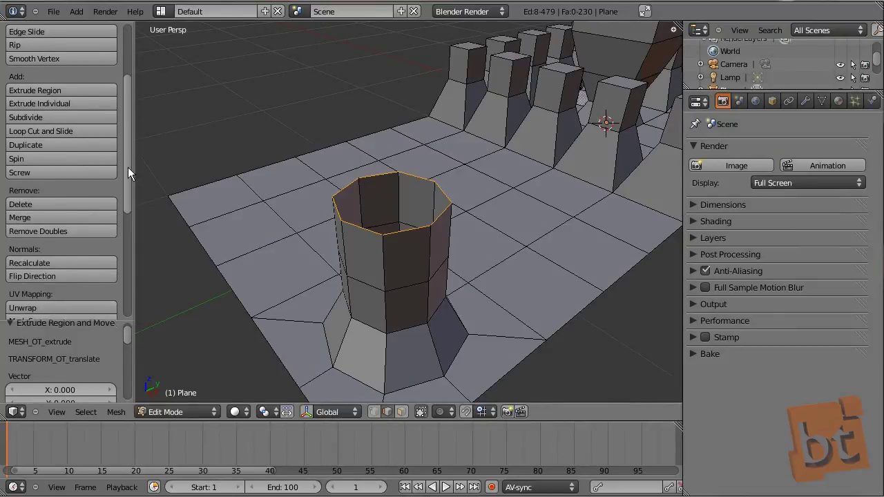
{"action": "left_click", "coordinate": [65, 217]}
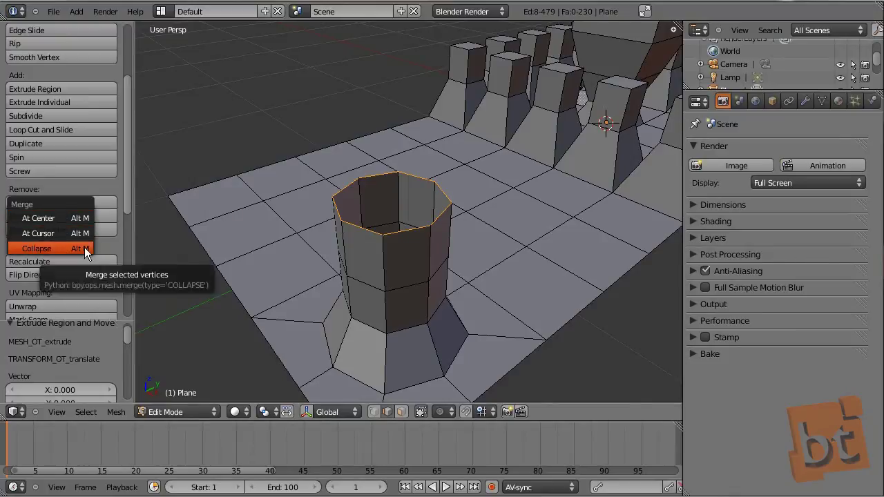
{"action": "middle_click_drag", "start_coordinate": [484, 254], "coordinate": [453, 299]}
- Select the floor's outer corner vertex opposite the tube and its neighbour along the front edge, and merge them At Center
{"action": "scroll", "coordinate": [463, 292], "scroll_direction": "down", "scroll_amount": 3}
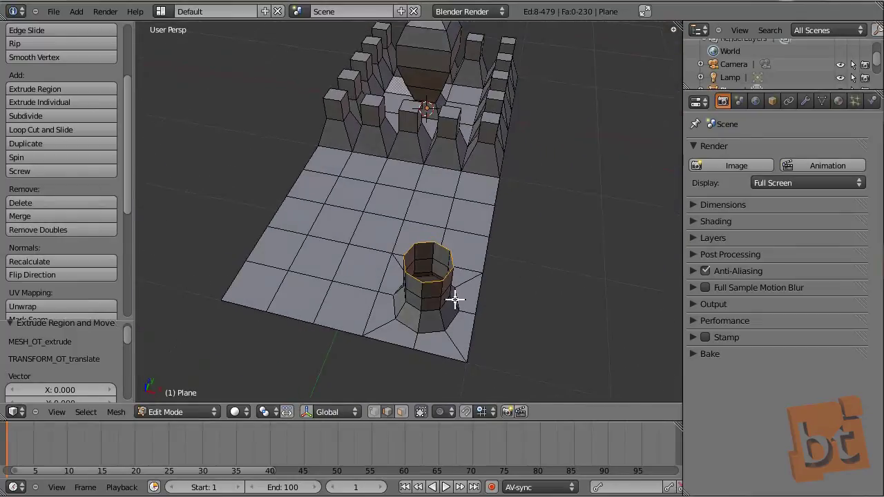
{"action": "scroll", "coordinate": [454, 299], "scroll_direction": "up", "scroll_amount": 4}
{"action": "middle_click_drag", "start_coordinate": [359, 303], "coordinate": [447, 309], "text": "shift"}
{"action": "key", "text": "ctrl+Tab"}
{"action": "left_click", "coordinate": [347, 301]}
{"action": "right_click", "coordinate": [188, 306]}
{"action": "right_click", "coordinate": [263, 328], "text": "shift"}
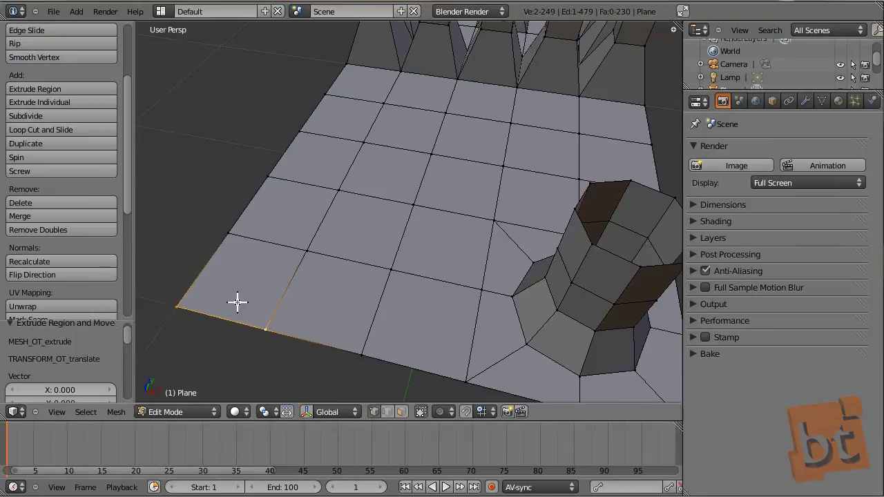
{"action": "key", "text": "alt+m"}
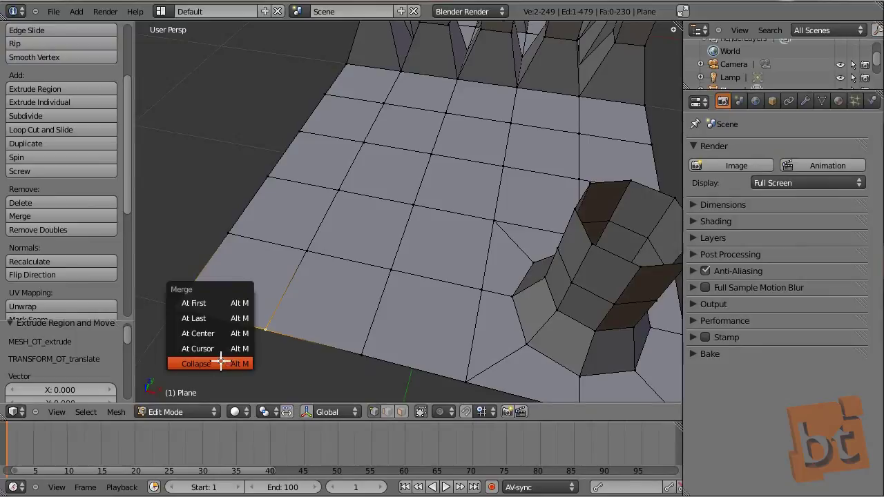
{"action": "left_click", "coordinate": [222, 335]}
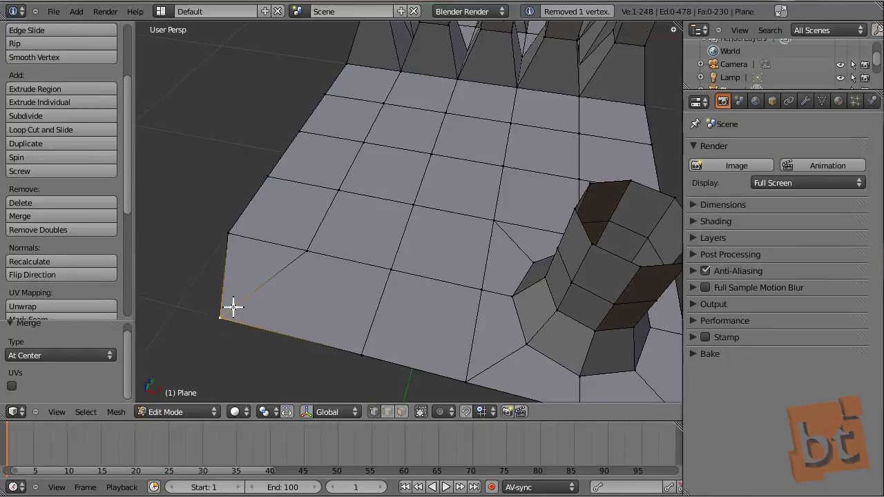
- Undo the At Center merge, then try merging the floor's corner vertex and its front-edge neighbour At First
{"action": "key", "text": "ctrl+z"}
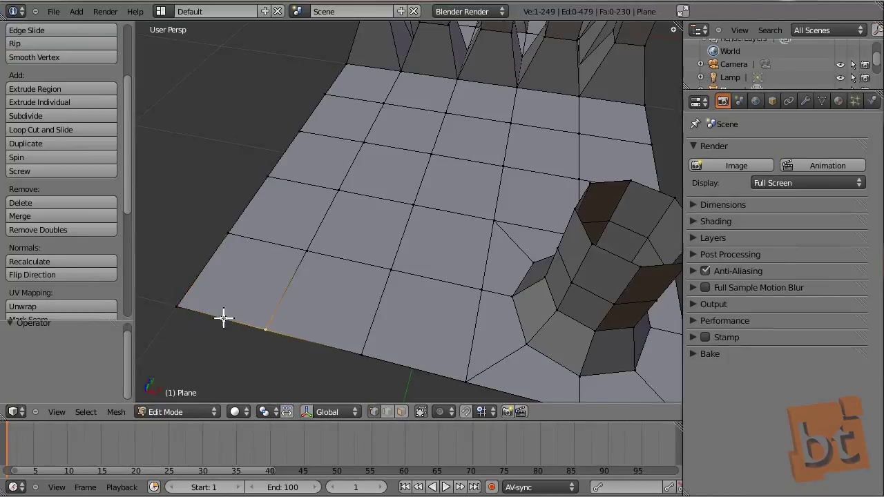
{"action": "key", "text": "alt+m"}
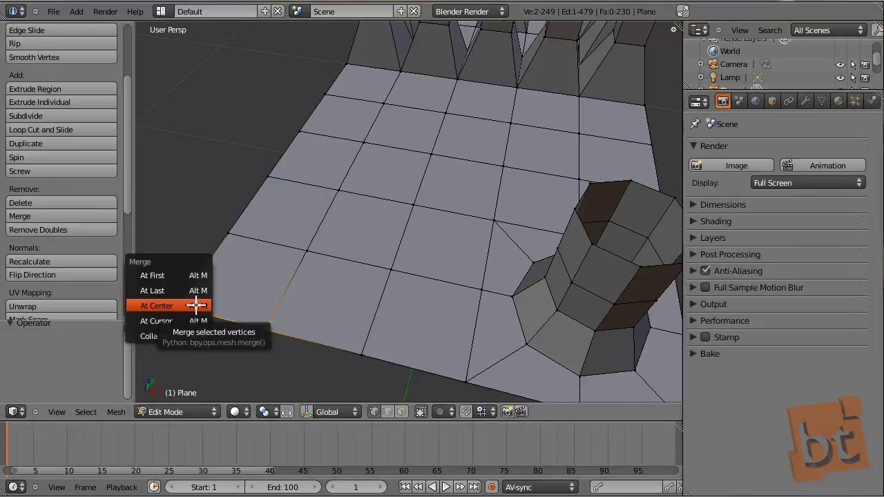
{"action": "left_click", "coordinate": [176, 276]}
{"action": "left_click", "coordinate": [270, 332]}
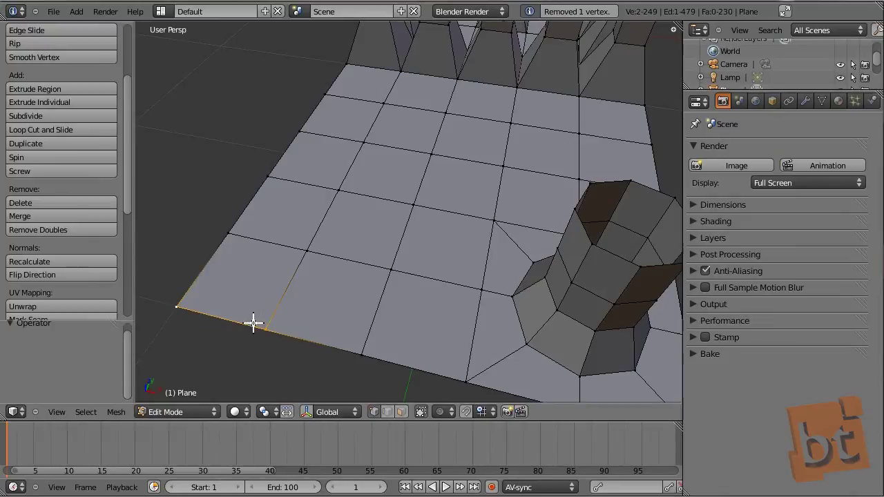
- Reselect the floor's corner vertex and its front-edge neighbour, merge them At Last, and undo the merge
{"action": "left_click", "coordinate": [178, 305]}
{"action": "left_click", "coordinate": [263, 321]}
{"action": "key", "text": "alt+m"}
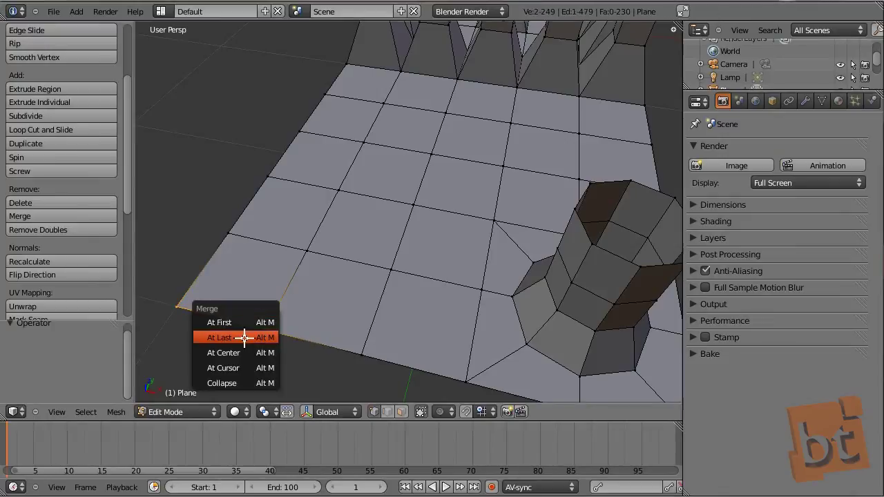
{"action": "left_click", "coordinate": [245, 337]}
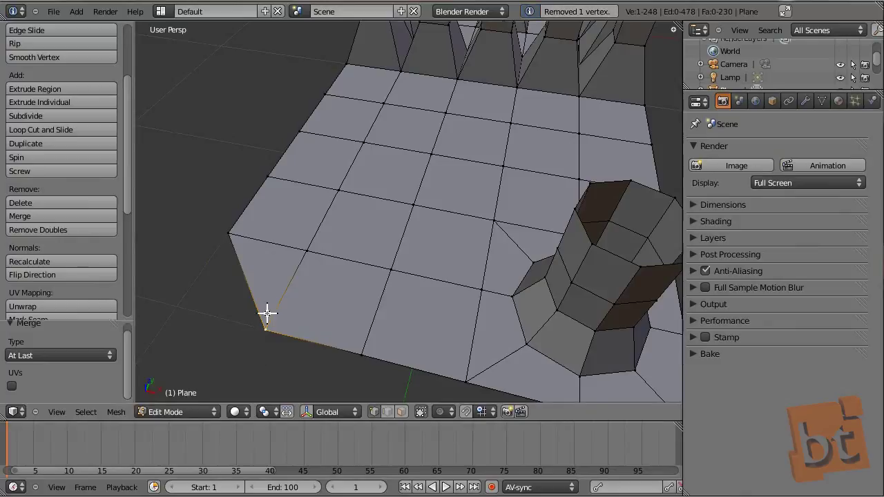
{"action": "key", "text": "ctrl+z"}
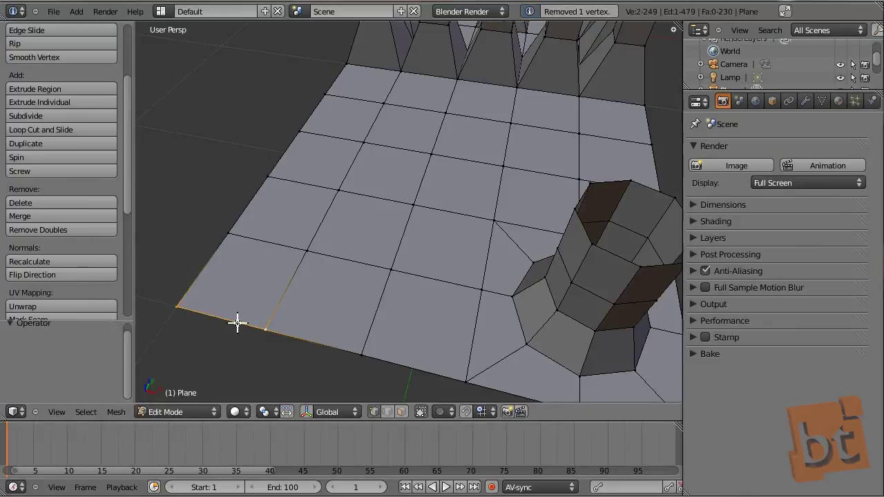
- Try merging the two front-edge vertices At Cursor, inspect the whole mesh, and undo the merge
{"action": "key", "text": "alt+m"}
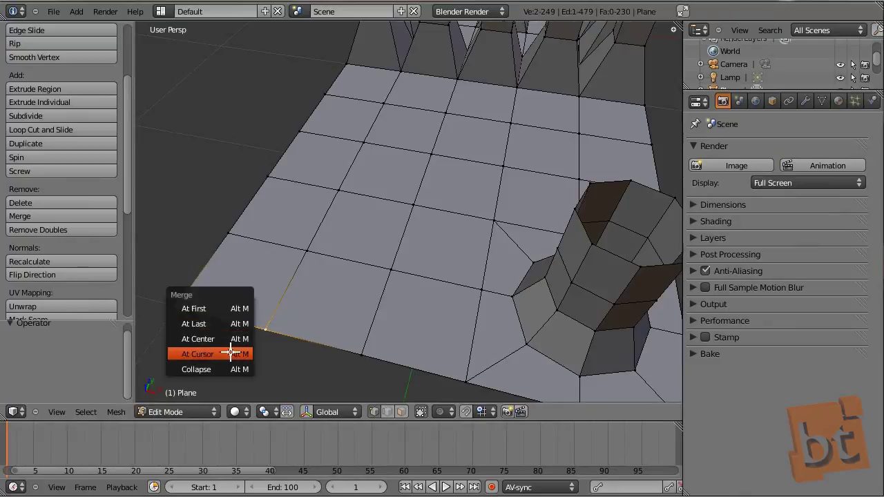
{"action": "left_click", "coordinate": [231, 354]}
{"action": "scroll", "coordinate": [229, 355], "scroll_direction": "down", "scroll_amount": 5}
{"action": "middle_click_drag", "start_coordinate": [420, 260], "coordinate": [409, 182]}
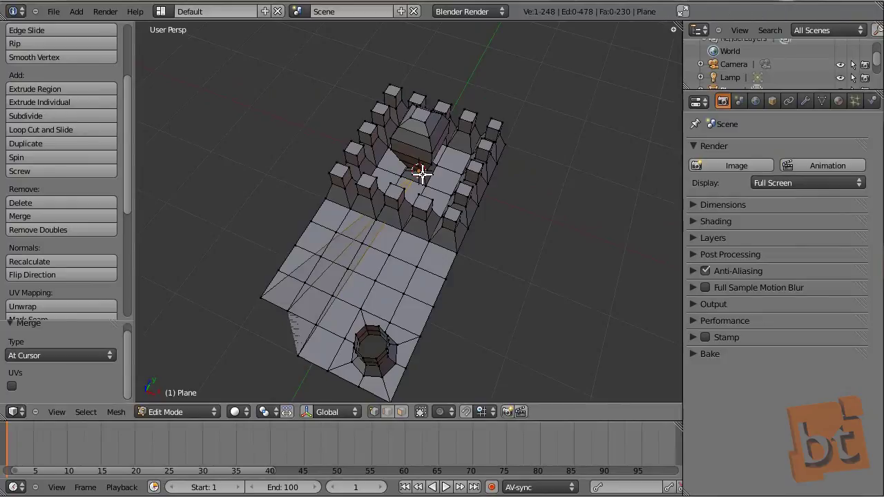
{"action": "key", "text": "ctrl+z"}
{"action": "middle_click_drag", "start_coordinate": [421, 172], "coordinate": [513, 290]}
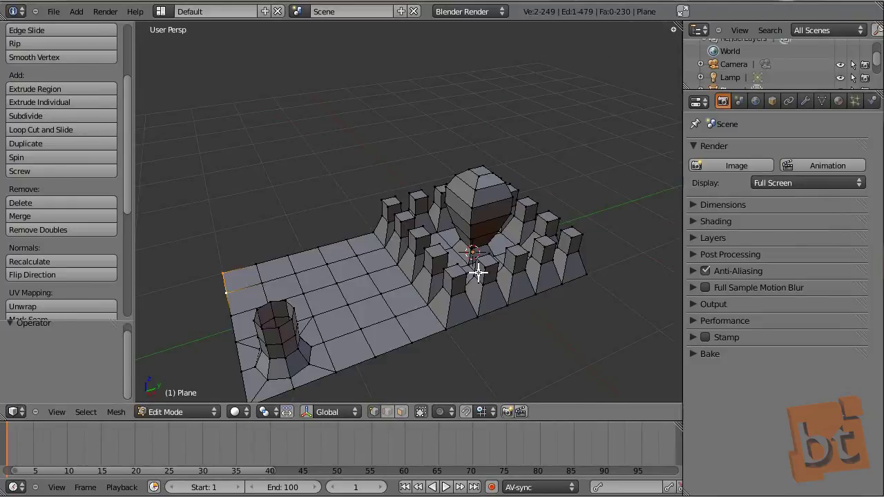
{"action": "scroll", "coordinate": [556, 286], "scroll_direction": "up", "scroll_amount": 5}
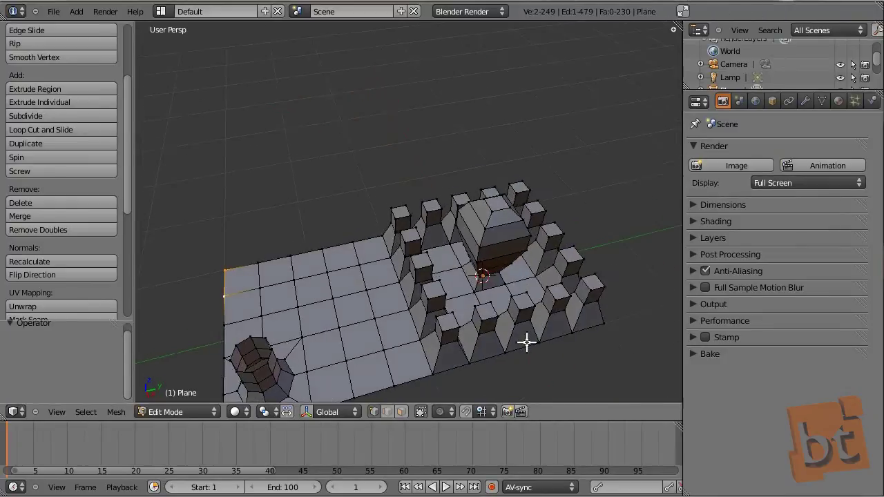
- Select all top vertices of the first two battlement towers along the wall's side, starting from the corner next to the floor
{"action": "middle_click_drag", "start_coordinate": [387, 246], "coordinate": [414, 264]}
{"action": "right_click", "coordinate": [403, 246]}
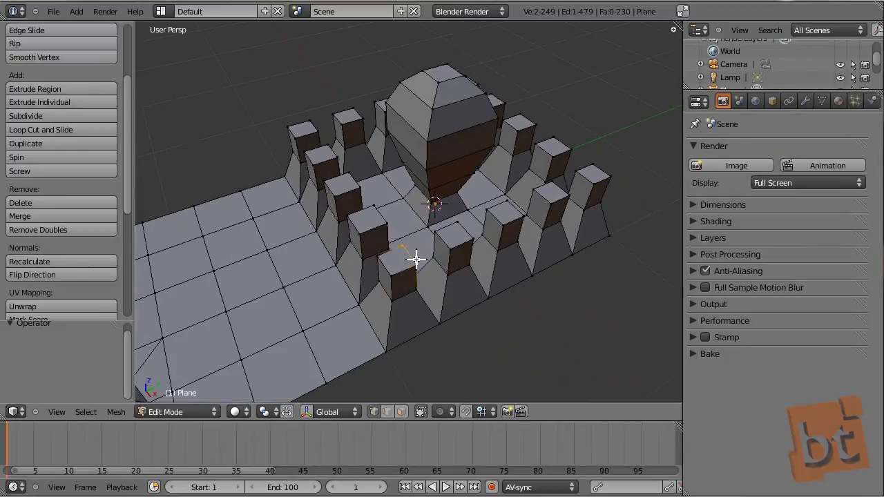
{"action": "right_click", "coordinate": [380, 256], "text": "shift"}
{"action": "right_click", "coordinate": [436, 231], "text": "shift"}
{"action": "right_click", "coordinate": [457, 222], "text": "shift"}
{"action": "right_click", "coordinate": [471, 235], "text": "shift"}
{"action": "right_click", "coordinate": [451, 243], "text": "shift"}
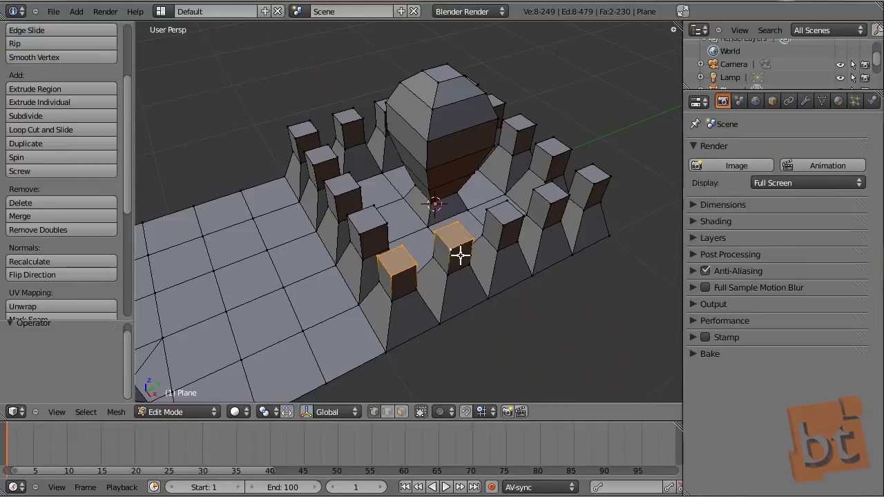
{"action": "middle_click_drag", "start_coordinate": [502, 303], "coordinate": [486, 297]}
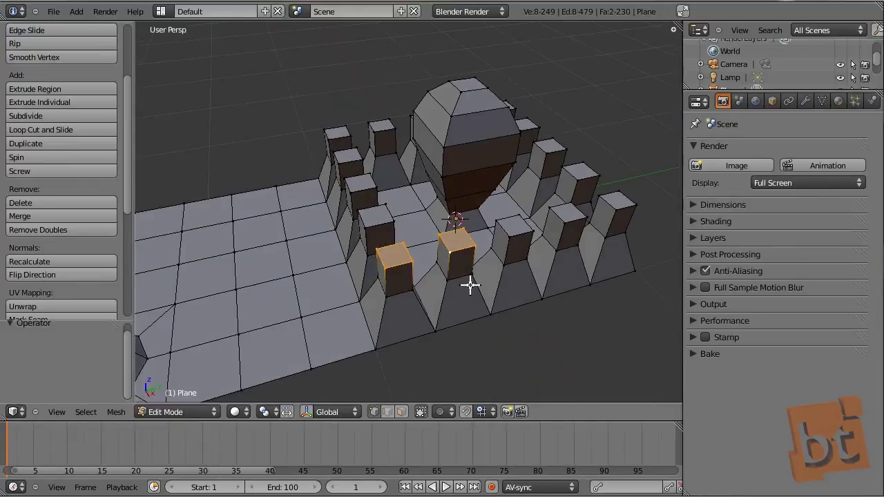
- Try merging the top vertices of both selected towers At Center, and undo the merge
{"action": "key", "text": "alt+m"}
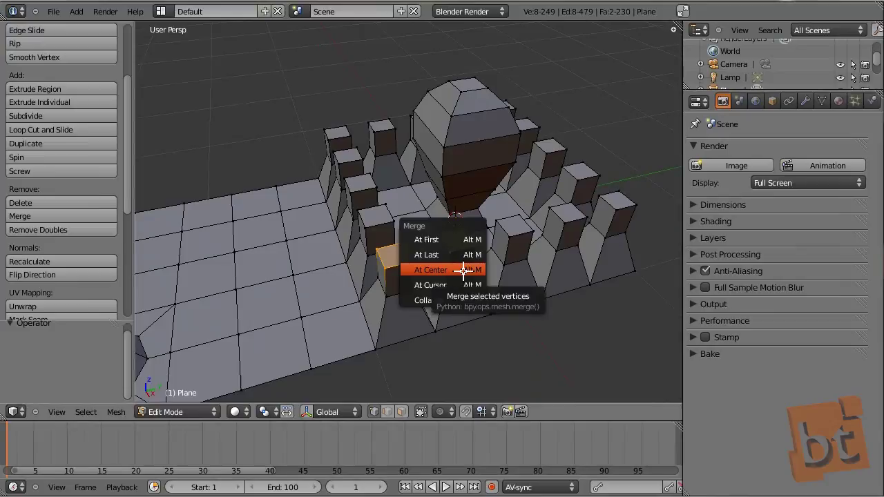
{"action": "left_click", "coordinate": [466, 270]}
{"action": "middle_click_drag", "start_coordinate": [432, 251], "coordinate": [415, 255]}
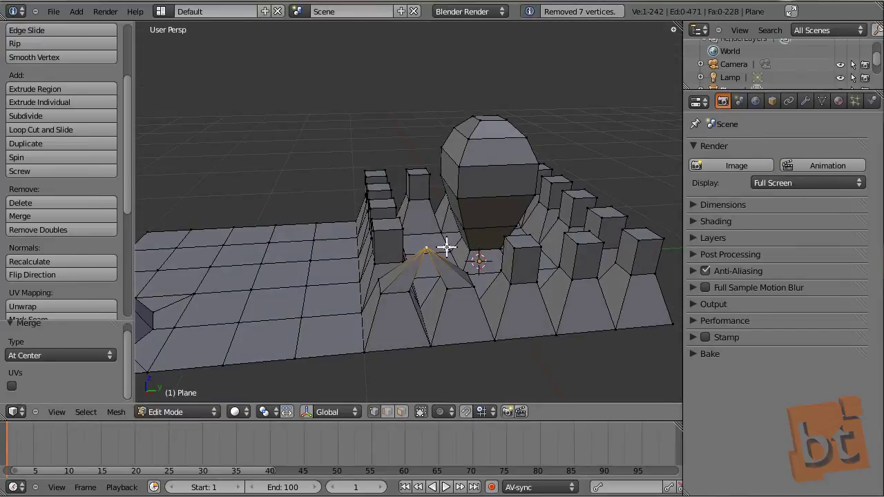
{"action": "key", "text": "ctrl+z"}
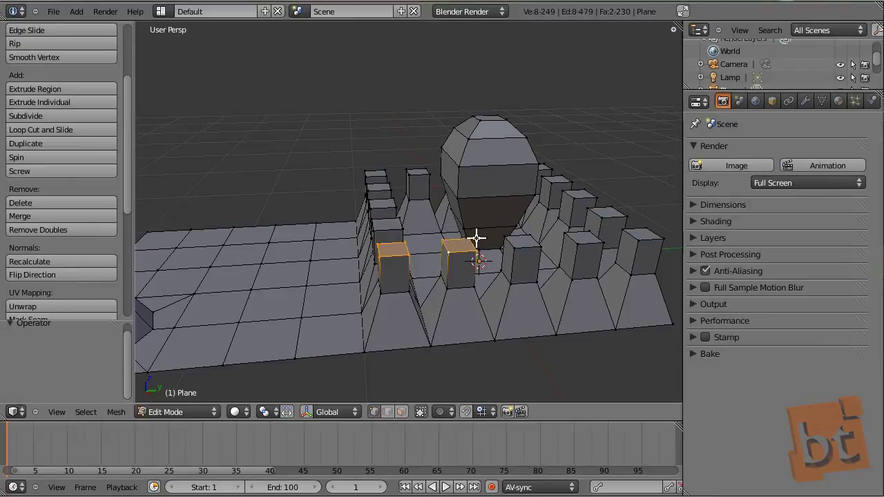
- Try the Collapse merge on the two selected tower tops, and undo it
{"action": "key", "text": "alt+m"}
{"action": "left_click", "coordinate": [474, 272]}
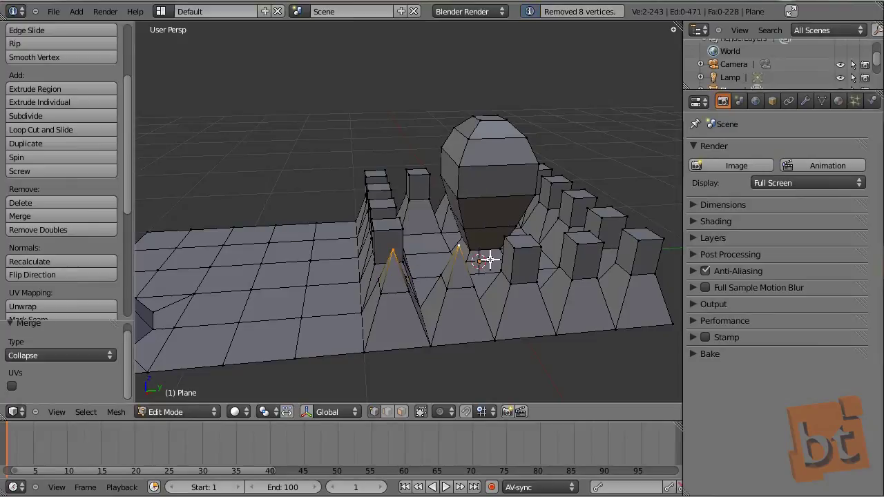
{"action": "middle_click_drag", "start_coordinate": [490, 260], "coordinate": [463, 246]}
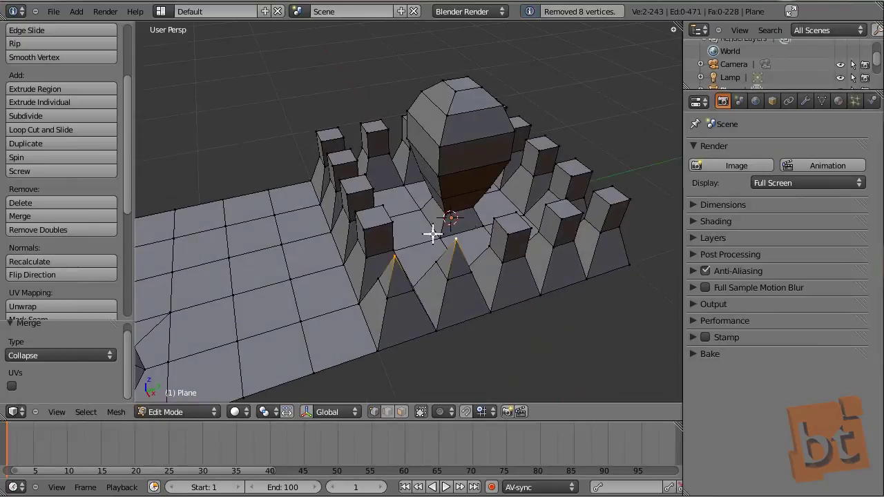
{"action": "key", "text": "ctrl+z"}
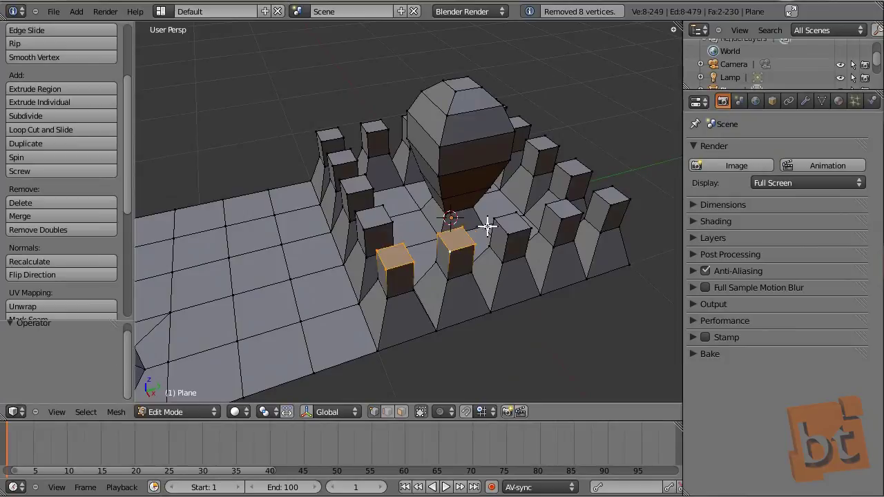
- Add the top vertices of the next two towers in the row to the selection and merge all four tops with Collapse
{"action": "right_click", "coordinate": [499, 219], "text": "shift"}
{"action": "right_click", "coordinate": [514, 213], "text": "shift"}
{"action": "right_click", "coordinate": [530, 228], "text": "shift"}
{"action": "right_click", "coordinate": [506, 234], "text": "shift"}
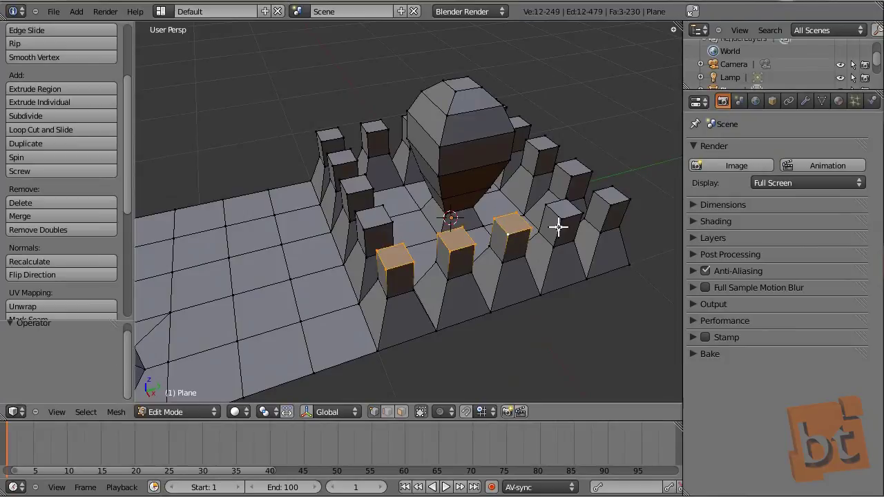
{"action": "right_click", "coordinate": [584, 212], "text": "shift"}
{"action": "right_click", "coordinate": [560, 220], "text": "shift"}
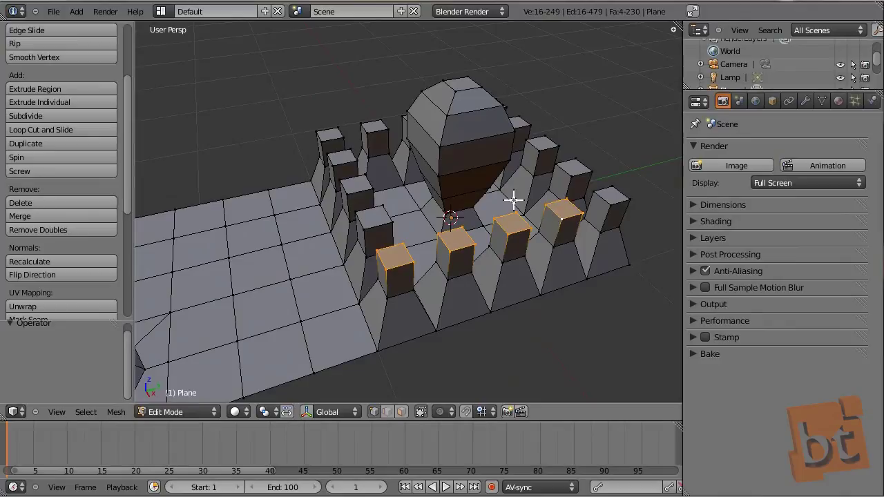
{"action": "key", "text": "alt+m"}
{"action": "left_click", "coordinate": [510, 196]}
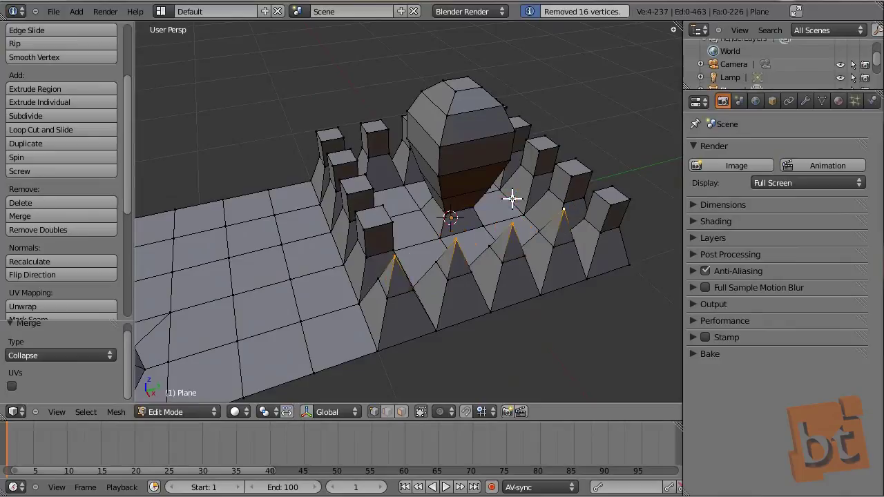
- In face select mode, select the top faces of seven more flat-topped towers around the wall and merge them with Collapse
{"action": "key", "text": "ctrl+Tab"}
{"action": "left_click", "coordinate": [522, 236]}
{"action": "right_click", "coordinate": [607, 196]}
{"action": "right_click", "coordinate": [575, 169], "text": "shift"}
{"action": "right_click", "coordinate": [378, 217], "text": "shift"}
{"action": "right_click", "coordinate": [357, 187], "text": "shift"}
{"action": "right_click", "coordinate": [343, 154], "text": "shift"}
{"action": "right_click", "coordinate": [338, 137], "text": "shift"}
{"action": "right_click", "coordinate": [373, 127], "text": "shift"}
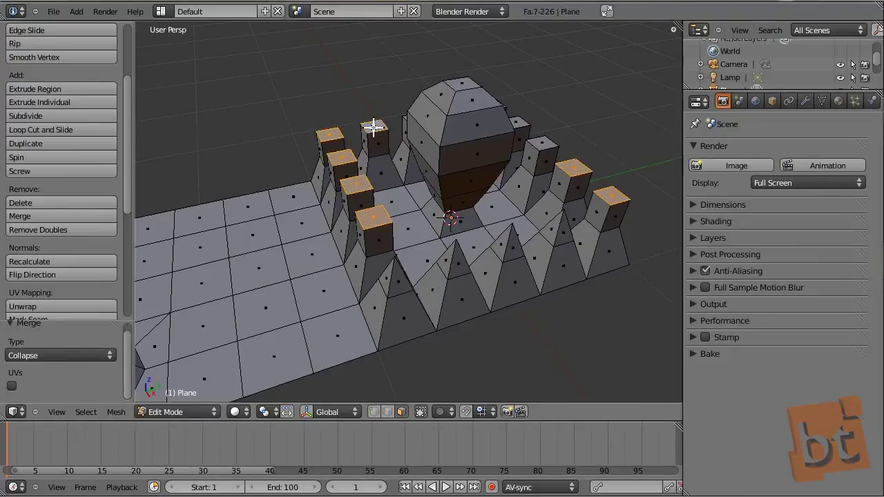
{"action": "key", "text": "alt+m"}
{"action": "left_click", "coordinate": [372, 127]}
- Select the top faces of the five remaining flat-topped towers and collapse each into a point, then clear the selection
{"action": "scroll", "coordinate": [389, 262], "scroll_direction": "down", "scroll_amount": 3}
{"action": "middle_click_drag", "start_coordinate": [389, 263], "coordinate": [434, 305]}
{"action": "right_click", "coordinate": [395, 298]}
{"action": "right_click", "coordinate": [357, 278], "text": "shift"}
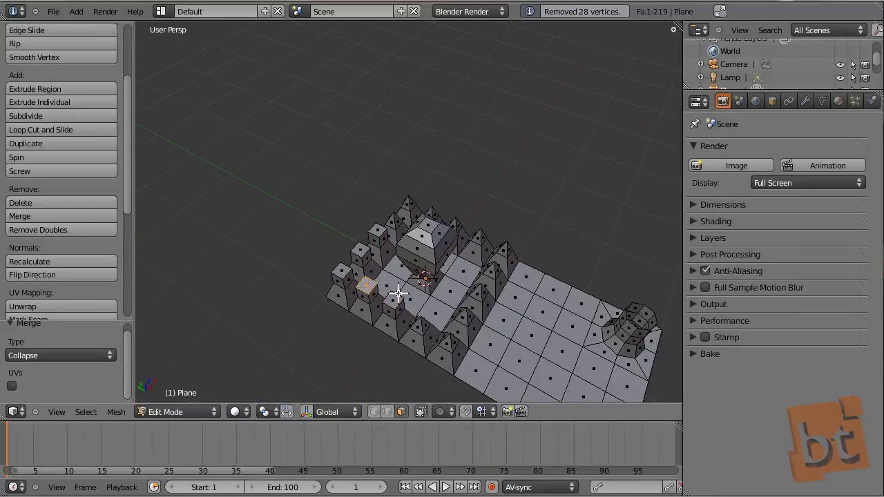
{"action": "right_click", "coordinate": [341, 270], "text": "shift"}
{"action": "right_click", "coordinate": [360, 249], "text": "shift"}
{"action": "right_click", "coordinate": [377, 230], "text": "shift"}
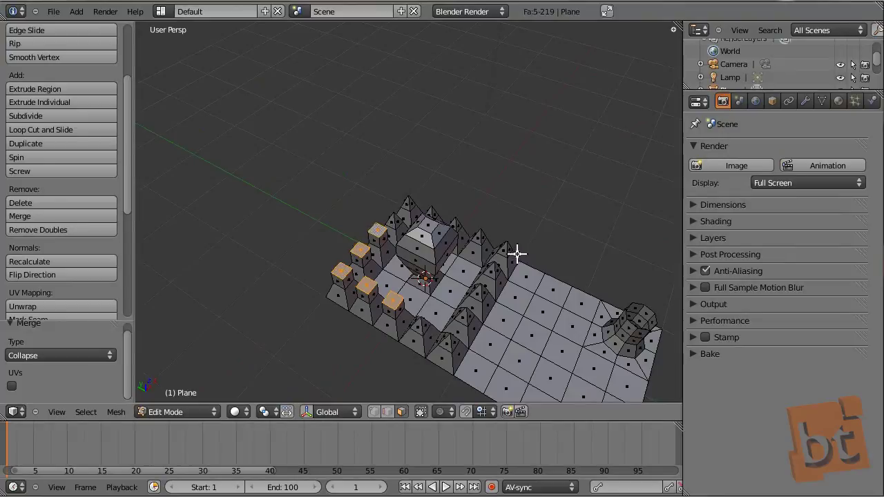
{"action": "key", "text": "a"}
- In edge select mode, select the tube's top rim loop and merge it with Collapse to form a pointed roof
{"action": "middle_click_drag", "start_coordinate": [458, 296], "coordinate": [430, 310]}
{"action": "key", "text": "ctrl+Tab"}
{"action": "left_click", "coordinate": [418, 298]}
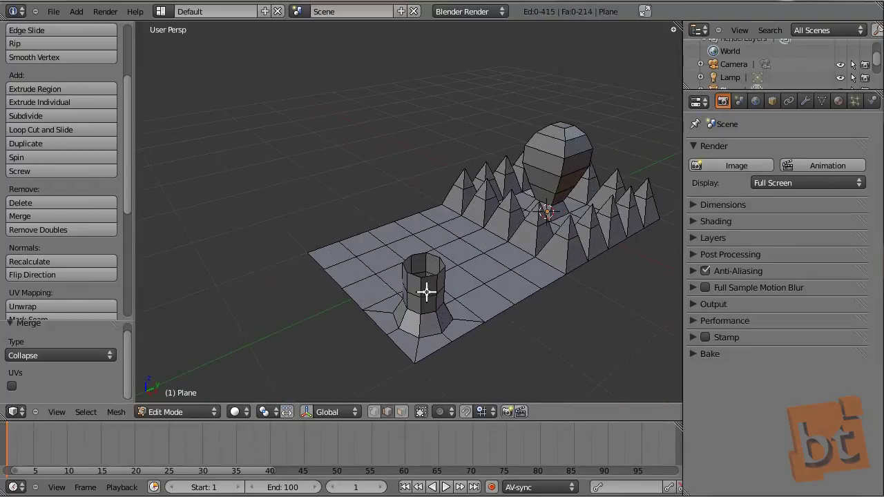
{"action": "left_click", "coordinate": [429, 275], "text": "alt"}
{"action": "left_click", "coordinate": [425, 264], "text": "alt"}
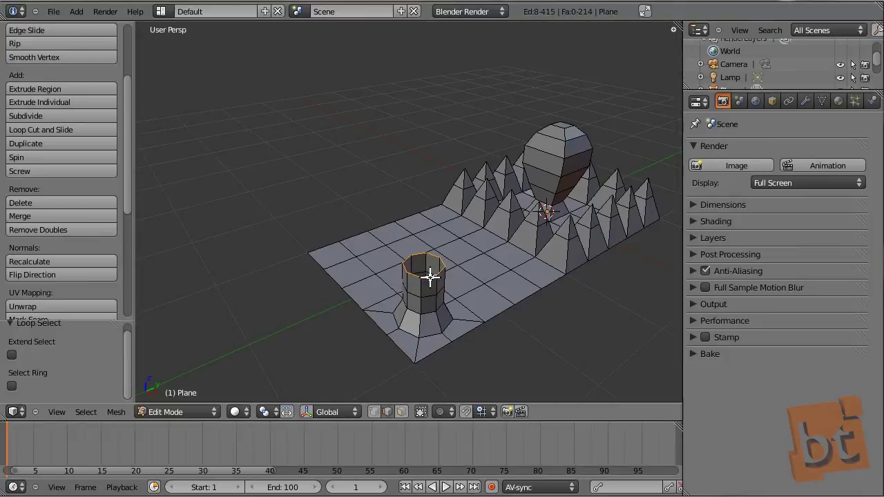
{"action": "key", "text": "alt+m"}
{"action": "left_click", "coordinate": [430, 278]}
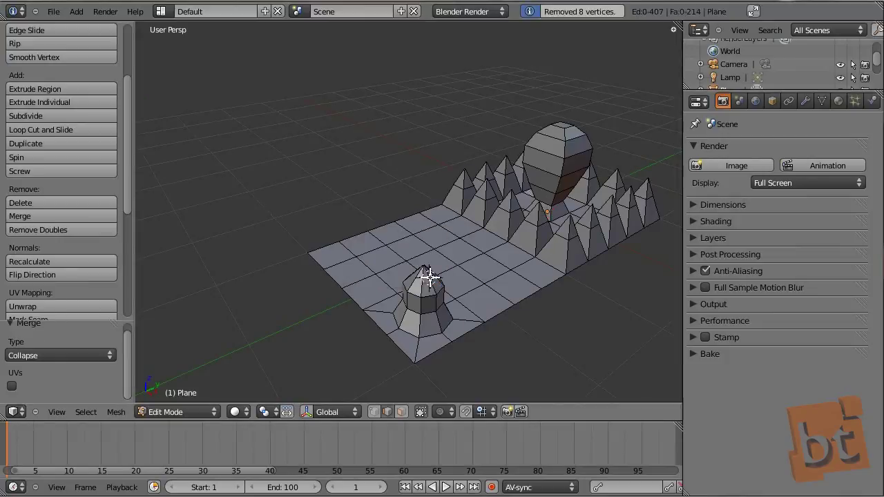
- Reset the 3D cursor to the centre and delete two adjacent floor faces in the second row, beside the pointed tower
{"action": "middle_click_drag", "start_coordinate": [484, 282], "coordinate": [412, 276]}
{"action": "key", "text": "shift+c"}
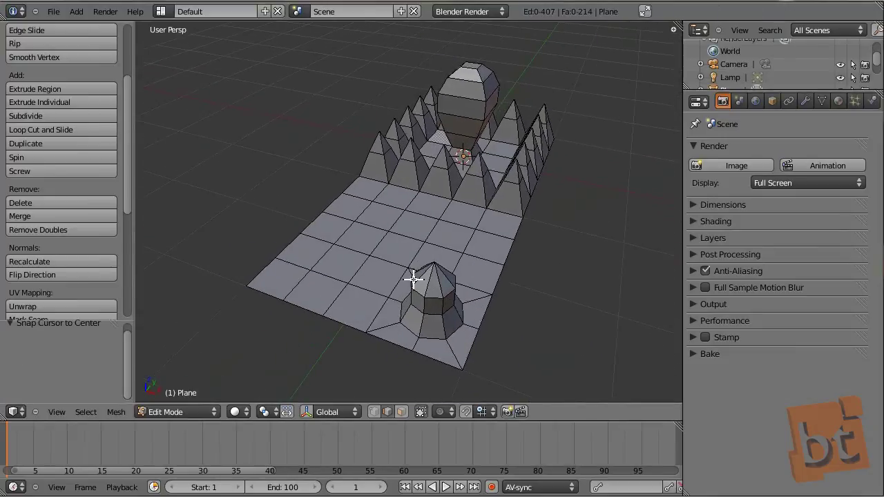
{"action": "left_click_drag", "start_coordinate": [130, 127], "coordinate": [125, 85]}
{"action": "left_click_drag", "start_coordinate": [125, 79], "coordinate": [125, 85]}
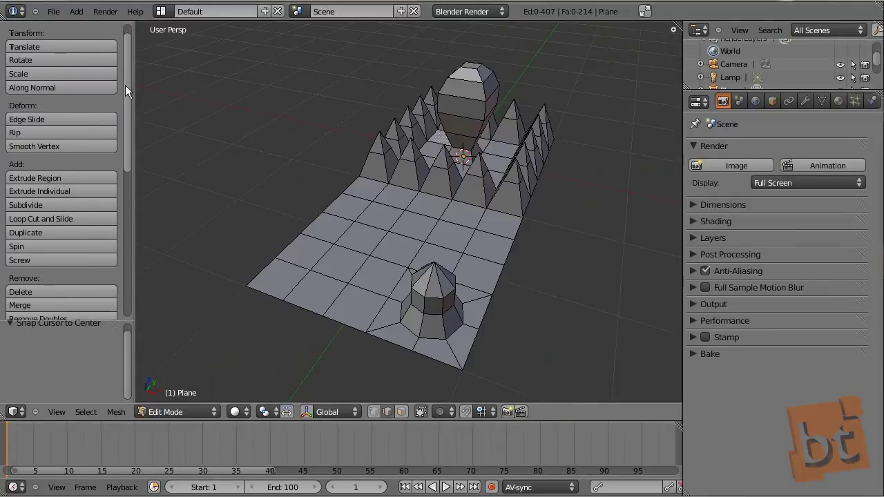
{"action": "key", "text": "ctrl+Tab"}
{"action": "left_click", "coordinate": [332, 280]}
{"action": "right_click", "coordinate": [352, 254]}
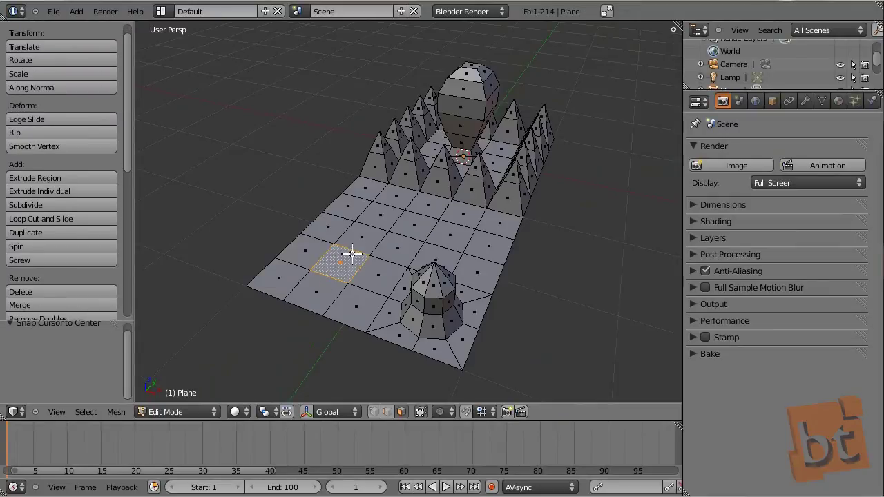
{"action": "right_click", "coordinate": [377, 272], "text": "shift"}
{"action": "key", "text": "x"}
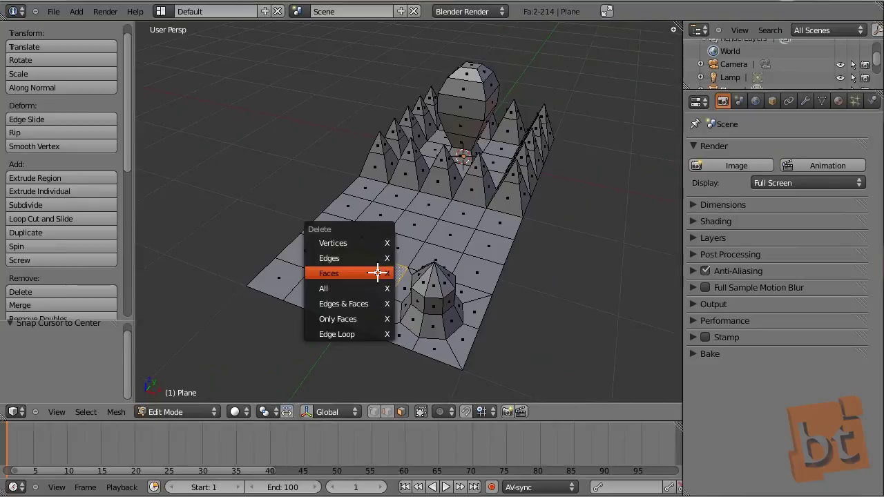
{"action": "left_click", "coordinate": [375, 272]}
- In vertex select mode, select the four corner vertices of the missing floor face farther from the pointed tower
{"action": "middle_click_drag", "start_coordinate": [345, 270], "coordinate": [354, 302]}
{"action": "scroll", "coordinate": [411, 292], "scroll_direction": "up", "scroll_amount": 4}
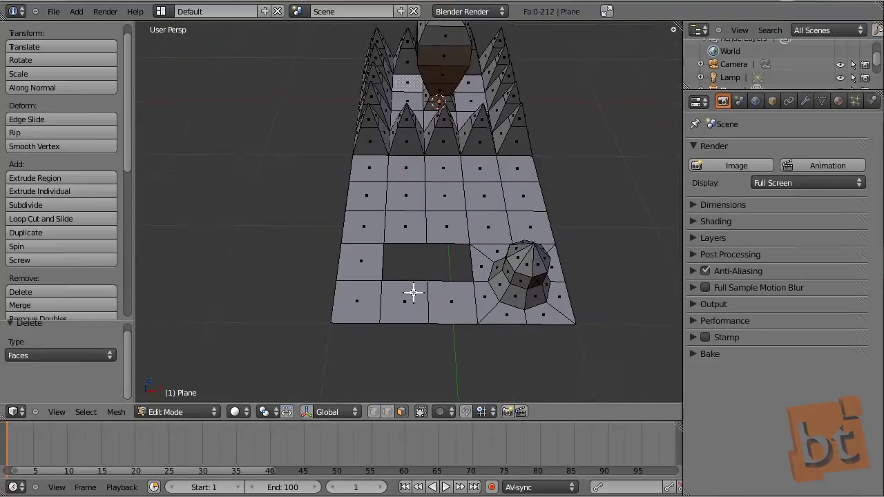
{"action": "scroll", "coordinate": [448, 263], "scroll_direction": "up", "scroll_amount": 2}
{"action": "key", "text": "ctrl+Tab"}
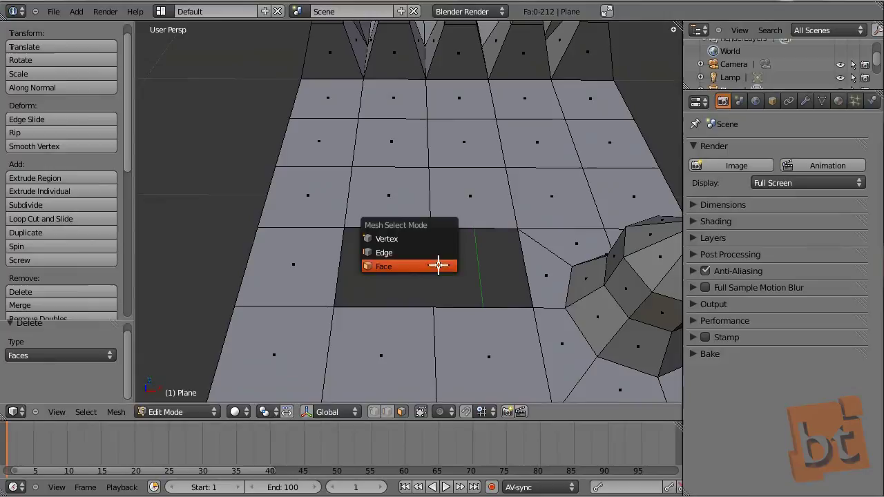
{"action": "left_click", "coordinate": [410, 238]}
{"action": "right_click", "coordinate": [343, 227]}
{"action": "right_click", "coordinate": [428, 227], "text": "shift"}
{"action": "right_click", "coordinate": [433, 306], "text": "shift"}
{"action": "right_click", "coordinate": [333, 305], "text": "shift"}
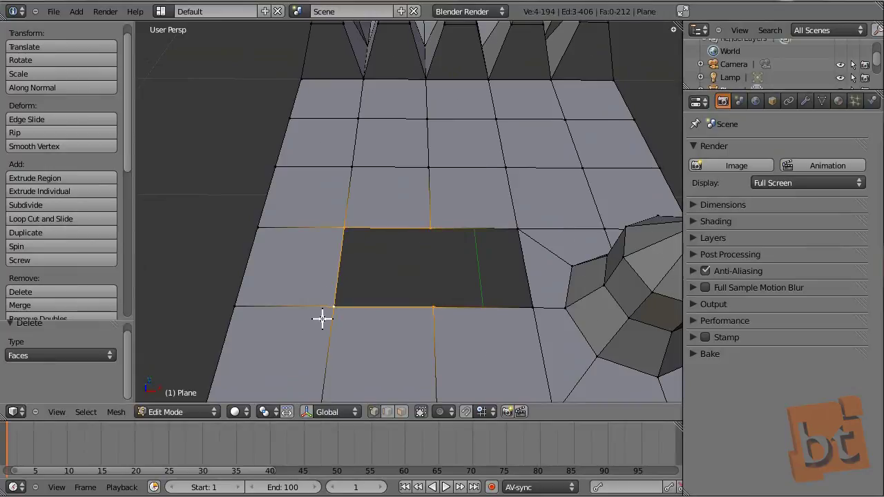
- Deselect one far corner of the gap, fill the three remaining vertices with a triangular face, and undo that face
{"action": "right_click", "coordinate": [428, 227], "text": "shift"}
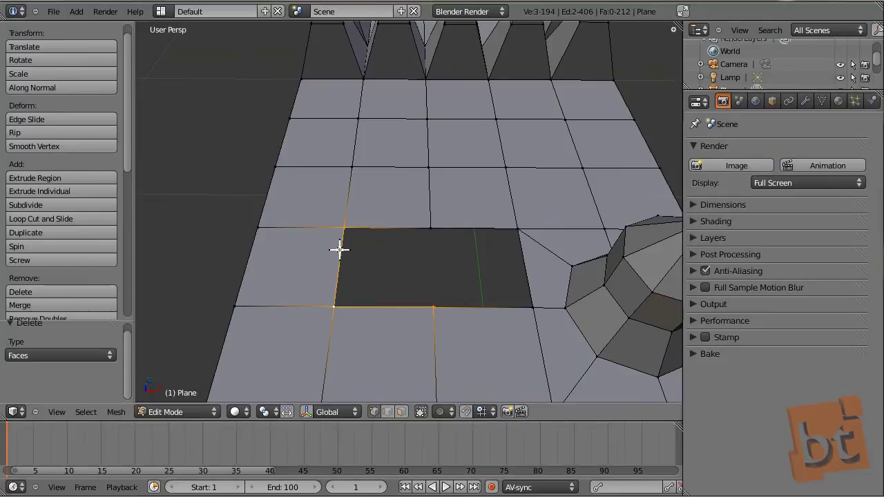
{"action": "key", "text": "f"}
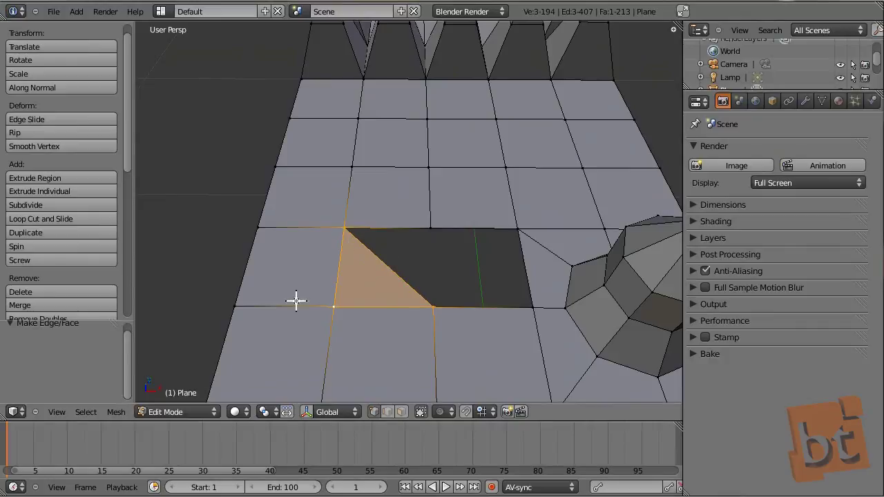
{"action": "key", "text": "ctrl+z"}
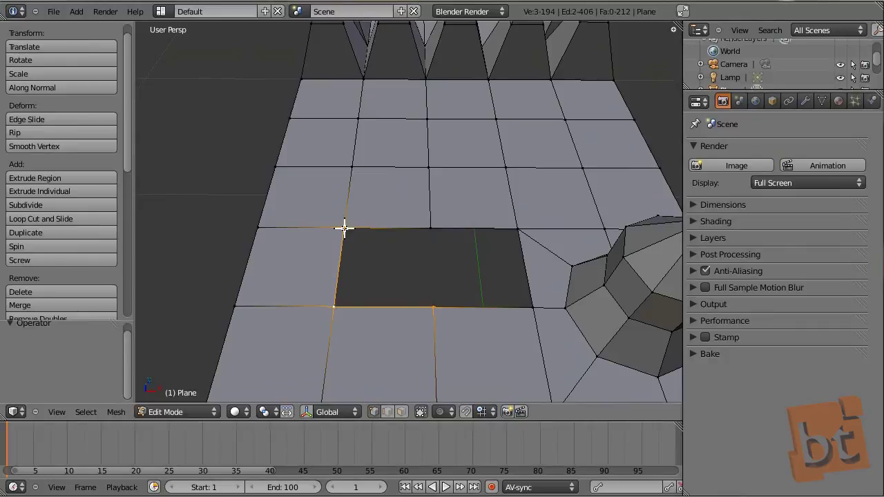
- Fill the first gap with a quad from its four corner vertices and the gap beside the tower from two opposite edges
{"action": "right_click", "coordinate": [430, 228], "text": "shift"}
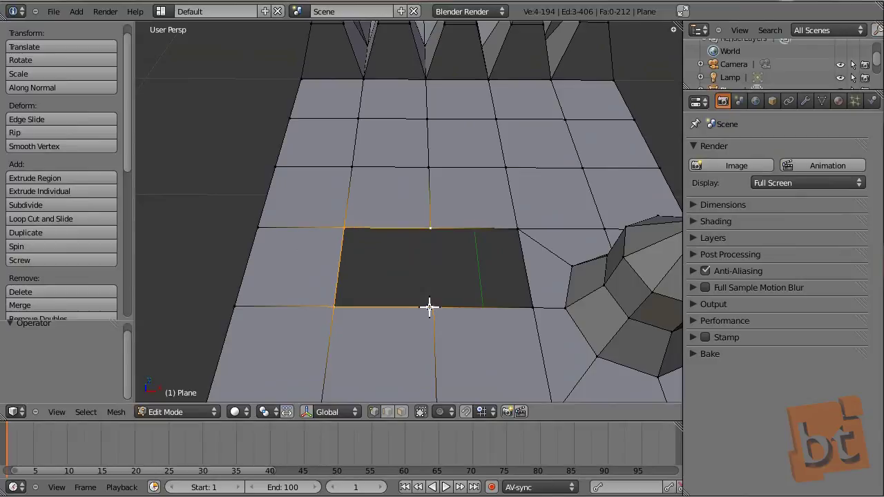
{"action": "key", "text": "f"}
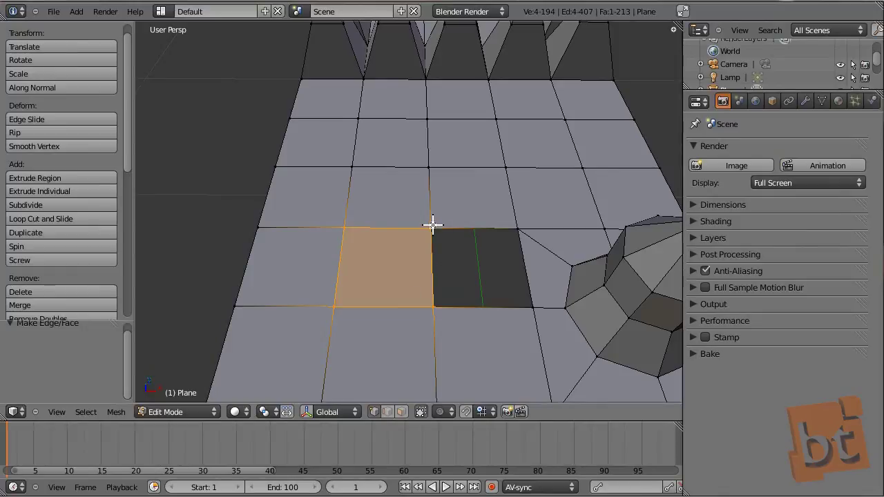
{"action": "key", "text": "ctrl+Tab"}
{"action": "left_click", "coordinate": [421, 237]}
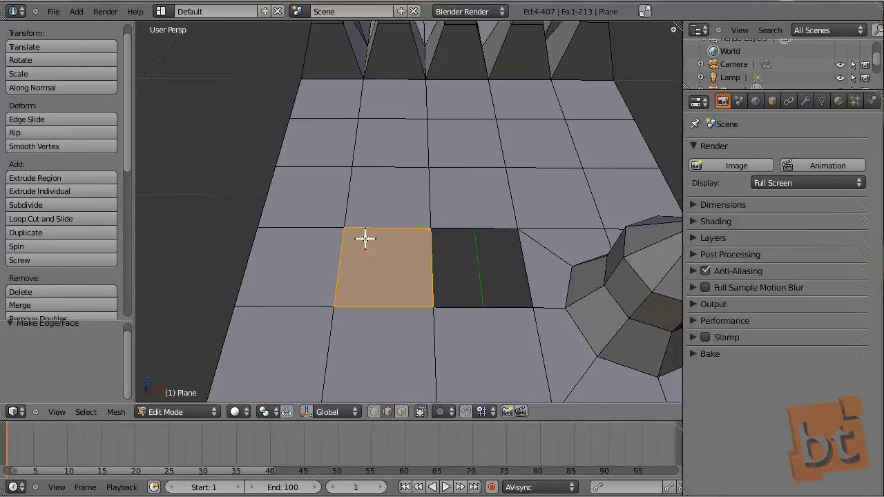
{"action": "right_click", "coordinate": [474, 227]}
{"action": "right_click", "coordinate": [477, 308], "text": "shift"}
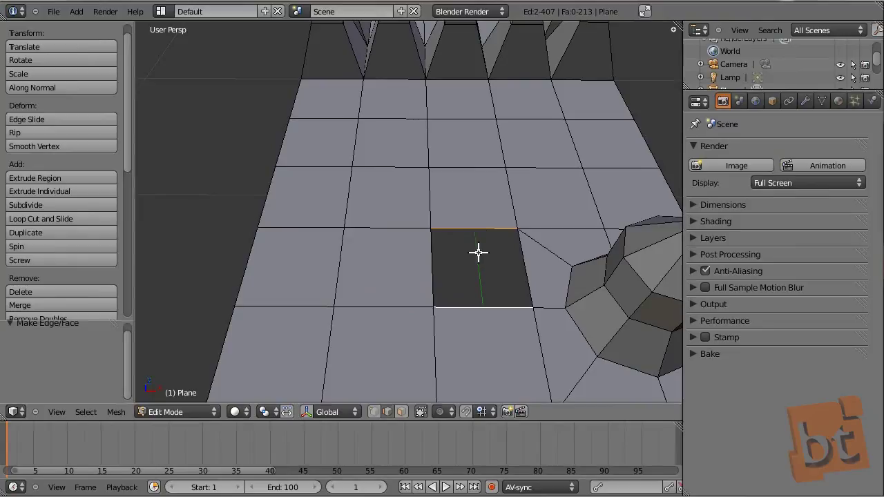
{"action": "key", "text": "f"}
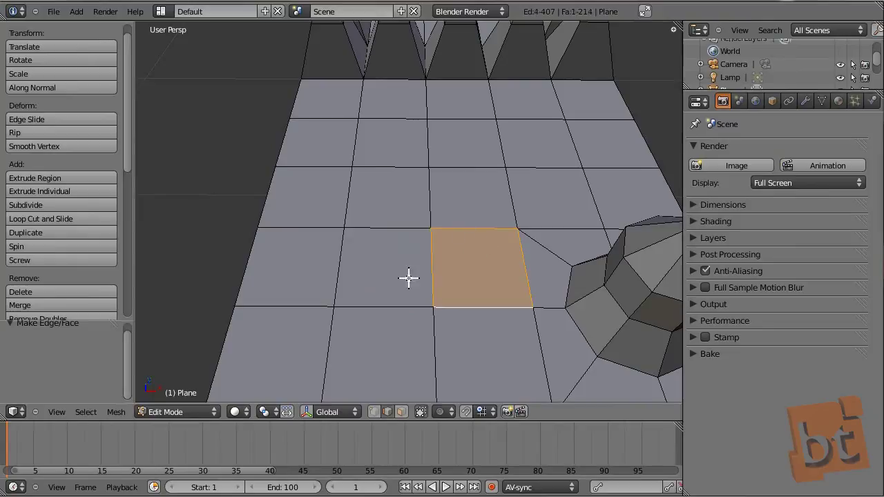
- In top view and vertex select mode, extrude the floor's outer front corner vertex three times into a bent chain leading outward
{"action": "scroll", "coordinate": [522, 217], "scroll_direction": "down", "scroll_amount": 4}
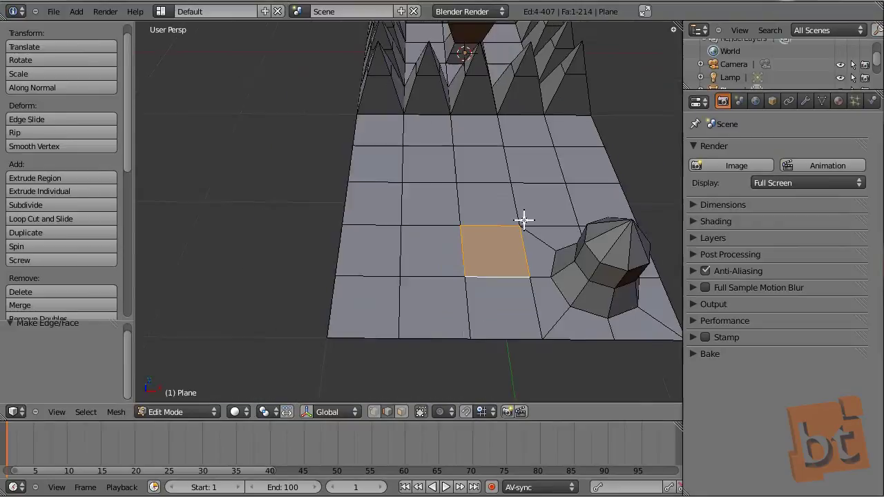
{"action": "key", "text": "a"}
{"action": "middle_click_drag", "start_coordinate": [536, 230], "coordinate": [394, 265]}
{"action": "key", "text": "ctrl+Tab"}
{"action": "left_click", "coordinate": [394, 264]}
{"action": "right_click", "coordinate": [315, 270]}
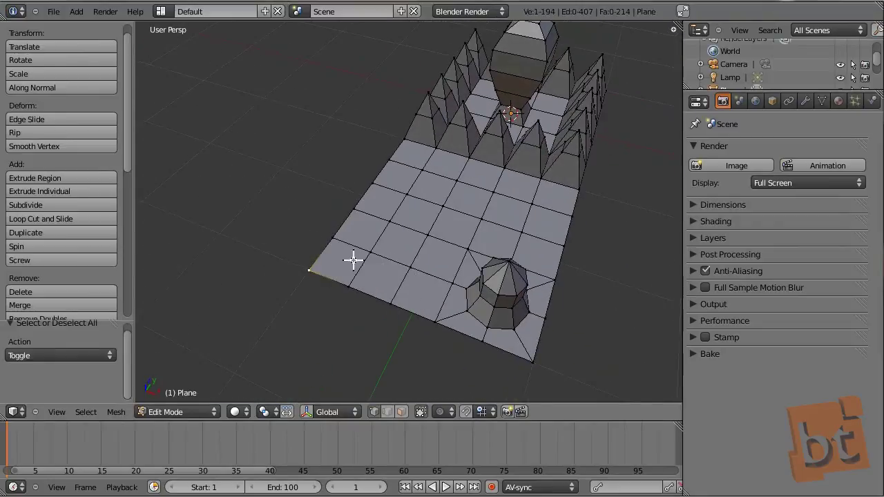
{"action": "key", "text": "KP_7"}
{"action": "scroll", "coordinate": [488, 203], "scroll_direction": "down", "scroll_amount": 3, "text": "shift"}
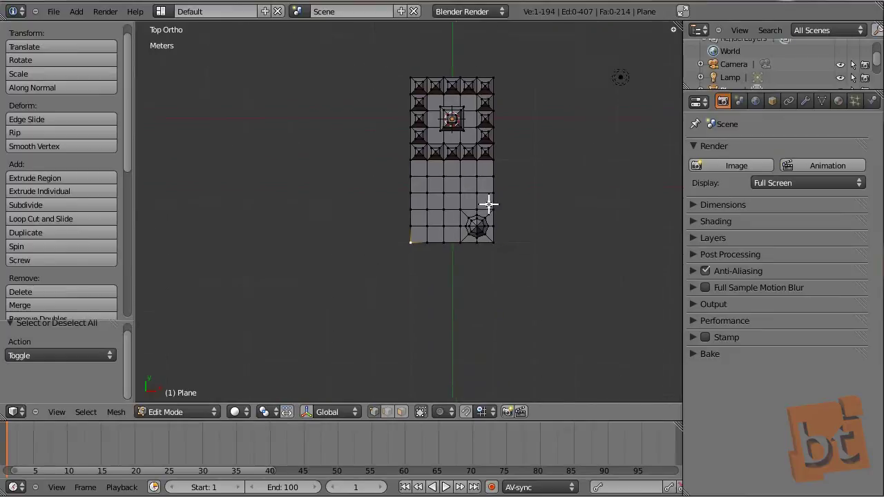
{"action": "scroll", "coordinate": [481, 194], "scroll_direction": "up", "scroll_amount": 3}
{"action": "scroll", "coordinate": [482, 194], "scroll_direction": "down", "scroll_amount": 2, "text": "shift"}
{"action": "scroll", "coordinate": [476, 214], "scroll_direction": "up", "scroll_amount": 2, "text": "ctrl"}
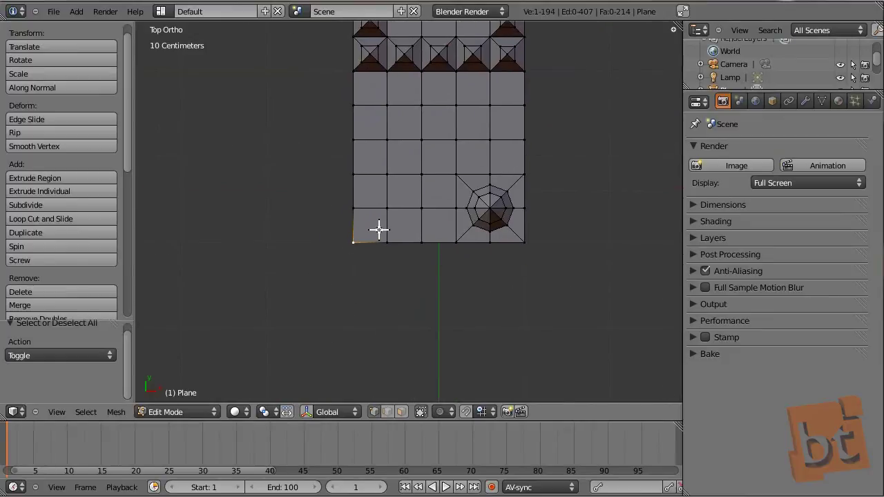
{"action": "scroll", "coordinate": [386, 229], "scroll_direction": "up", "scroll_amount": 3, "text": "ctrl"}
{"action": "scroll", "coordinate": [408, 242], "scroll_direction": "up", "scroll_amount": 1, "text": "shift"}
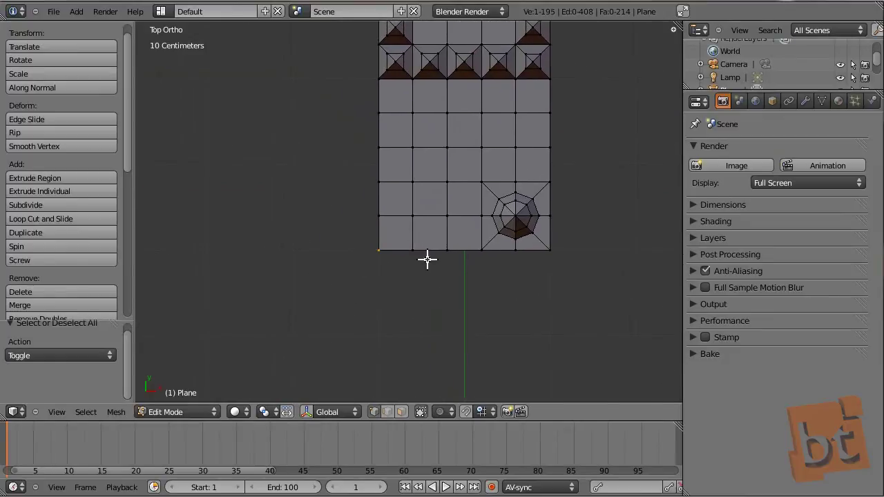
{"action": "key", "text": "e"}
{"action": "left_click", "coordinate": [384, 249]}
{"action": "key", "text": "e"}
{"action": "left_click", "coordinate": [354, 221]}
{"action": "key", "text": "e"}
{"action": "left_click", "coordinate": [317, 205]}
- Extrude the second vertex along the floor's side edge three times into a chain roughly parallel to the first
{"action": "right_click", "coordinate": [382, 216]}
{"action": "key", "text": "e"}
{"action": "left_click", "coordinate": [385, 225]}
{"action": "key", "text": "e"}
{"action": "left_click", "coordinate": [360, 198]}
{"action": "key", "text": "e"}
{"action": "left_click", "coordinate": [317, 184]}
- Select the third vertex on the floor's side edge and extrude it straight to three clicked positions, forming a third parallel chain
{"action": "right_click", "coordinate": [381, 183]}
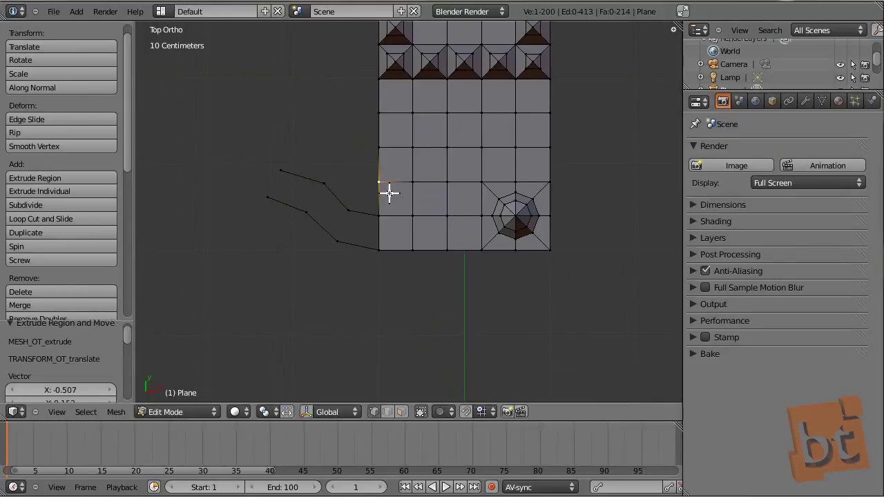
{"action": "scroll", "coordinate": [378, 196], "scroll_direction": "up", "scroll_amount": 2}
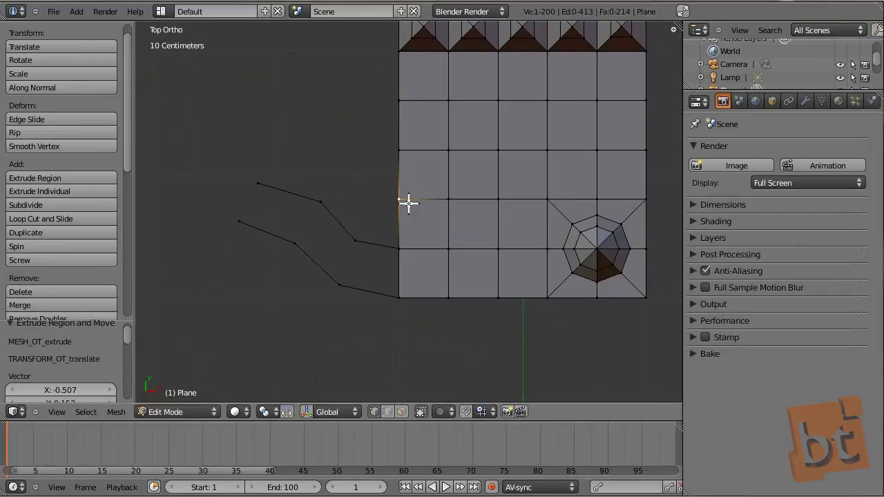
{"action": "right_click", "coordinate": [359, 190], "text": "ctrl"}
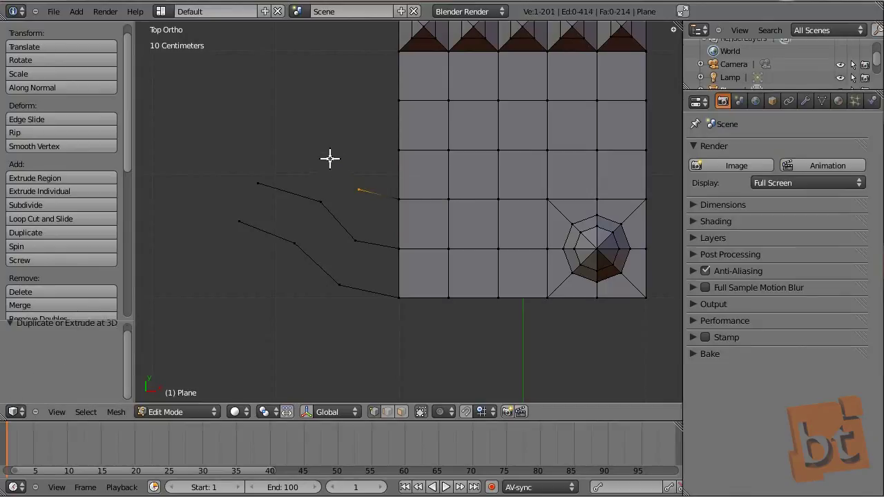
{"action": "right_click", "coordinate": [263, 145], "text": "ctrl"}
- In edge select mode, fill both outermost gaps between the three chains and the lower middle gap with faces from opposite edges
{"action": "key", "text": "ctrl+Tab"}
{"action": "left_click", "coordinate": [253, 222]}
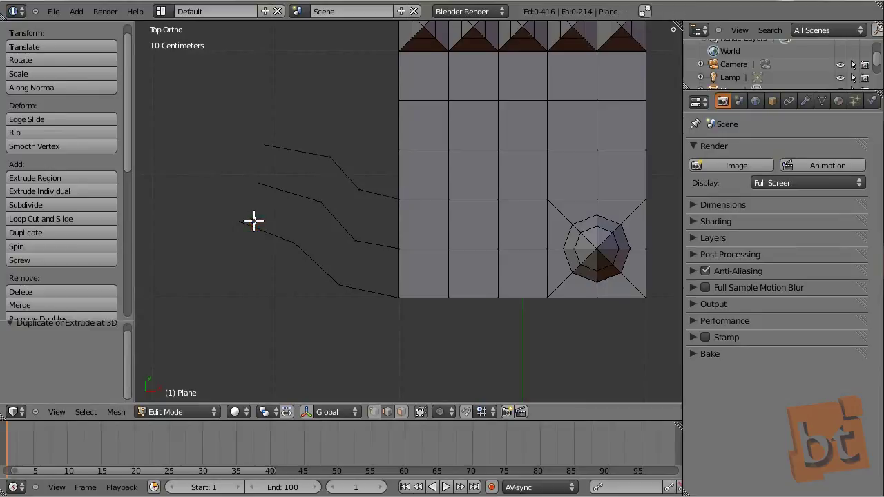
{"action": "right_click", "coordinate": [288, 193], "text": "shift"}
{"action": "key", "text": "f"}
{"action": "right_click", "coordinate": [286, 192]}
{"action": "right_click", "coordinate": [280, 237], "text": "shift"}
{"action": "key", "text": "f"}
{"action": "right_click", "coordinate": [310, 257]}
{"action": "right_click", "coordinate": [337, 220], "text": "shift"}
{"action": "key", "text": "f"}
- Fill the upper middle gap and the two gaps beside the floor with faces from opposite edges, then clear the selection
{"action": "right_click", "coordinate": [339, 174]}
{"action": "right_click", "coordinate": [336, 219], "text": "shift"}
{"action": "key", "text": "f"}
{"action": "right_click", "coordinate": [371, 192]}
{"action": "right_click", "coordinate": [376, 236], "text": "shift"}
{"action": "key", "text": "f"}
{"action": "right_click", "coordinate": [377, 249]}
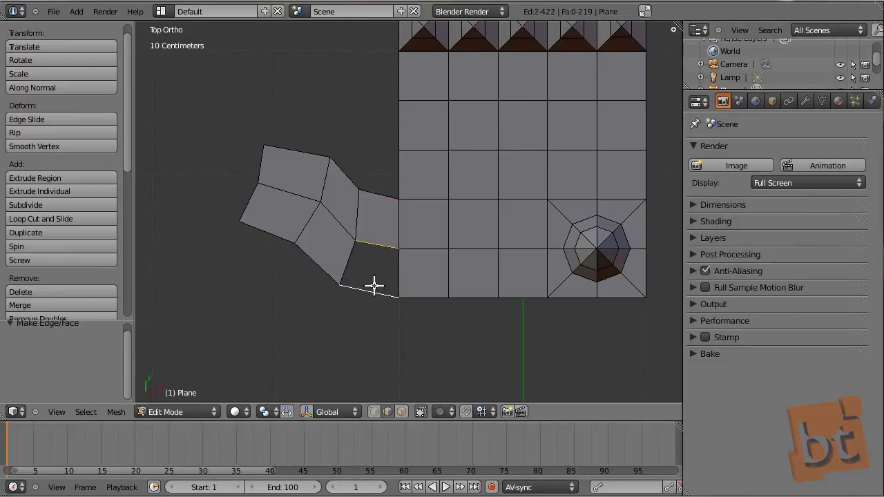
{"action": "key", "text": "f"}
{"action": "key", "text": "a"}
- In vertex select mode, move the new strip's upper middle, centre, lower and inner vertices slightly outward to even out its faces
{"action": "middle_click_drag", "start_coordinate": [494, 260], "coordinate": [424, 267], "text": "shift"}
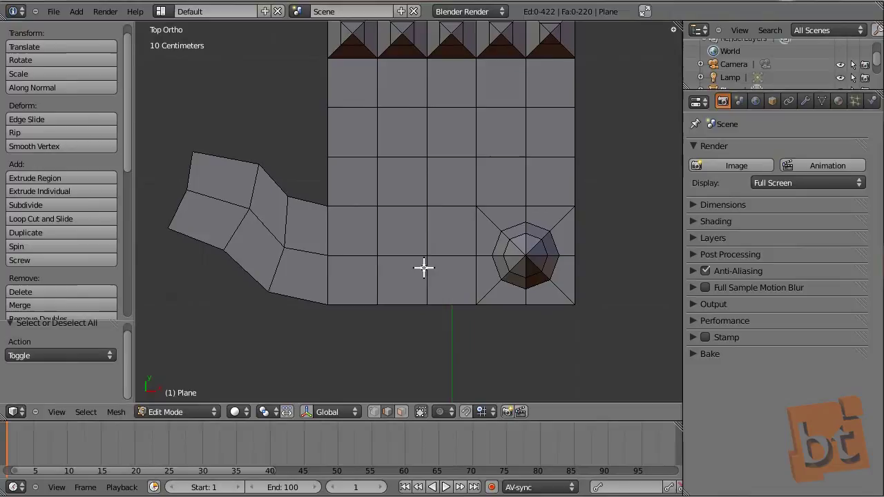
{"action": "middle_click_drag", "start_coordinate": [332, 241], "coordinate": [353, 242], "text": "shift"}
{"action": "key", "text": "ctrl+Tab"}
{"action": "left_click", "coordinate": [345, 230]}
{"action": "right_click", "coordinate": [289, 185]}
{"action": "key", "text": "g"}
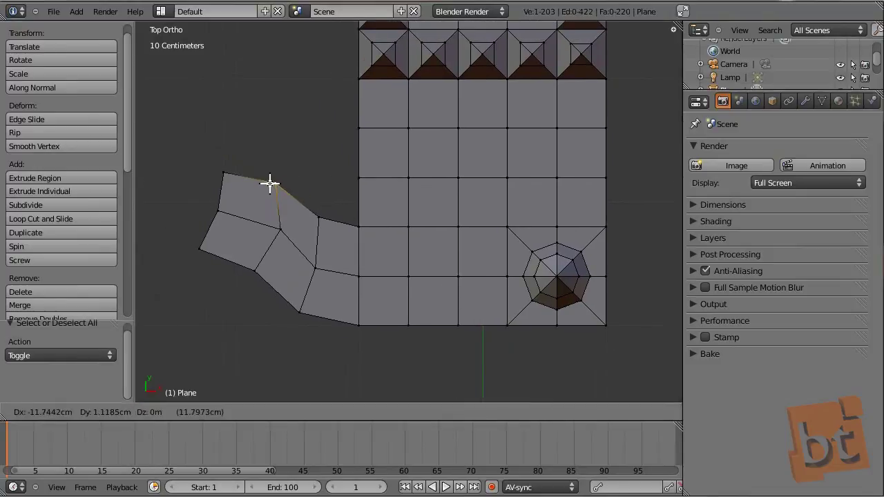
{"action": "left_click", "coordinate": [272, 183]}
{"action": "right_click", "coordinate": [280, 229]}
{"action": "key", "text": "g"}
{"action": "left_click", "coordinate": [286, 282]}
{"action": "right_click", "coordinate": [304, 269]}
{"action": "key", "text": "g"}
{"action": "left_click", "coordinate": [310, 259]}
- Move the strip's inner upper-edge vertex and the vertex joining it to the floor slightly along positive Y to smooth the junction
{"action": "right_click", "coordinate": [326, 202]}
{"action": "key", "text": "g"}
{"action": "left_click", "coordinate": [324, 188]}
{"action": "key", "text": "g"}
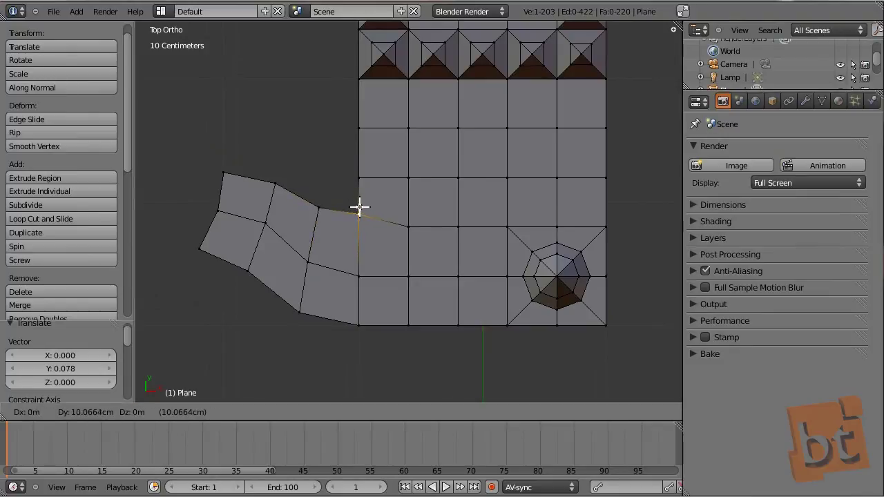
{"action": "left_click", "coordinate": [359, 210]}
- In edge select mode, select a floor edge between the strip and the spikes and apply Edge Slide with factor 0.530
{"action": "scroll", "coordinate": [417, 239], "scroll_direction": "up", "scroll_amount": 1}
{"action": "middle_click_drag", "start_coordinate": [416, 239], "coordinate": [306, 237], "text": "shift"}
{"action": "scroll", "coordinate": [426, 245], "scroll_direction": "down", "scroll_amount": 5}
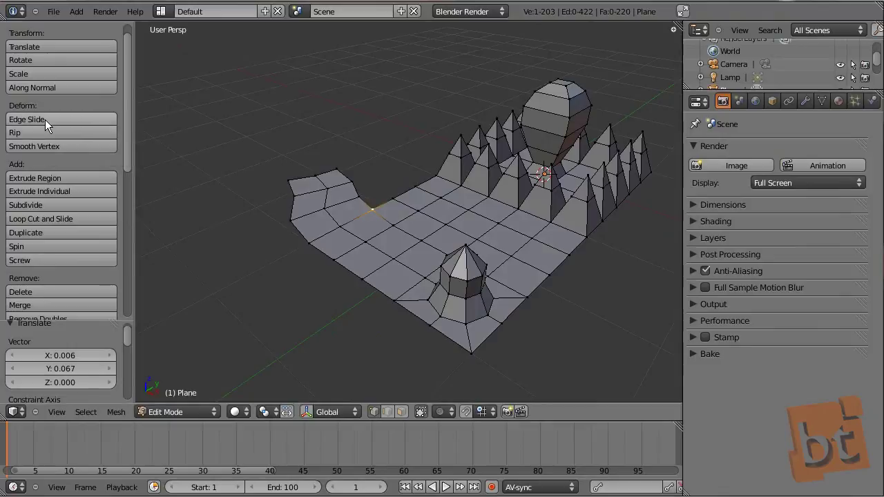
{"action": "middle_click_drag", "start_coordinate": [398, 215], "coordinate": [509, 228]}
{"action": "key", "text": "ctrl+Tab"}
{"action": "left_click", "coordinate": [479, 244]}
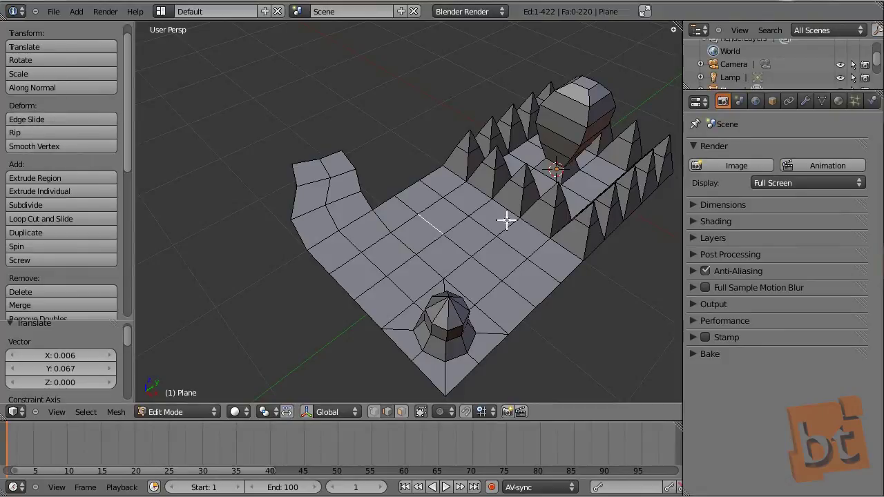
{"action": "key", "text": "ctrl+e"}
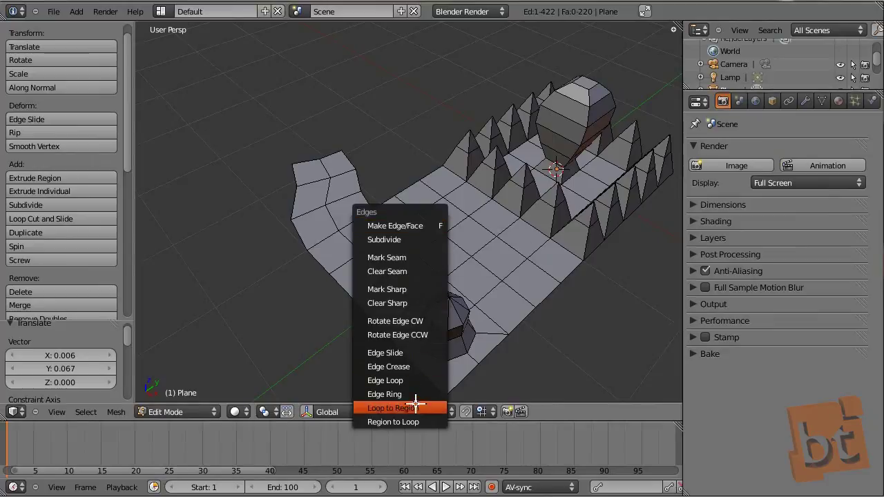
{"action": "left_click", "coordinate": [416, 353]}
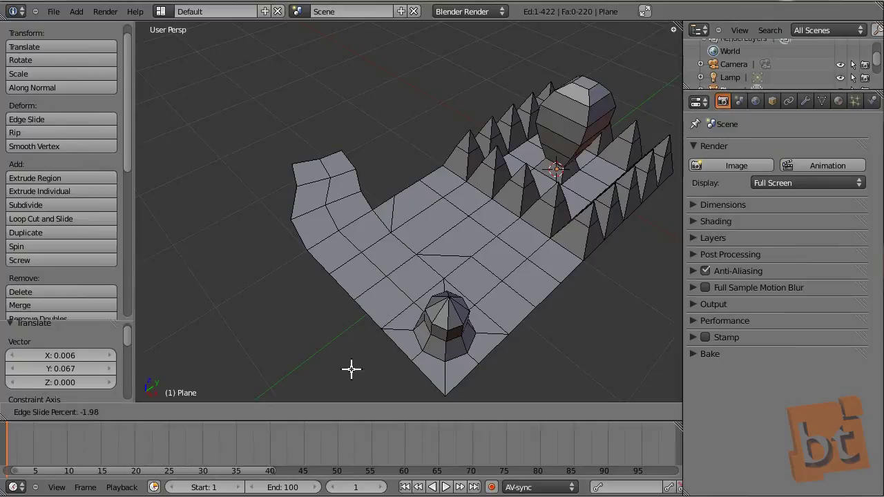
{"action": "left_click", "coordinate": [412, 317]}
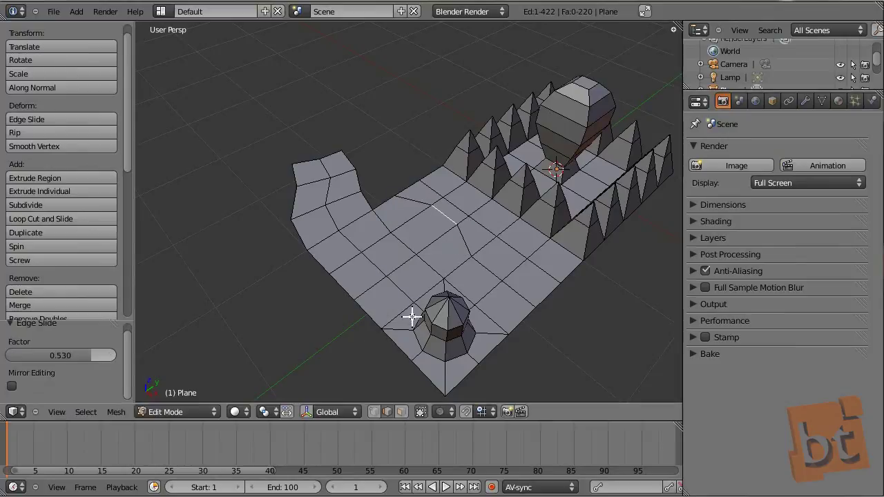
- In face select mode, select the floor face adjoining the slid edge and review the available face operations
{"action": "middle_click_drag", "start_coordinate": [403, 346], "coordinate": [452, 330]}
{"action": "key", "text": "ctrl+Tab"}
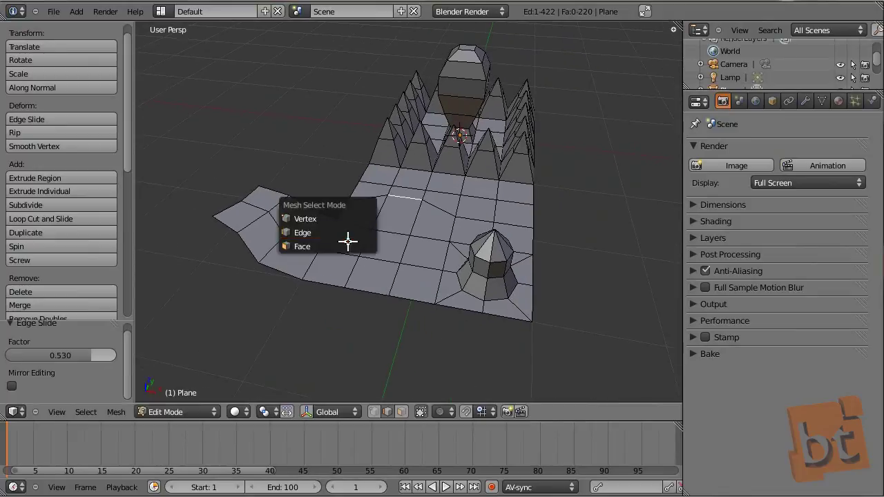
{"action": "left_click", "coordinate": [347, 242]}
{"action": "right_click", "coordinate": [399, 215]}
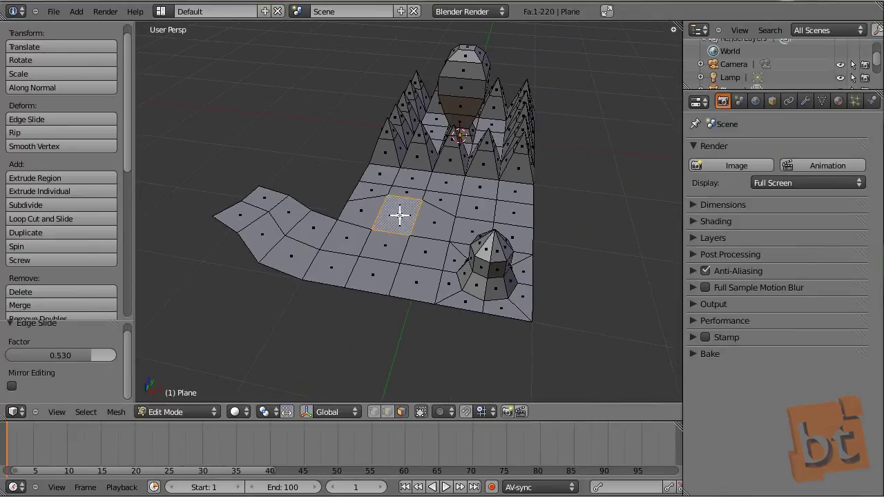
{"action": "key", "text": "ctrl+f"}
- In edge select mode, select the selected floor face's edge farthest from the spikes and rotate it clockwise three times
{"action": "key", "text": "ctrl+Tab"}
{"action": "left_click", "coordinate": [405, 219]}
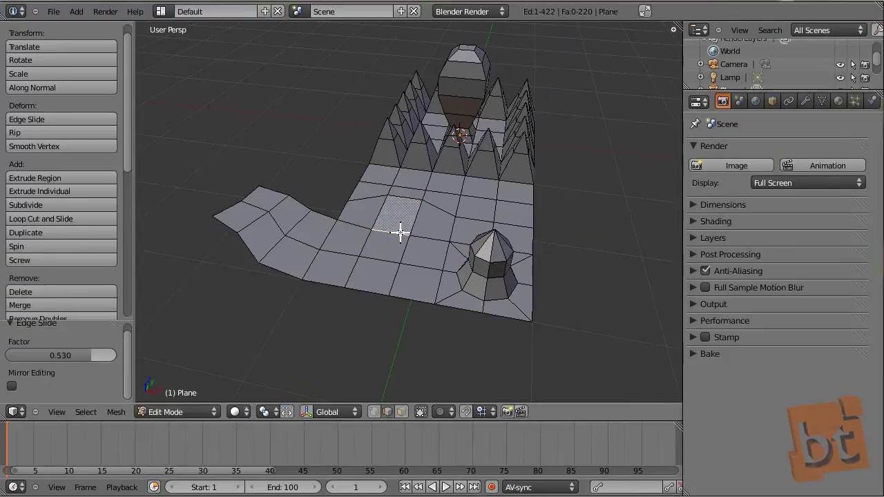
{"action": "key", "text": "ctrl+e"}
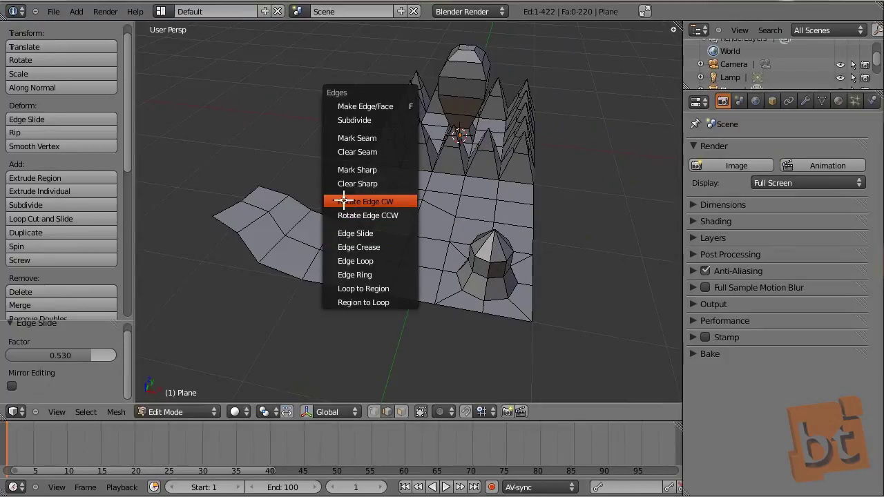
{"action": "left_click", "coordinate": [389, 199]}
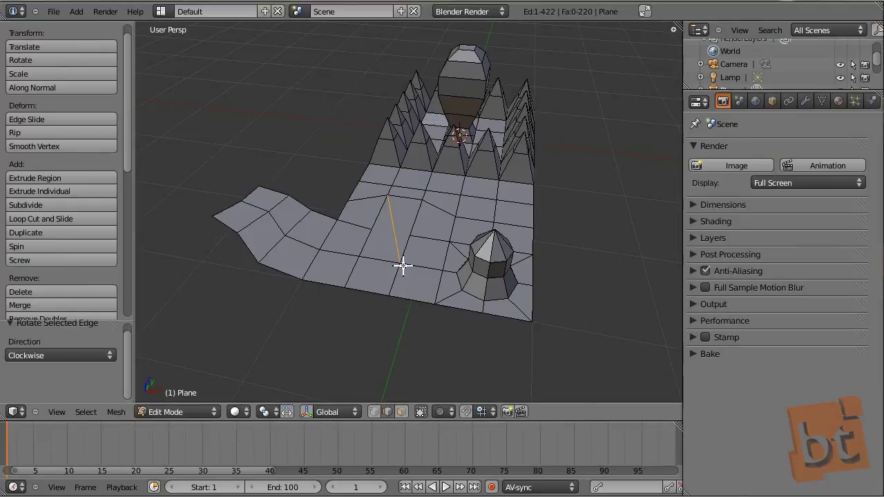
{"action": "key", "text": "ctrl+e"}
{"action": "left_click", "coordinate": [402, 225]}
{"action": "key", "text": "ctrl+e"}
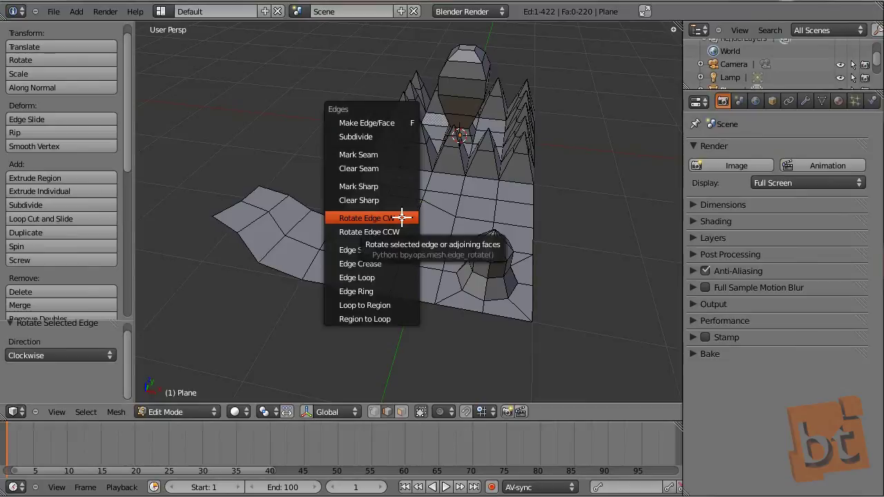
{"action": "left_click", "coordinate": [386, 218]}
- Rotate the same floor edge counter-clockwise three times
{"action": "key", "text": "ctrl+e"}
{"action": "left_click", "coordinate": [388, 232]}
{"action": "key", "text": "ctrl+e"}
{"action": "left_click", "coordinate": [387, 233]}
{"action": "key", "text": "ctrl+e"}
{"action": "left_click", "coordinate": [387, 232]}
- Select the edge loop running through the rotated floor edge, then alternate loop selection between it and the neighbouring row nearer the spikes
{"action": "key", "text": "ctrl+e"}
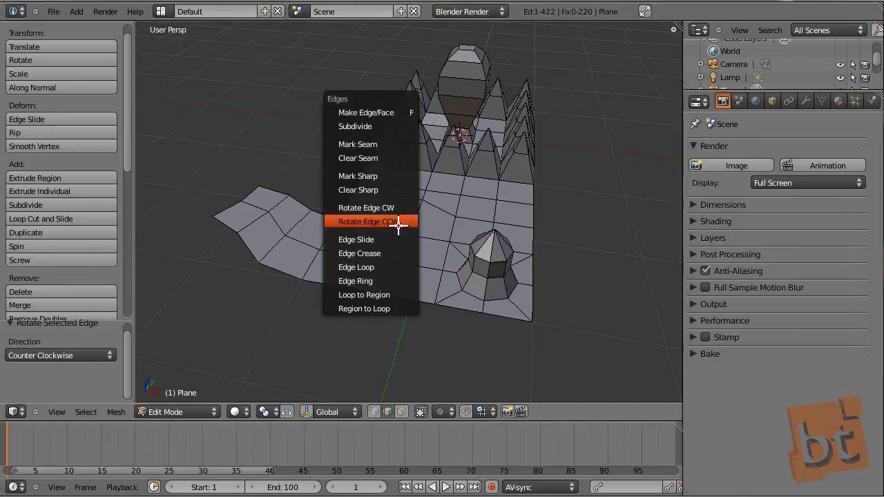
{"action": "left_click", "coordinate": [378, 267]}
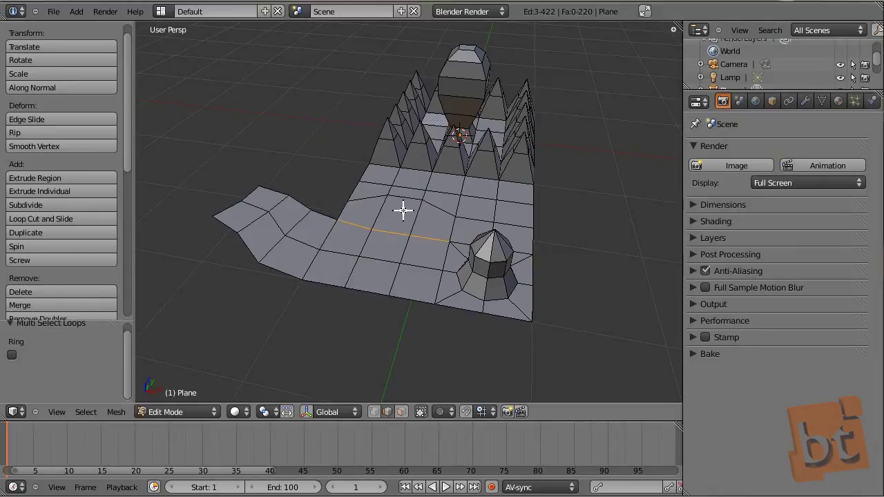
{"action": "right_click", "coordinate": [403, 197], "text": "alt"}
{"action": "right_click", "coordinate": [394, 231], "text": "alt"}
{"action": "right_click", "coordinate": [405, 195], "text": "alt"}
{"action": "right_click", "coordinate": [385, 232], "text": "alt"}
{"action": "right_click", "coordinate": [398, 198], "text": "alt"}
{"action": "right_click", "coordinate": [393, 232], "text": "alt"}
- In vertex select mode, select the floor vertex one face in from the strip junction and rip it toward the strip
{"action": "key", "text": "ctrl+Tab"}
{"action": "left_click", "coordinate": [387, 223]}
{"action": "right_click", "coordinate": [371, 227]}
{"action": "middle_click_drag", "start_coordinate": [400, 211], "coordinate": [417, 246]}
{"action": "scroll", "coordinate": [417, 246], "scroll_direction": "up", "scroll_amount": 4}
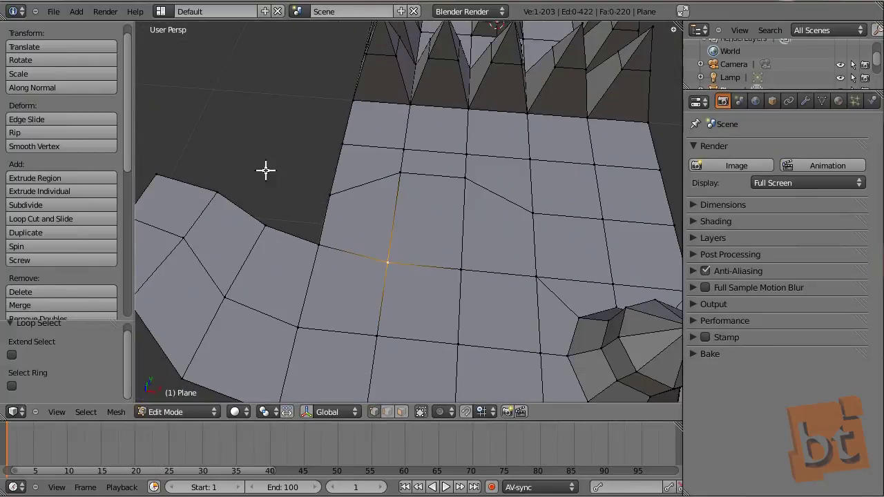
{"action": "left_click", "coordinate": [52, 132]}
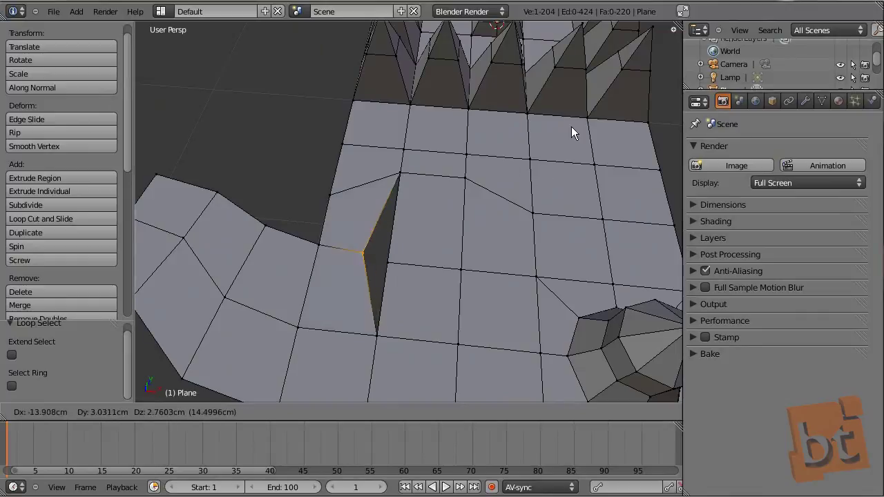
{"action": "left_click", "coordinate": [592, 137]}
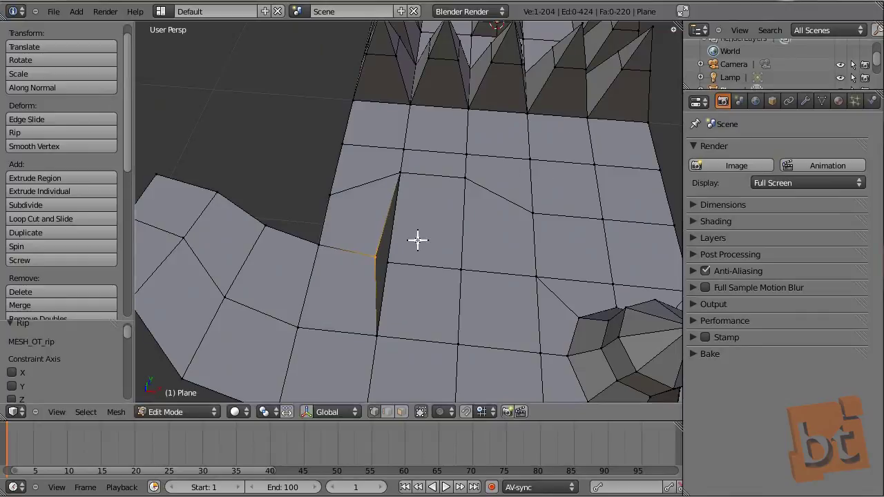
- Move the vertex opposite the tear by about X 0.088, Y 0.022, Z 0.008, and undo both the move and the rip
{"action": "key", "text": "g"}
{"action": "left_click", "coordinate": [418, 249]}
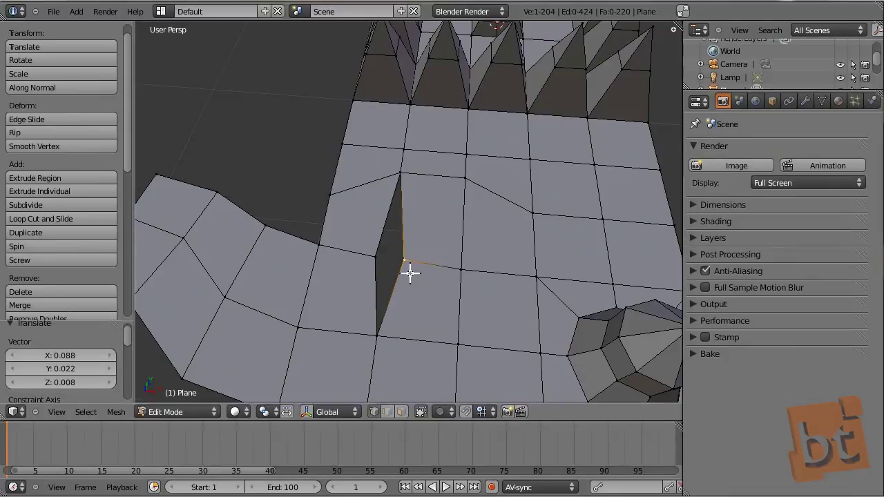
{"action": "key", "text": "ctrl+z"}
{"action": "key", "text": "ctrl+z"}
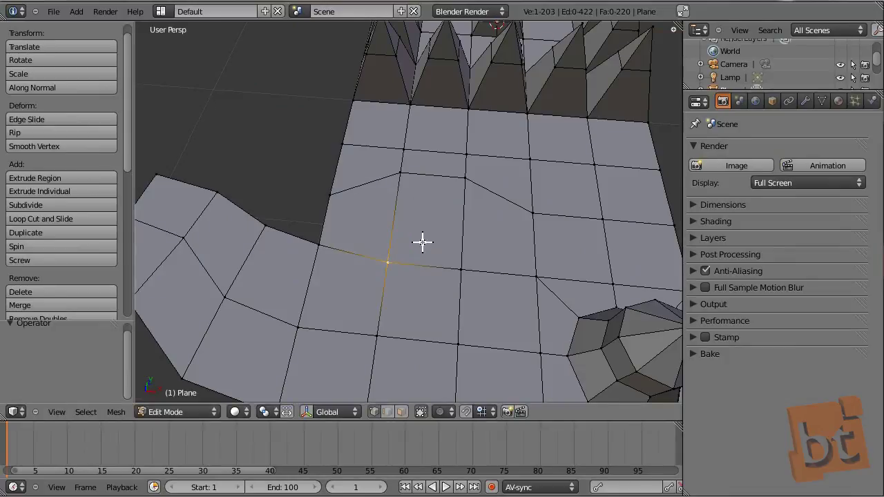
- Reselect the same floor vertex, rip it without moving the duplicate, and try a second rip on it
{"action": "key", "text": "a"}
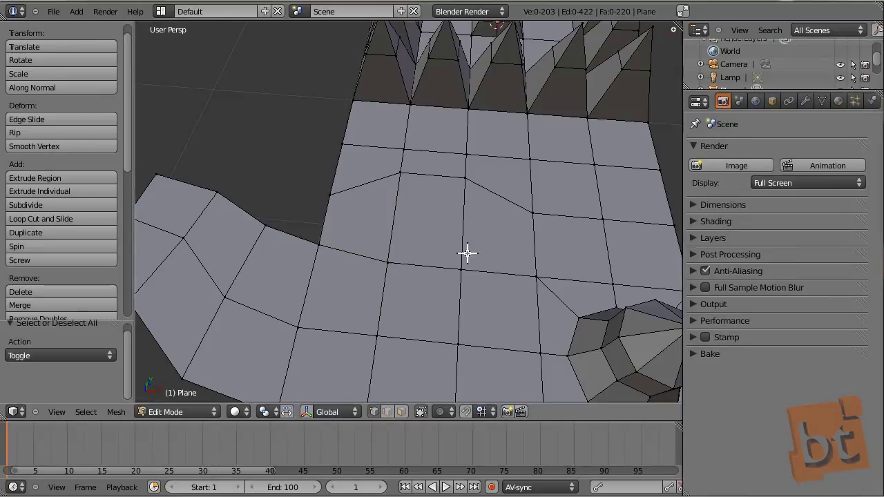
{"action": "middle_click_drag", "start_coordinate": [467, 253], "coordinate": [530, 284]}
{"action": "right_click", "coordinate": [374, 239]}
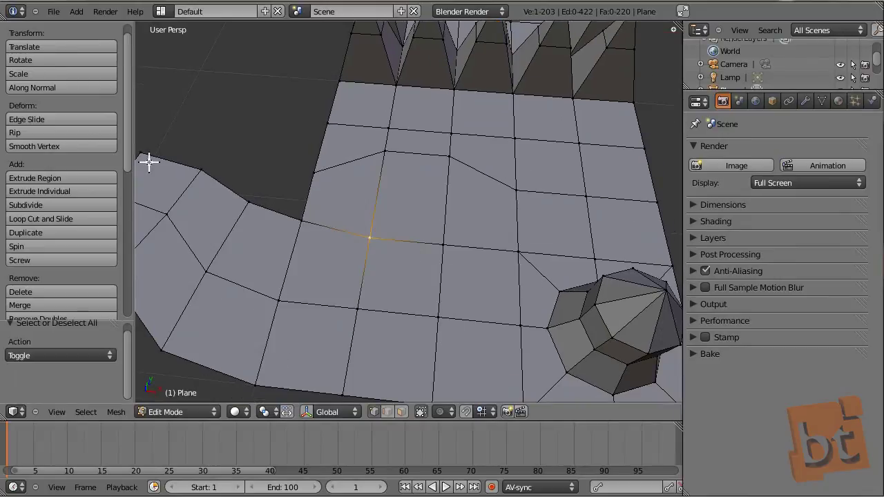
{"action": "left_click", "coordinate": [40, 131]}
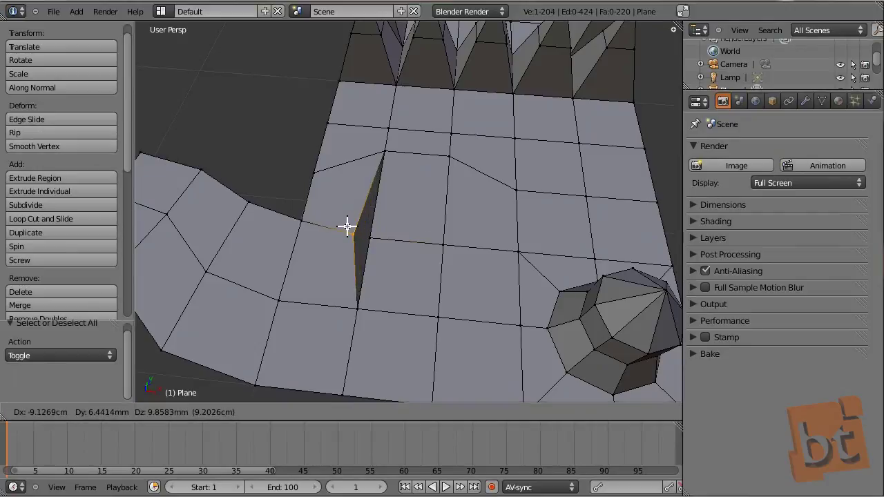
{"action": "right_click", "coordinate": [347, 226]}
{"action": "right_click", "coordinate": [369, 236]}
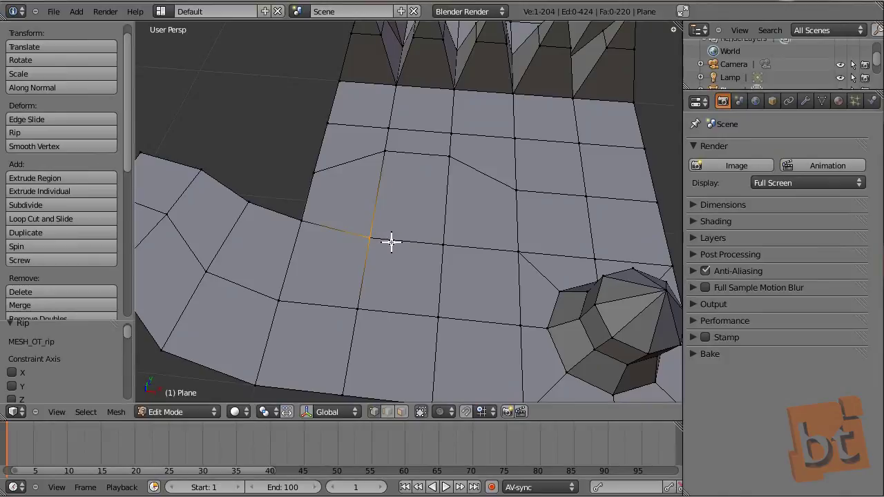
{"action": "key", "text": "v"}
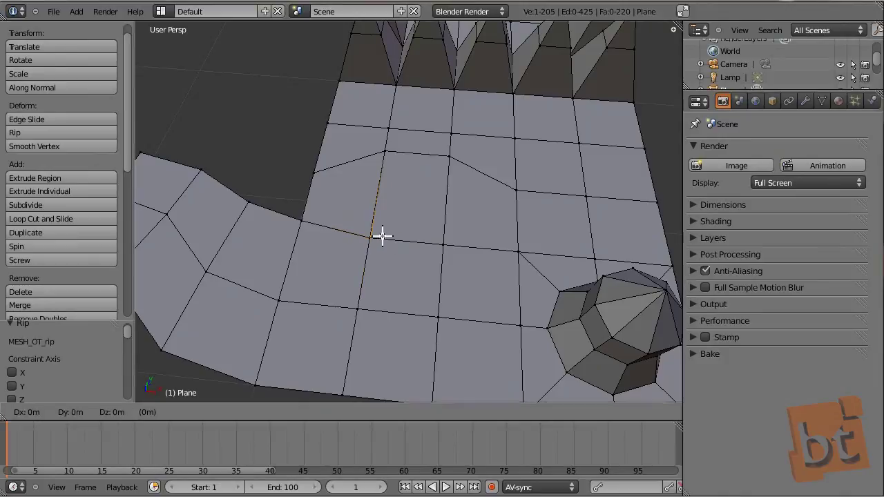
{"action": "right_click", "coordinate": [372, 223]}
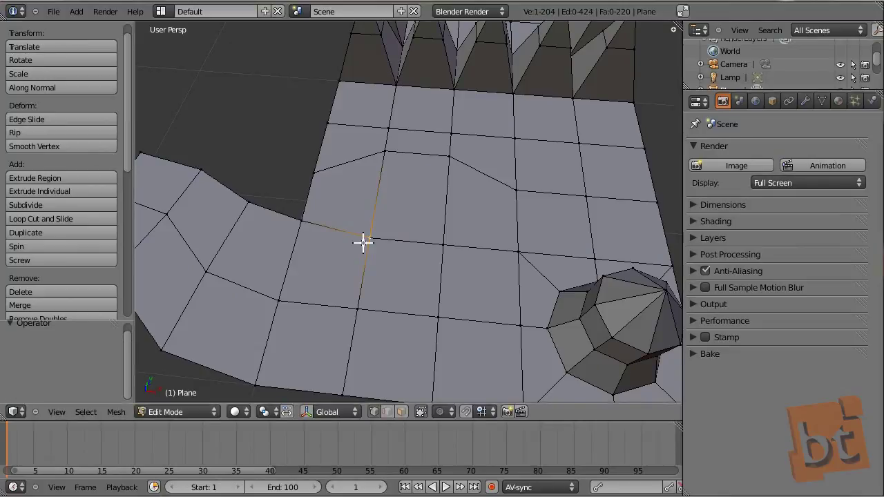
- Move the ripped vertex by about X -0.094, Y -0.003, Z 0.004, then merge it with its original using At Last
{"action": "key", "text": "v"}
{"action": "left_click", "coordinate": [371, 236]}
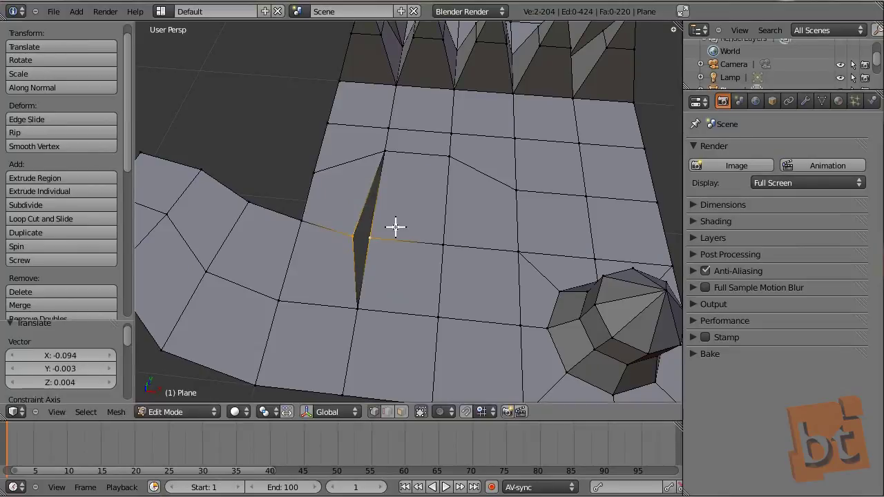
{"action": "key", "text": "alt+m"}
{"action": "left_click", "coordinate": [381, 182]}
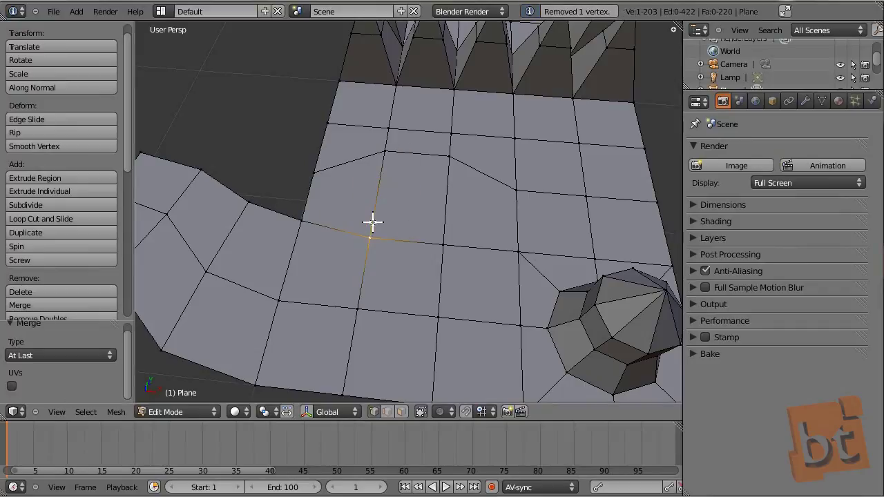
- Try ripping the merged floor vertex in several directions, including toward the strip and toward the spikes, undoing each rip
{"action": "key", "text": "v"}
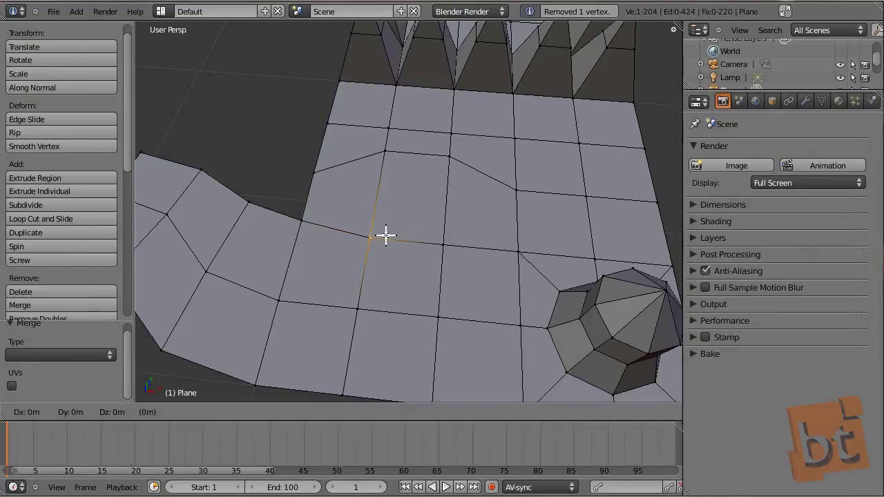
{"action": "right_click", "coordinate": [420, 237]}
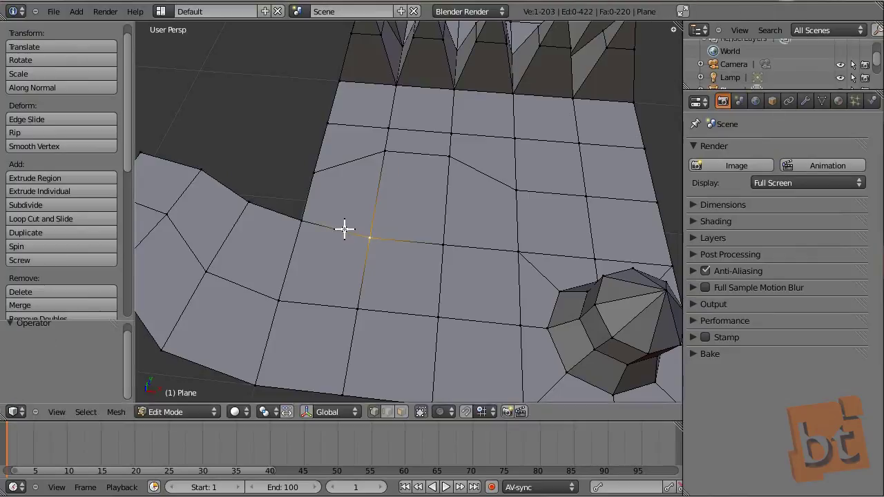
{"action": "key", "text": "v"}
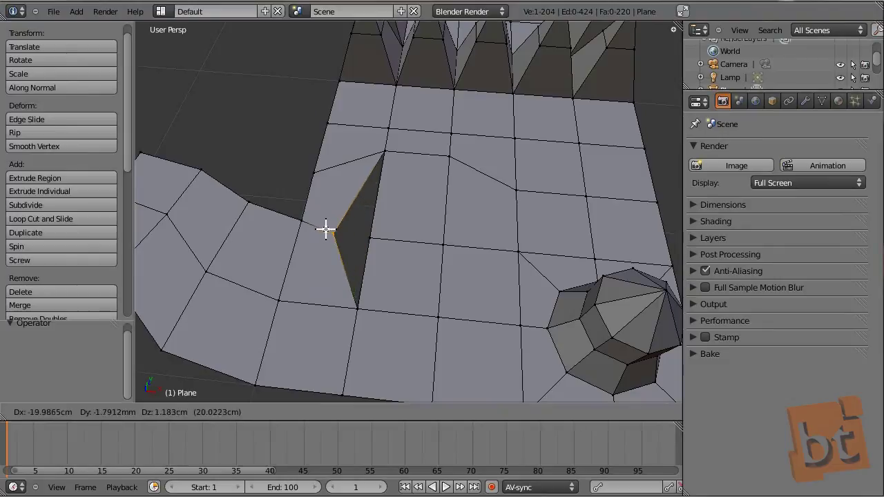
{"action": "left_click", "coordinate": [360, 230]}
{"action": "key", "text": "ctrl+z"}
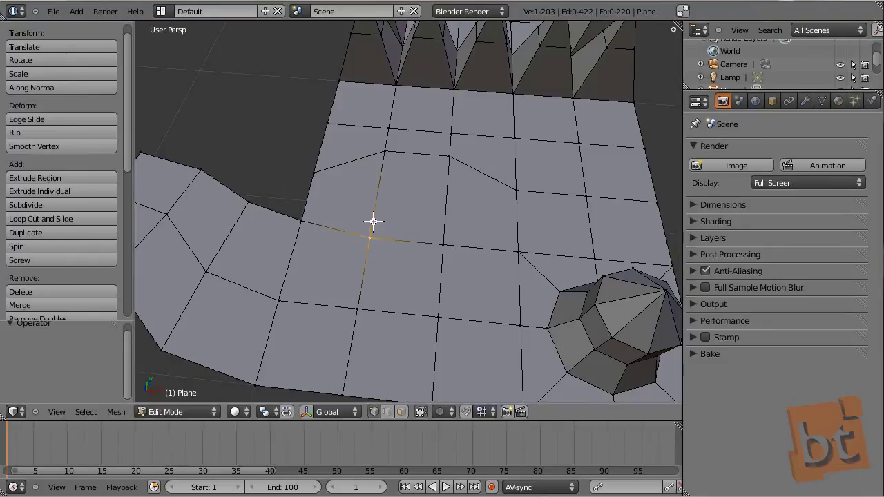
{"action": "key", "text": "v"}
{"action": "left_click", "coordinate": [375, 211]}
{"action": "key", "text": "ctrl+z"}
- Rip the floor vertex away from the spikes, then move its counterpart by about X 0.018, Y 0.156, Z 0.095 to widen the hole
{"action": "key", "text": "v"}
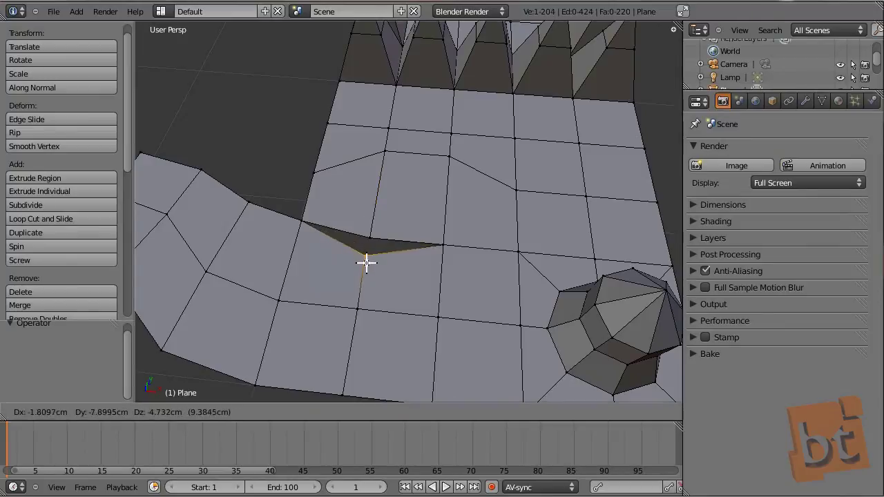
{"action": "left_click", "coordinate": [367, 274]}
{"action": "right_click", "coordinate": [370, 239], "text": "shift"}
{"action": "key", "text": "g"}
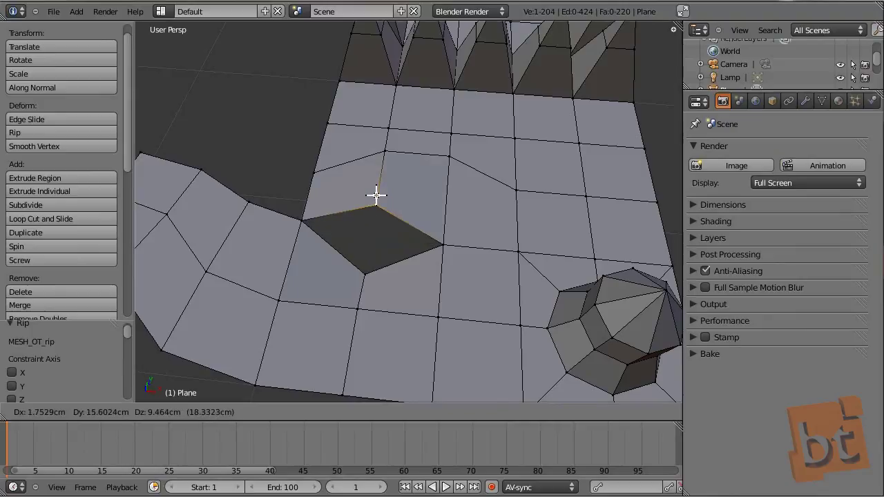
{"action": "left_click", "coordinate": [375, 194]}
- Select the four corner vertices of the diamond-shaped hole, fill it with a face, and clear the selection
{"action": "right_click", "coordinate": [365, 274], "text": "shift"}
{"action": "right_click", "coordinate": [441, 246], "text": "shift"}
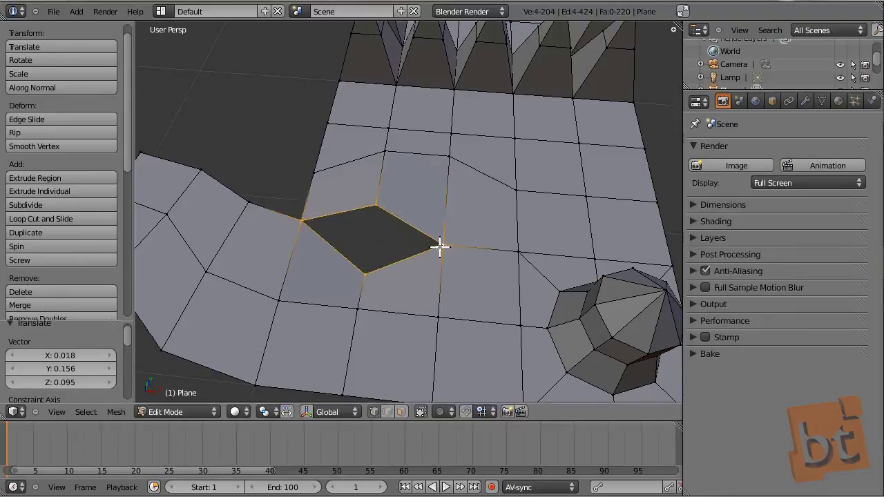
{"action": "key", "text": "f"}
{"action": "key", "text": "a"}
- Select the new face's two opposite ripped vertices and flatten them to the same height by scaling to 0 along global Z
{"action": "middle_click_drag", "start_coordinate": [468, 231], "coordinate": [349, 279]}
{"action": "right_click", "coordinate": [349, 278]}
{"action": "right_click", "coordinate": [384, 217], "text": "shift"}
{"action": "middle_click_drag", "start_coordinate": [385, 216], "coordinate": [495, 285]}
{"action": "middle_click_drag", "start_coordinate": [437, 250], "coordinate": [452, 304]}
{"action": "right_click", "coordinate": [439, 248], "text": "shift"}
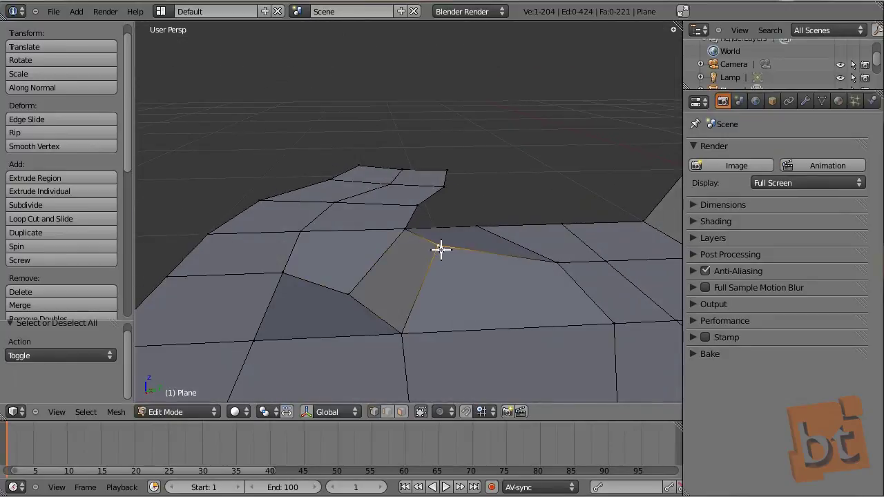
{"action": "middle_click_drag", "start_coordinate": [380, 316], "coordinate": [529, 282]}
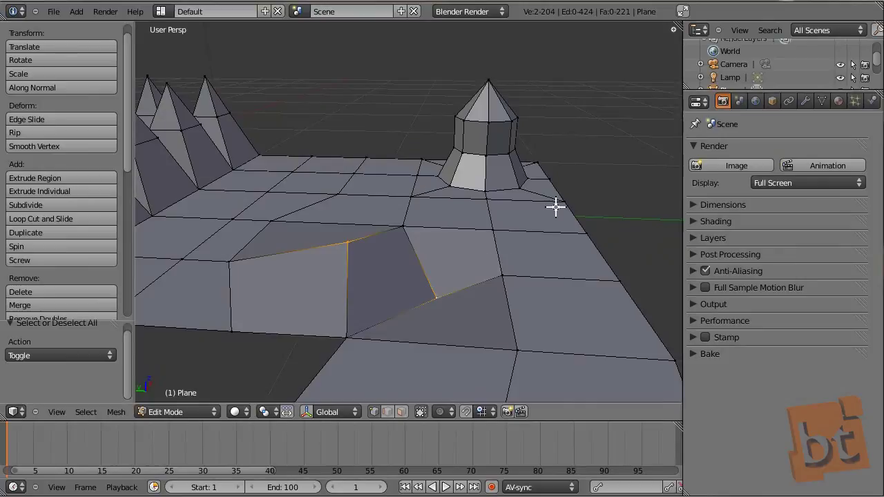
{"action": "key", "text": "s"}
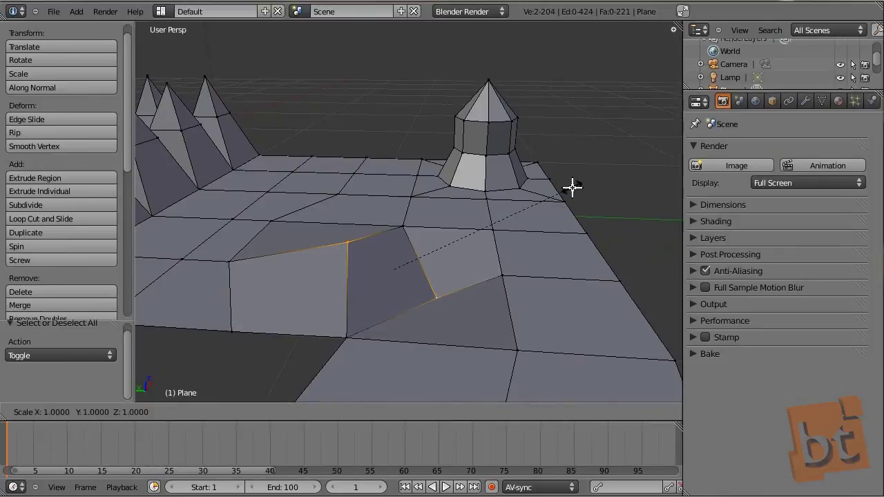
{"action": "key", "text": "z"}
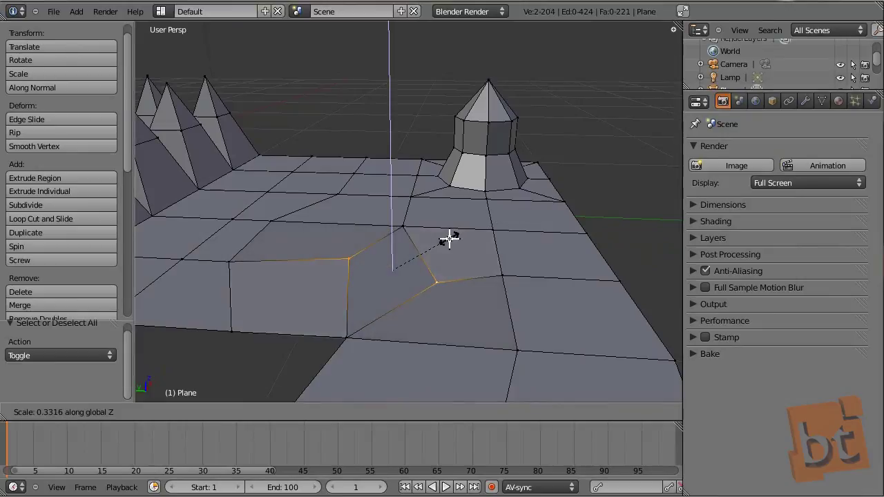
{"action": "type", "text": "0"}
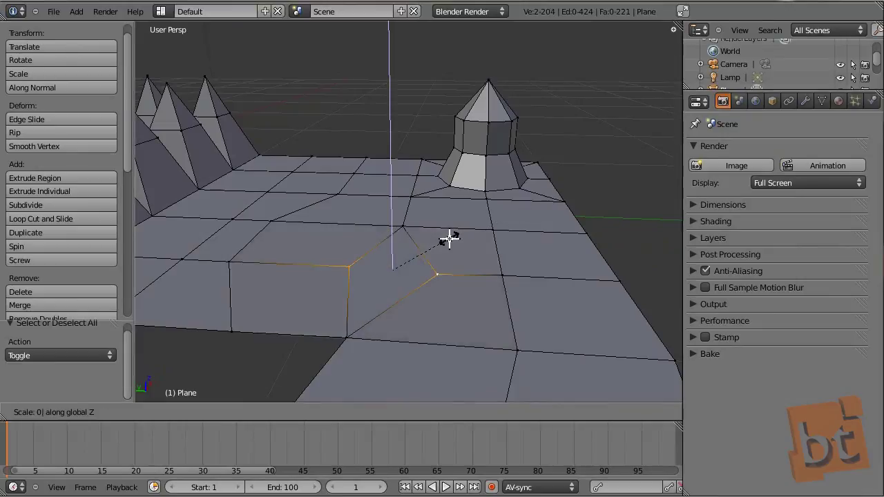
{"action": "key", "text": "Return"}
- Move the diamond face's vertex nearest the spikes by about X 0.001, Y 0.154, keeping Z at 0
{"action": "middle_click_drag", "start_coordinate": [449, 239], "coordinate": [416, 296]}
{"action": "middle_click_drag", "start_coordinate": [434, 263], "coordinate": [497, 278]}
{"action": "key", "text": "g"}
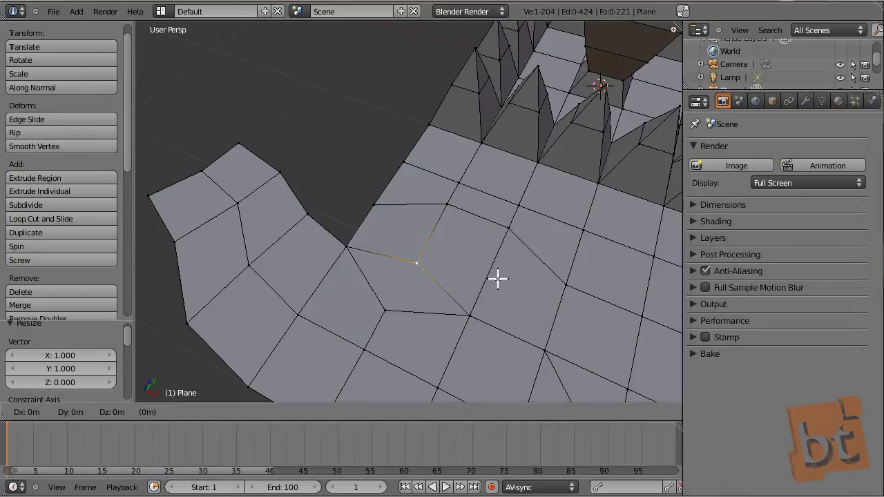
{"action": "left_click", "coordinate": [509, 258]}
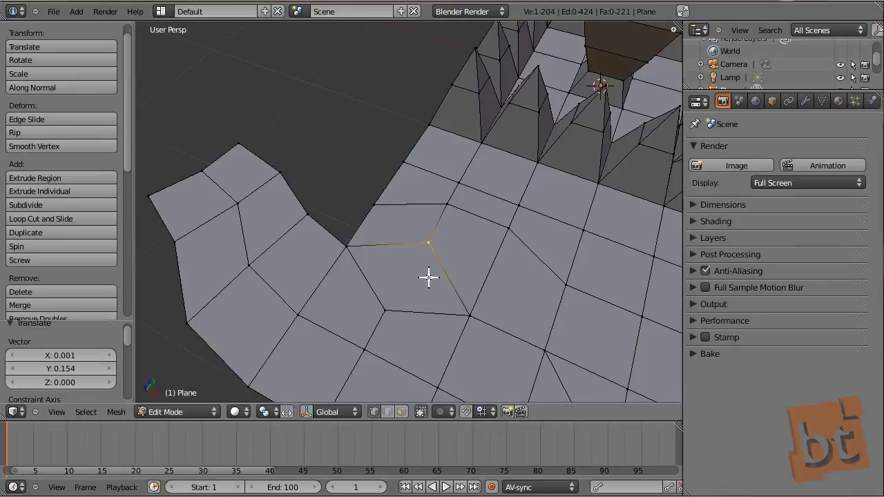
- In face select mode, select the diamond face, extrude it in place and scale the new face to about 0.410
{"action": "key", "text": "ctrl+Tab"}
{"action": "left_click", "coordinate": [405, 357]}
{"action": "key", "text": "e"}
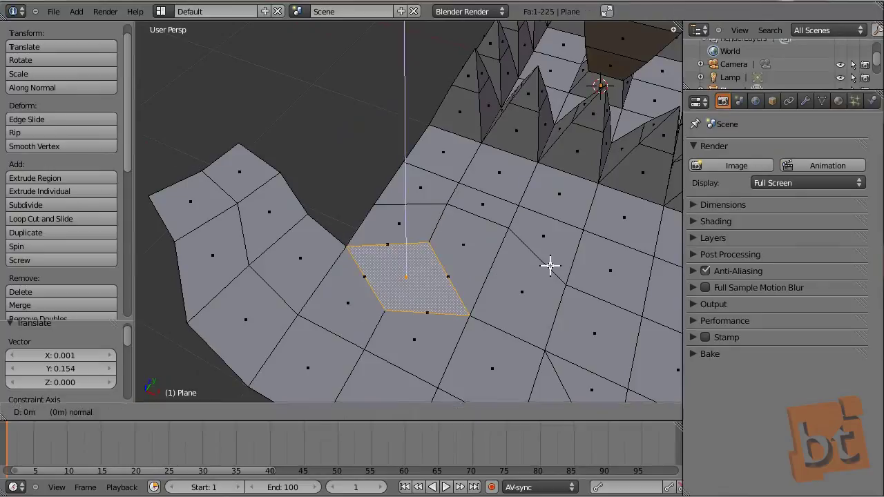
{"action": "right_click", "coordinate": [550, 265]}
{"action": "key", "text": "s"}
{"action": "left_click", "coordinate": [495, 262]}
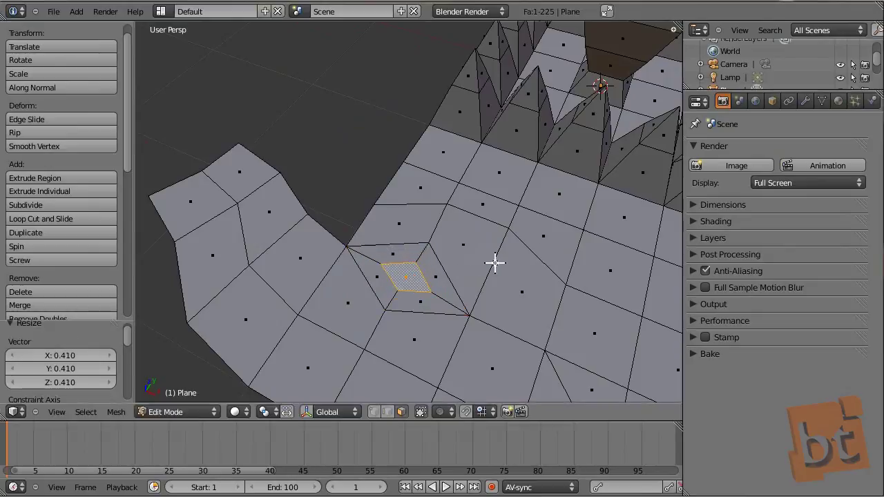
- Scale the small extruded face inside the diamond down a little further and clear the selection
{"action": "key", "text": "s"}
{"action": "left_click", "coordinate": [476, 262]}
{"action": "key", "text": "a"}
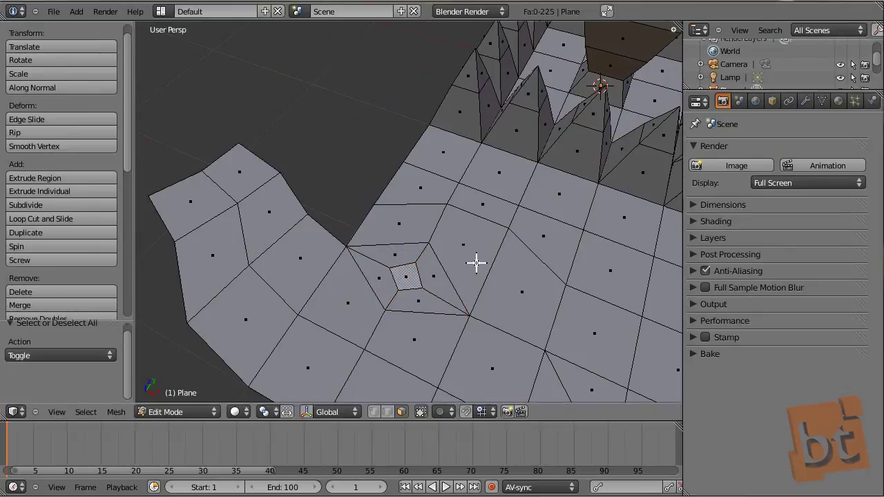
{"action": "scroll", "coordinate": [476, 263], "scroll_direction": "down", "scroll_amount": 5}
{"action": "middle_click_drag", "start_coordinate": [475, 262], "coordinate": [467, 282]}
{"action": "key", "text": "a"}
{"action": "key", "text": "a"}
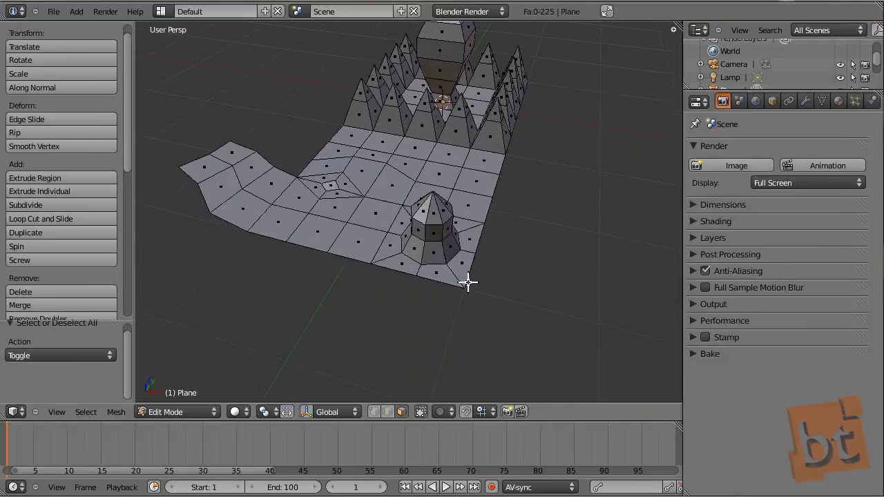
- Cut a centred edge loop, without sliding it, through the row of faces beside the diamond and clear the selection in edge select mode
{"action": "left_click", "coordinate": [377, 179]}
{"action": "right_click", "coordinate": [377, 178]}
{"action": "middle_click_drag", "start_coordinate": [399, 257], "coordinate": [408, 286]}
{"action": "key", "text": "a"}
{"action": "middle_click_drag", "start_coordinate": [411, 240], "coordinate": [434, 259]}
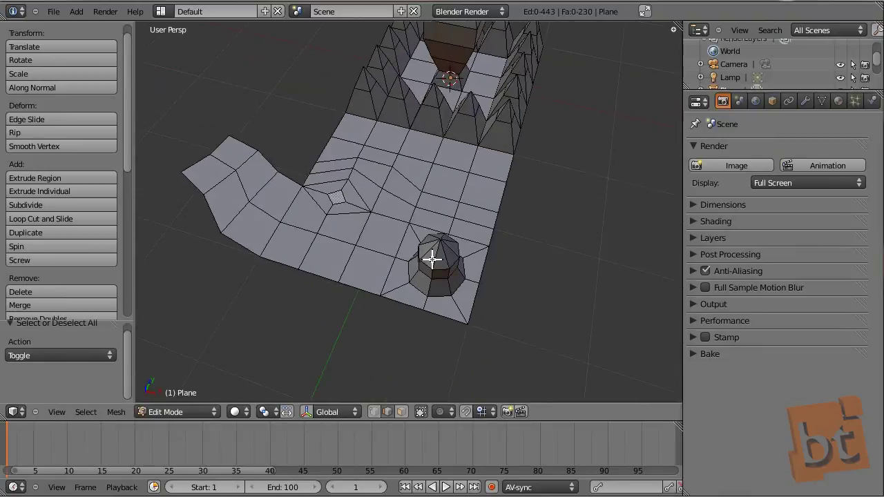
- In face select mode, select the middle-column face on the plane's open outer edge, beside the tower
{"action": "middle_click_drag", "start_coordinate": [429, 241], "coordinate": [416, 221]}
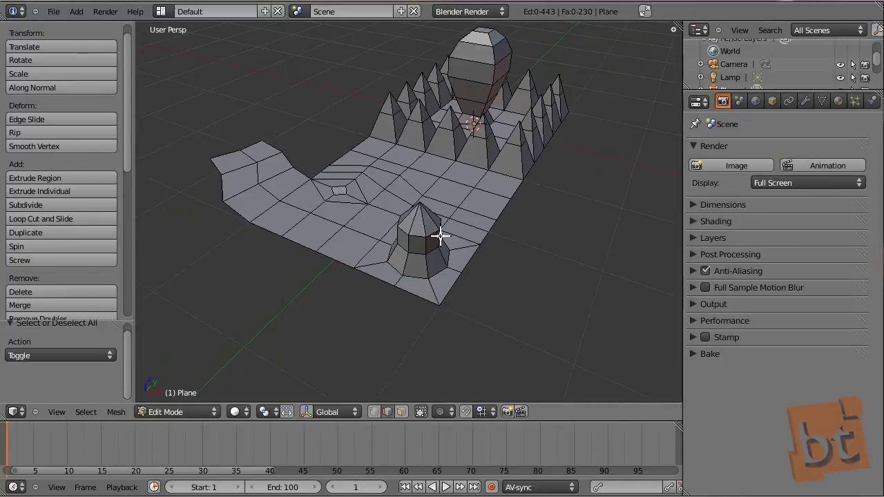
{"action": "middle_click_drag", "start_coordinate": [451, 232], "coordinate": [408, 262]}
{"action": "scroll", "coordinate": [128, 134], "scroll_direction": "down", "scroll_amount": 5}
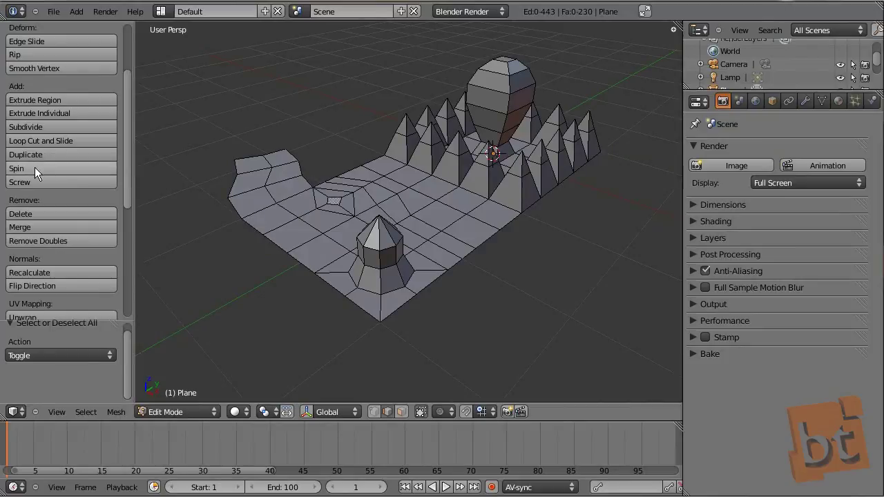
{"action": "middle_click_drag", "start_coordinate": [375, 289], "coordinate": [496, 279]}
{"action": "key", "text": "ctrl+Tab"}
{"action": "left_click", "coordinate": [307, 265]}
{"action": "right_click", "coordinate": [306, 267]}
- In the right orthographic view, place the 3D cursor beyond the tower end of the plane and snap it to the grid at Y -4
{"action": "key", "text": "KP_1"}
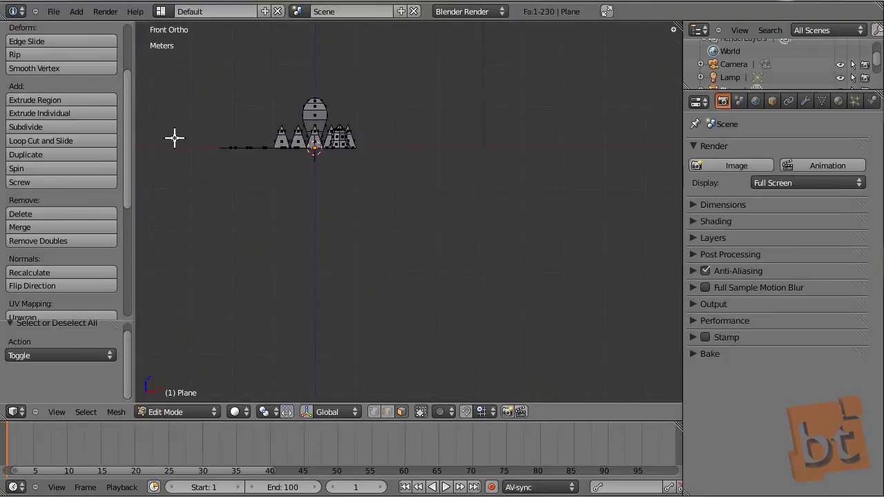
{"action": "scroll", "coordinate": [174, 138], "scroll_direction": "up", "scroll_amount": 5}
{"action": "middle_click_drag", "start_coordinate": [371, 211], "coordinate": [346, 283], "text": "shift"}
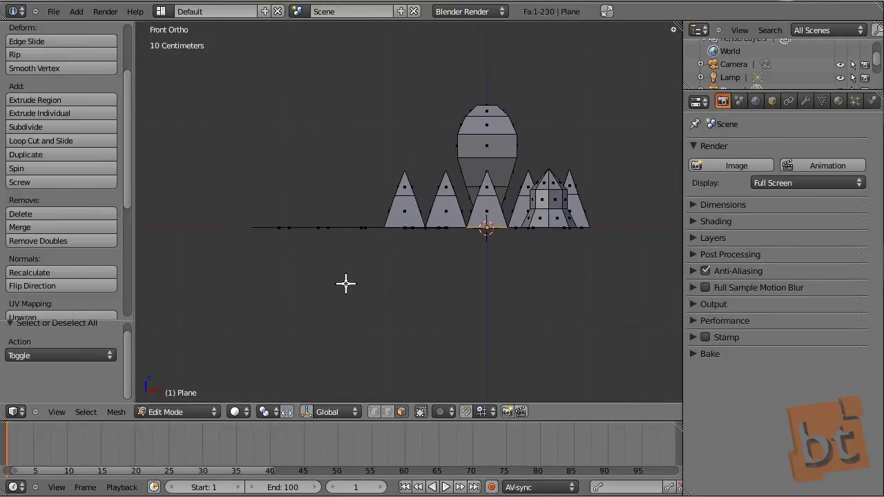
{"action": "key", "text": "KP_3"}
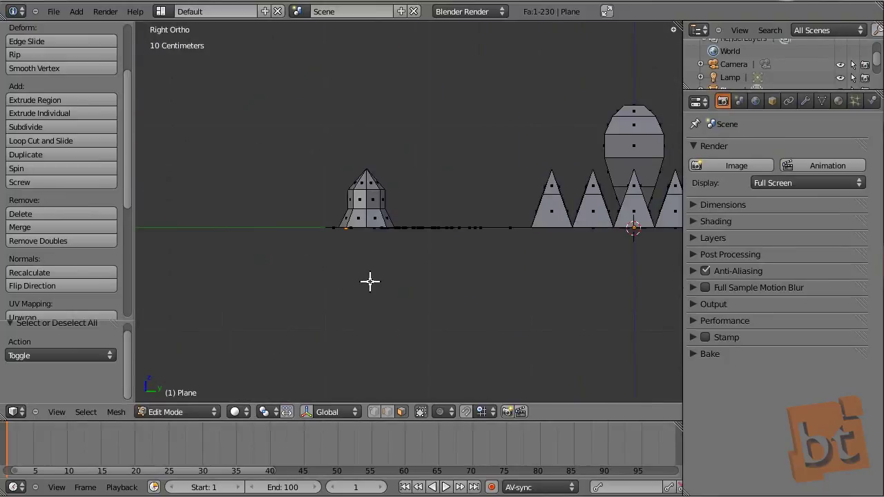
{"action": "scroll", "coordinate": [368, 280], "scroll_direction": "up", "scroll_amount": 2}
{"action": "scroll", "coordinate": [467, 263], "scroll_direction": "down", "scroll_amount": 1}
{"action": "middle_click_drag", "start_coordinate": [476, 256], "coordinate": [453, 284], "text": "shift"}
{"action": "scroll", "coordinate": [409, 272], "scroll_direction": "down", "scroll_amount": 2}
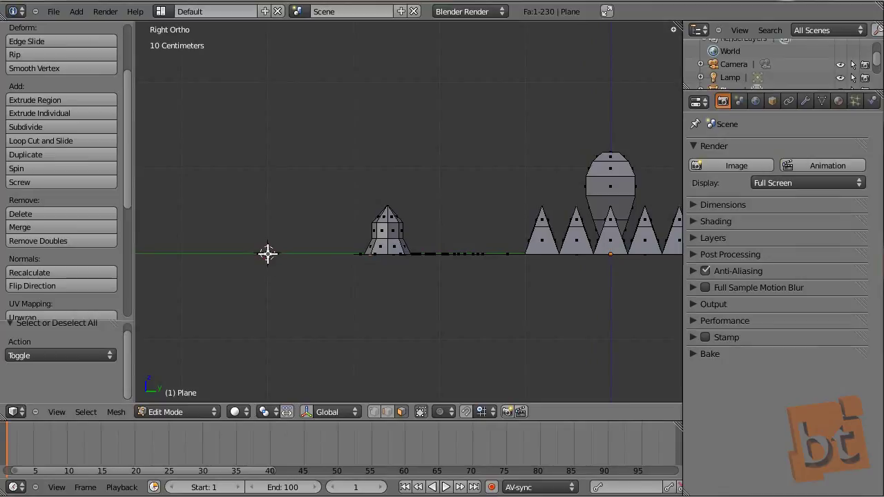
{"action": "scroll", "coordinate": [292, 267], "scroll_direction": "up", "scroll_amount": 7}
{"action": "scroll", "coordinate": [292, 266], "scroll_direction": "down", "scroll_amount": 1}
{"action": "key", "text": "shift+s"}
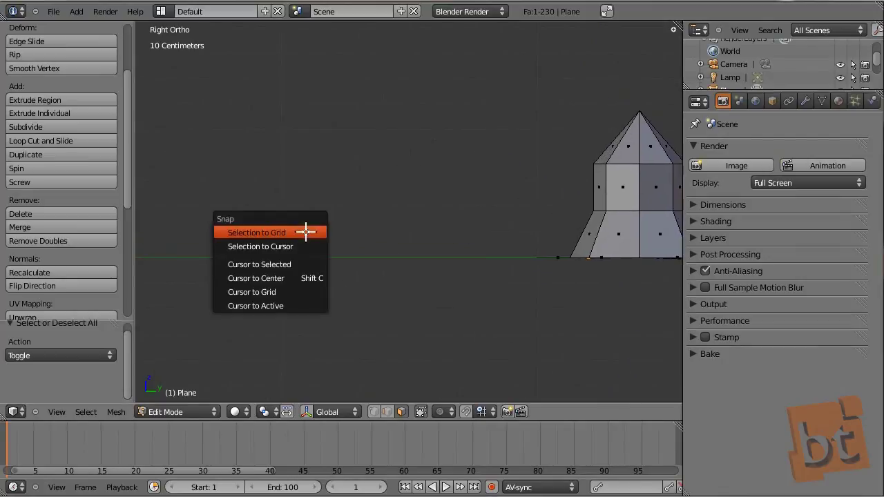
{"action": "left_click", "coordinate": [288, 292]}
{"action": "scroll", "coordinate": [378, 335], "scroll_direction": "down", "scroll_amount": 3}
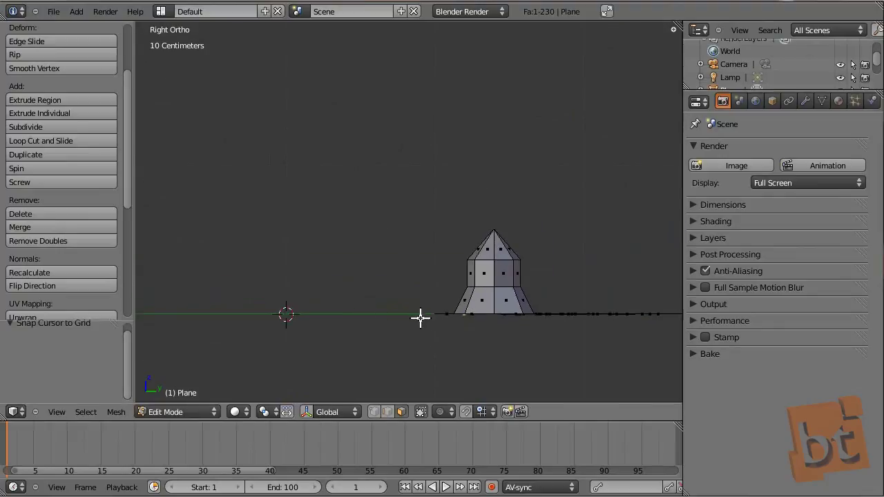
- Spin the selected face around the 3D cursor with 9 steps
{"action": "left_click", "coordinate": [52, 168]}
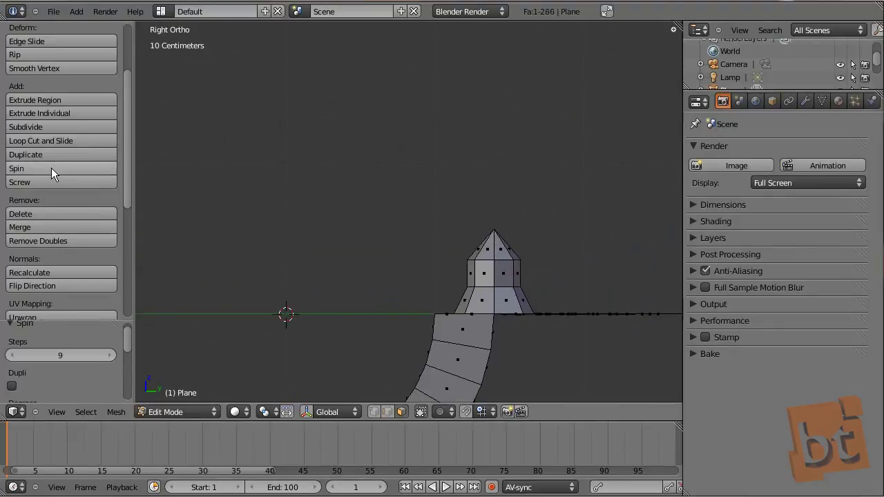
{"action": "scroll", "coordinate": [318, 241], "scroll_direction": "down", "scroll_amount": 4}
{"action": "middle_click_drag", "start_coordinate": [385, 282], "coordinate": [387, 247], "text": "shift"}
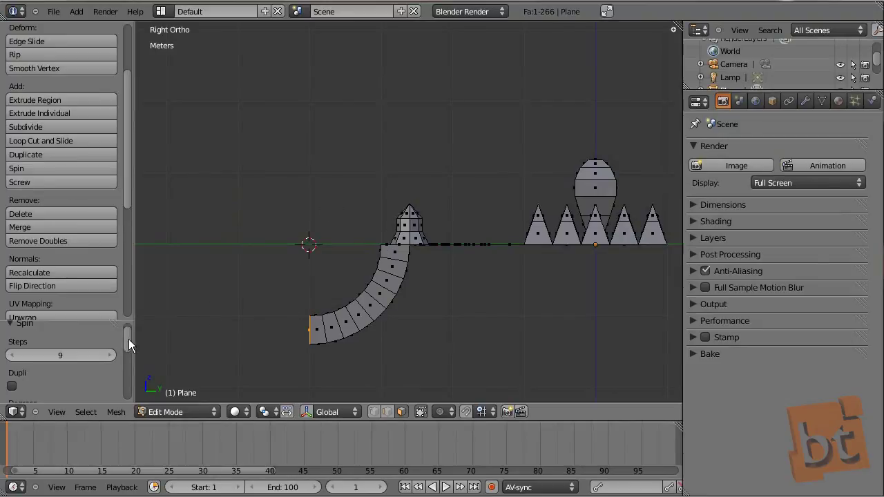
- Increase the spin's degrees to sweep almost a full circle and raise its step count for a smoother ring
{"action": "left_click_drag", "start_coordinate": [129, 339], "coordinate": [127, 335]}
{"action": "left_click_drag", "start_coordinate": [62, 359], "coordinate": [89, 359]}
{"action": "mouse_move", "coordinate": [127, 336]}
{"action": "left_mouse_down"}
{"action": "mouse_move", "coordinate": [129, 359]}
{"action": "mouse_move", "coordinate": [81, 360]}
{"action": "mouse_move", "coordinate": [273, 359]}
{"action": "mouse_move", "coordinate": [131, 357]}
{"action": "mouse_move", "coordinate": [127, 339]}
{"action": "left_mouse_up"}
{"action": "scroll", "coordinate": [131, 358], "scroll_direction": "up", "scroll_amount": 1}
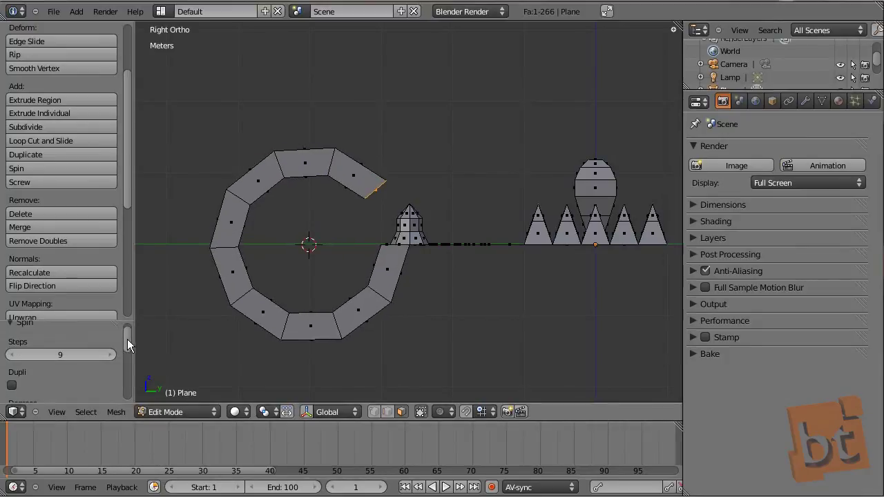
{"action": "left_click_drag", "start_coordinate": [63, 352], "coordinate": [128, 384]}
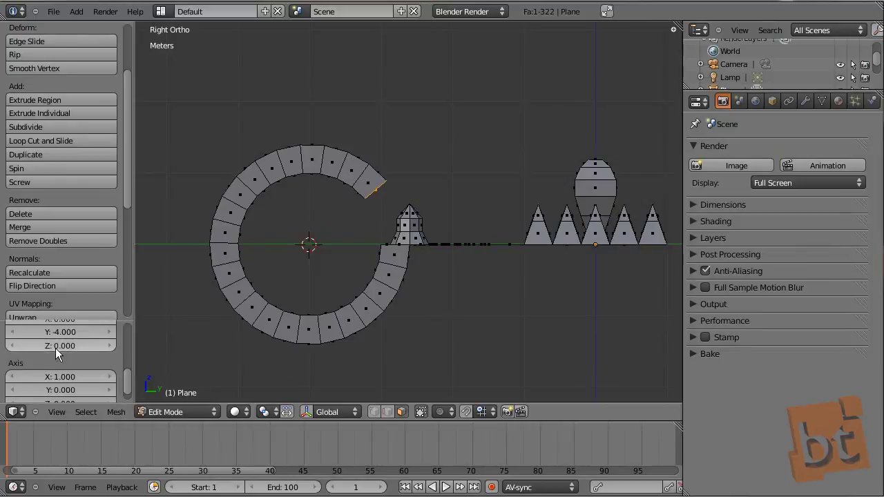
- Tilt the spin by setting its axis to Y -0.460 and Z 0.050, keeping X at 1.000
{"action": "middle_click_drag", "start_coordinate": [310, 210], "coordinate": [346, 287]}
{"action": "scroll", "coordinate": [127, 385], "scroll_direction": "down", "scroll_amount": 1}
{"action": "left_click_drag", "start_coordinate": [61, 373], "coordinate": [66, 399]}
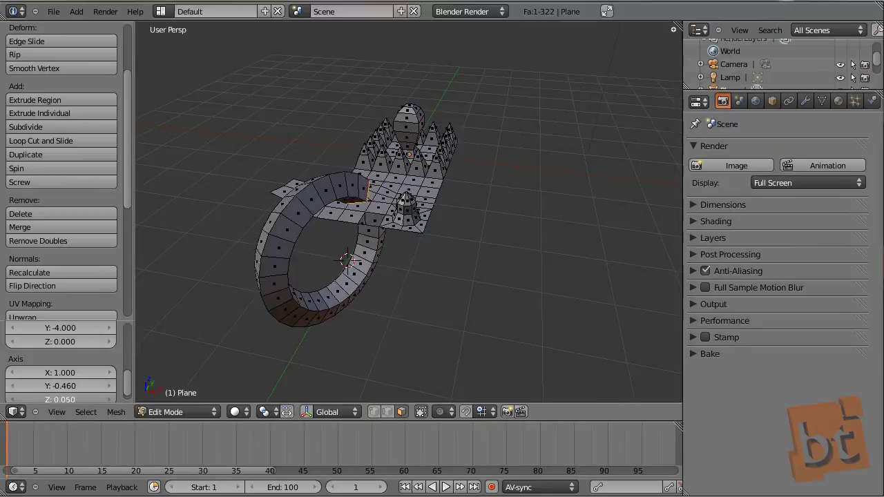
{"action": "middle_click_drag", "start_coordinate": [476, 195], "coordinate": [349, 180]}
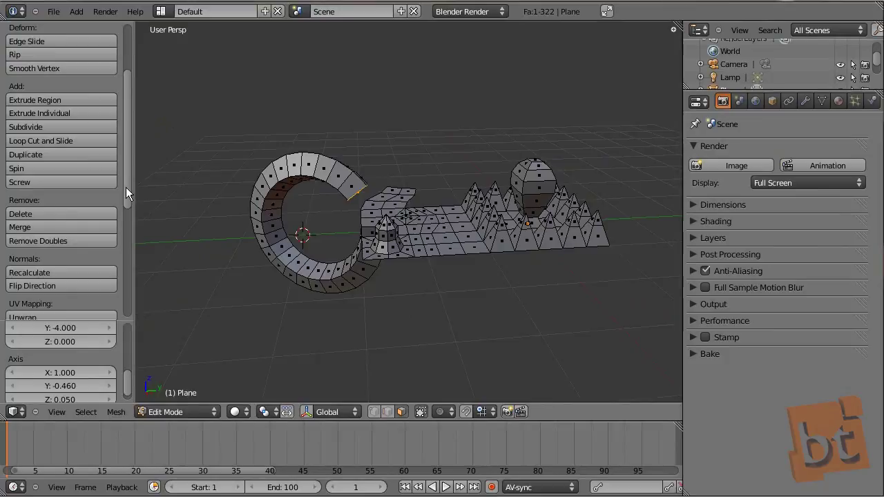
- Return to Object Mode and deselect the plane
{"action": "left_click_drag", "start_coordinate": [129, 172], "coordinate": [134, 121]}
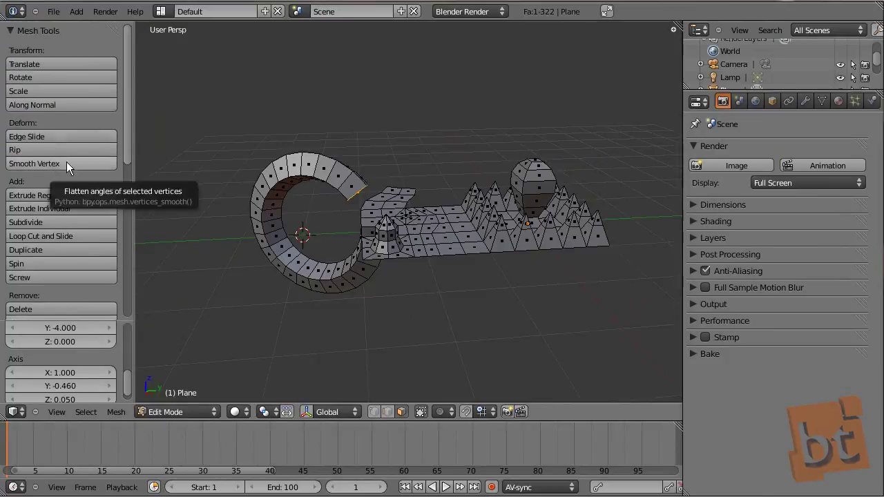
{"action": "middle_click_drag", "start_coordinate": [399, 223], "coordinate": [416, 236]}
{"action": "key", "text": "Tab"}
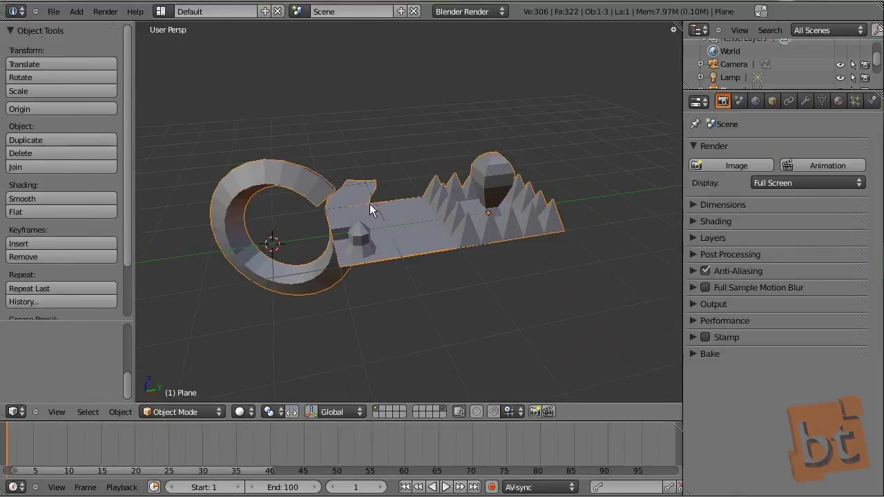
{"action": "middle_click_drag", "start_coordinate": [392, 235], "coordinate": [424, 242]}
{"action": "key", "text": "a"}
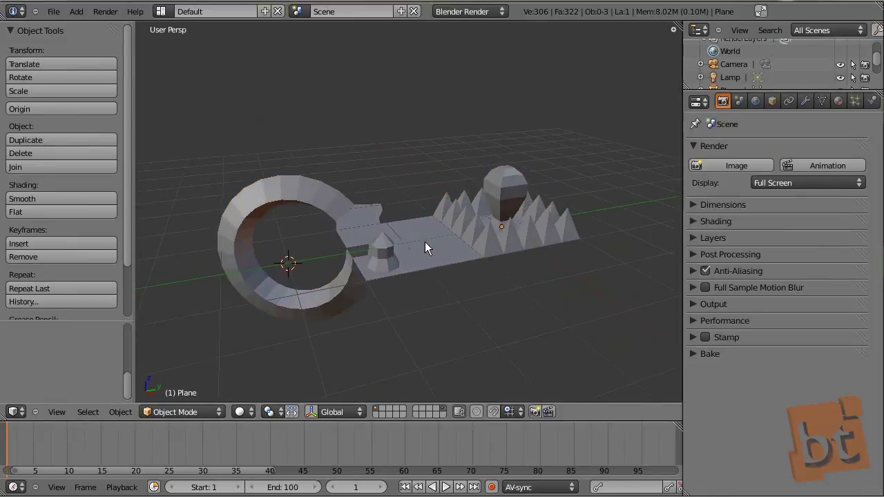